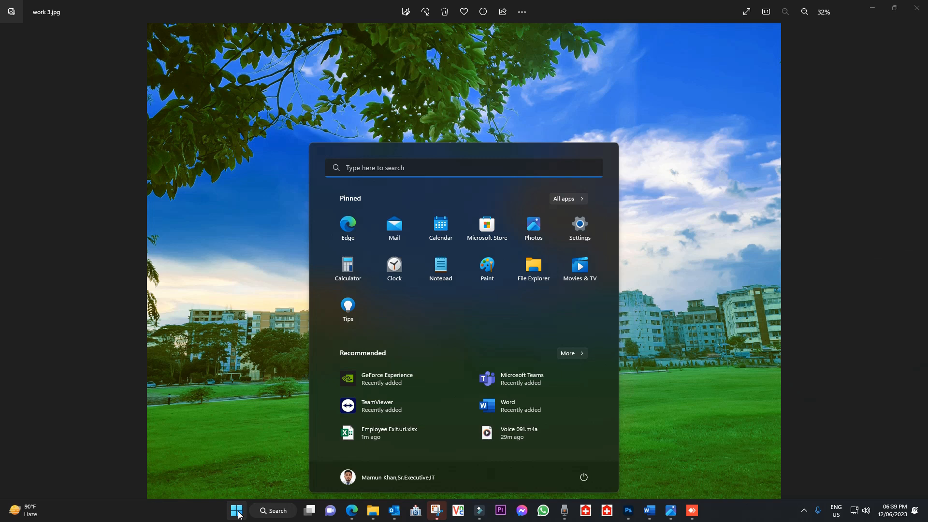
# - Open Excel, create a new blank workbook and maximize its window
pyautogui.write('exc')
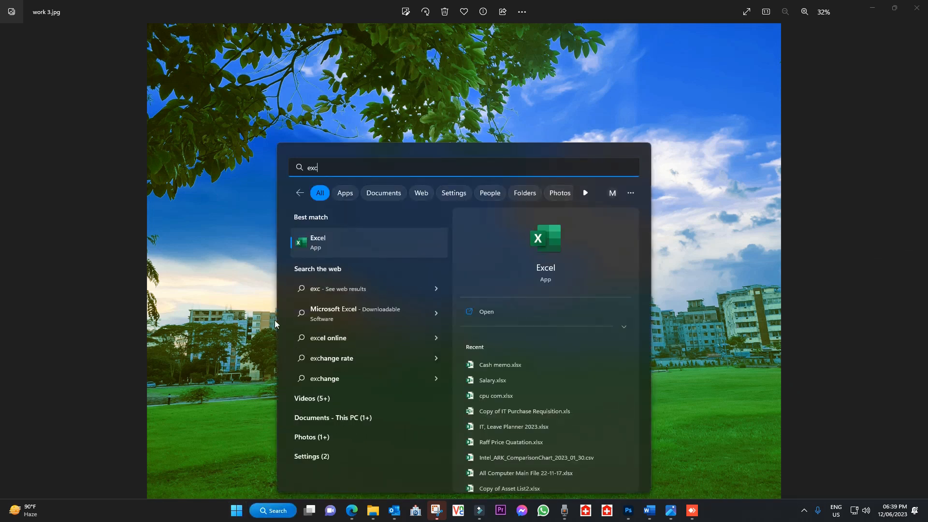
pyautogui.click(326, 244)
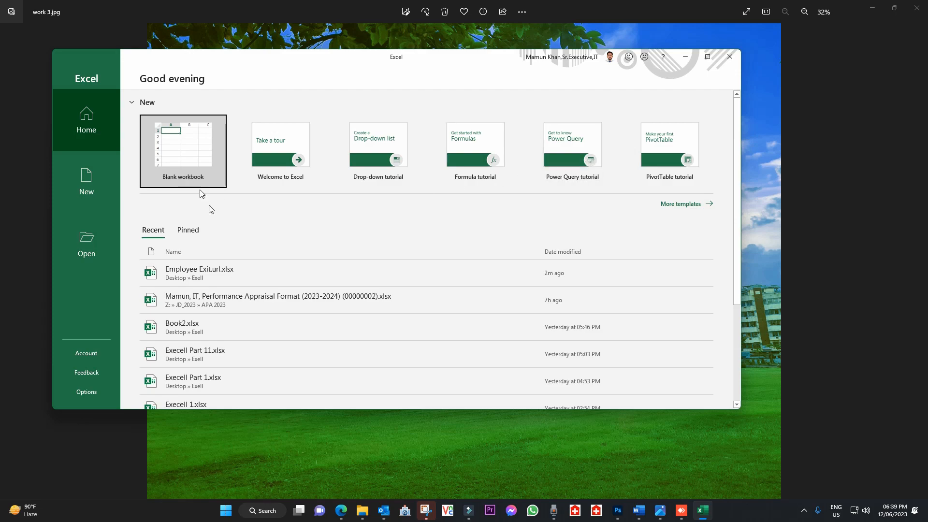
pyautogui.click(189, 162)
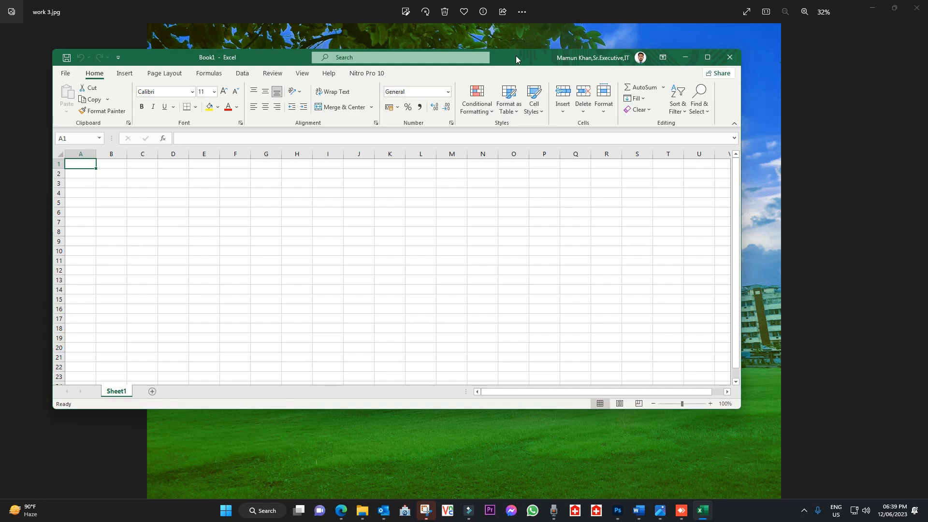
pyautogui.doubleClick(515, 59)
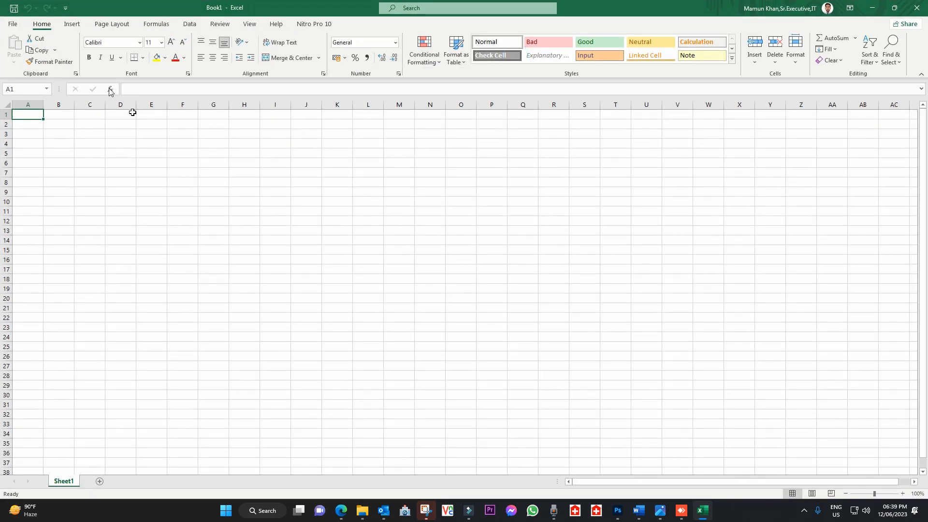
pyautogui.click(289, 222)
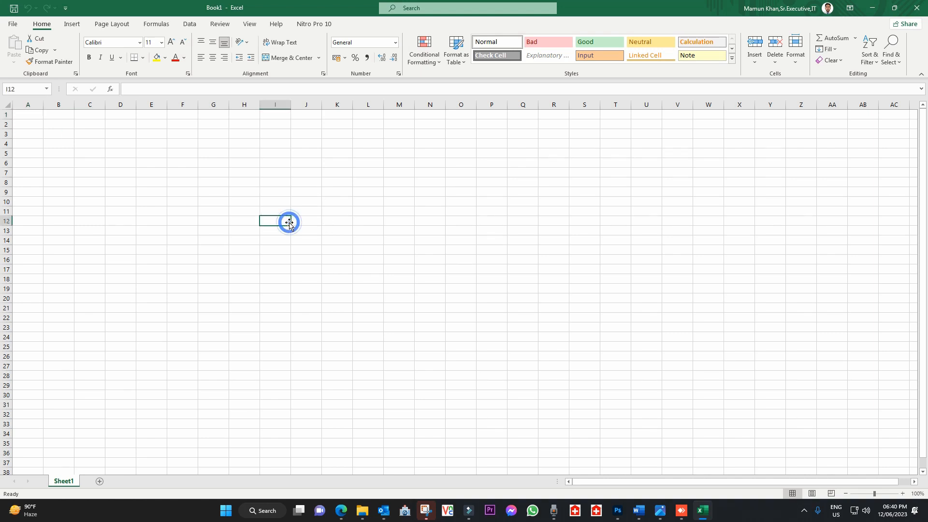
pyautogui.click(193, 181)
pyautogui.click(207, 251)
pyautogui.click(300, 247)
pyautogui.click(301, 208)
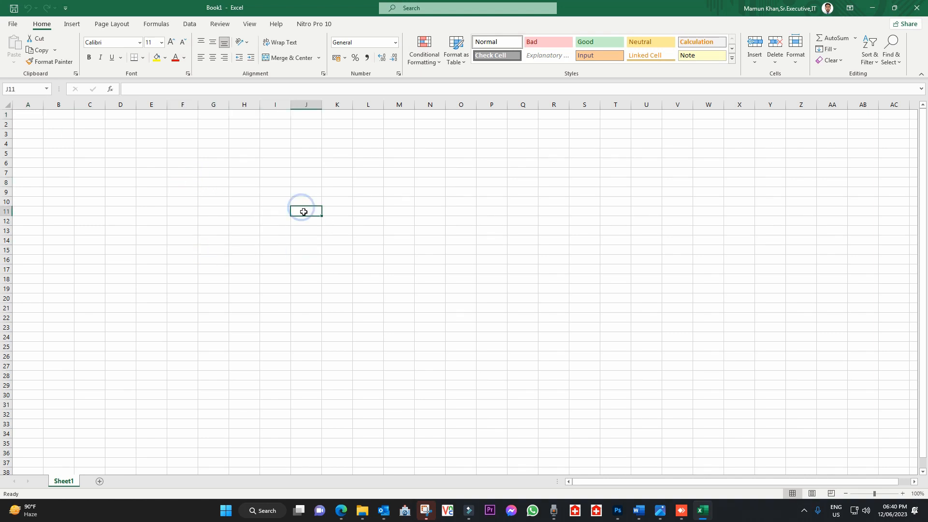
pyautogui.click(250, 234)
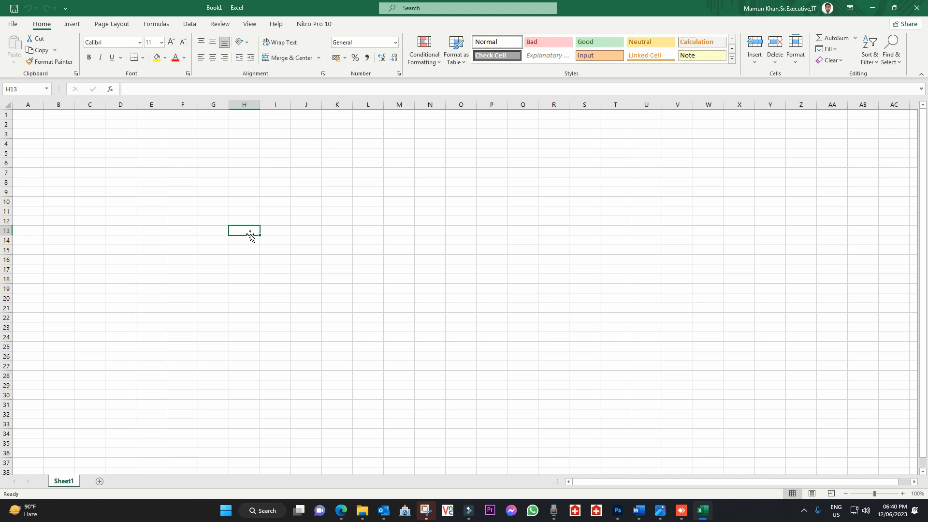
pyautogui.click(188, 211)
pyautogui.click(187, 203)
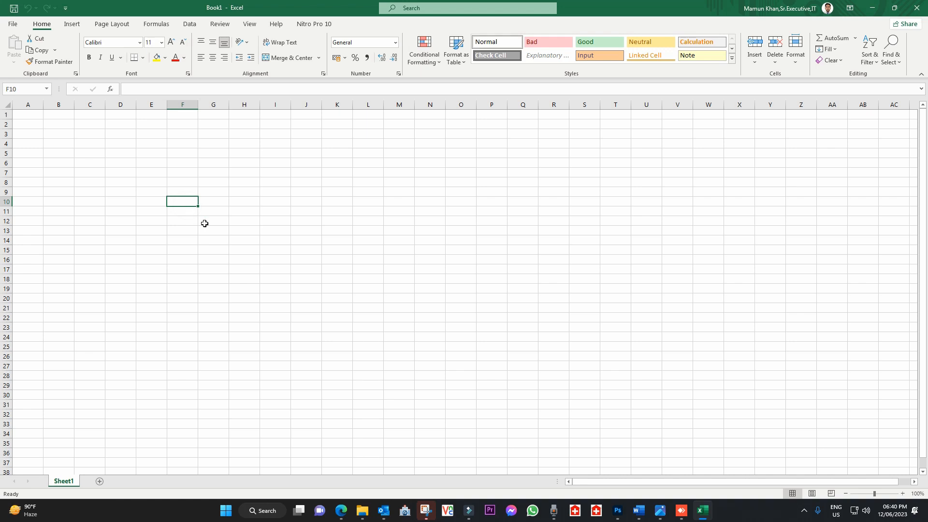
pyautogui.click(196, 220)
pyautogui.click(191, 203)
# - Zoom the worksheet in to 220%
pyautogui.keyDown('ctrl'); pyautogui.scroll(2, 190, 221); pyautogui.keyUp('ctrl')
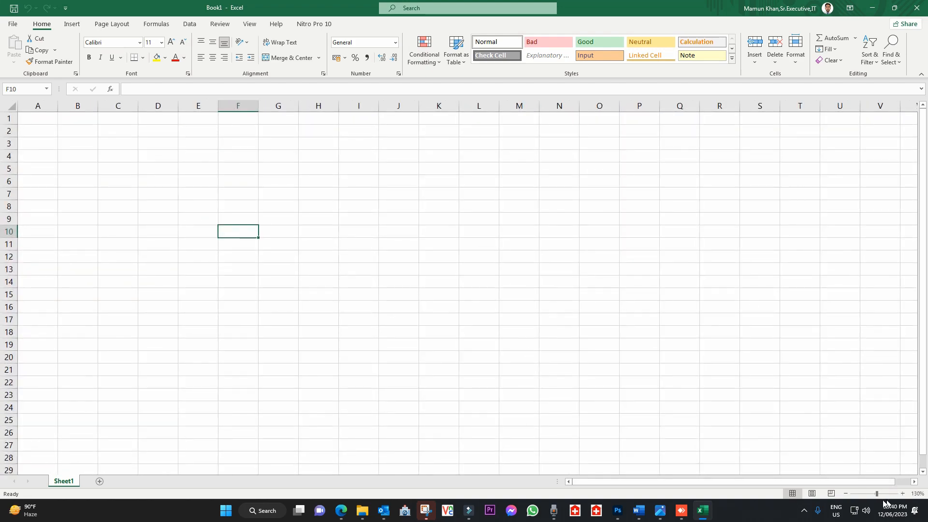
pyautogui.moveTo(876, 494); pyautogui.dragTo(883, 495)
pyautogui.click(315, 242)
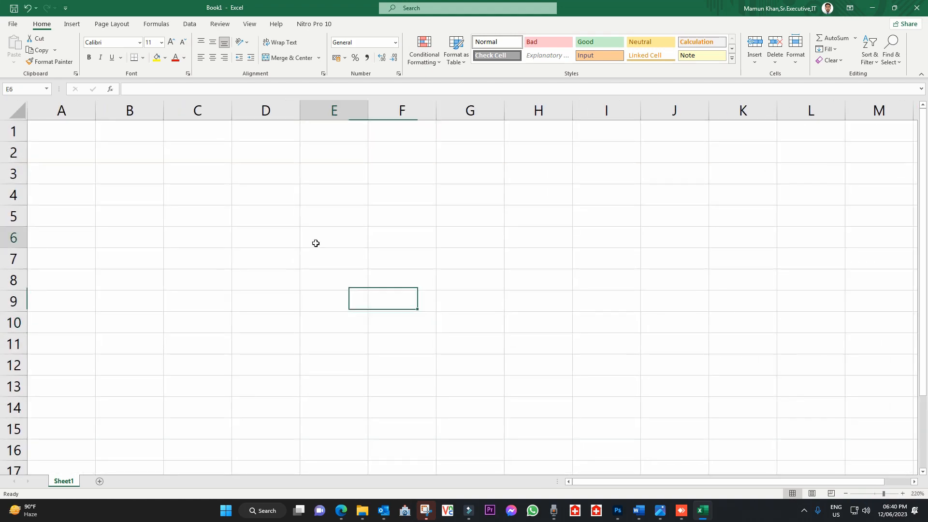
pyautogui.click(238, 194)
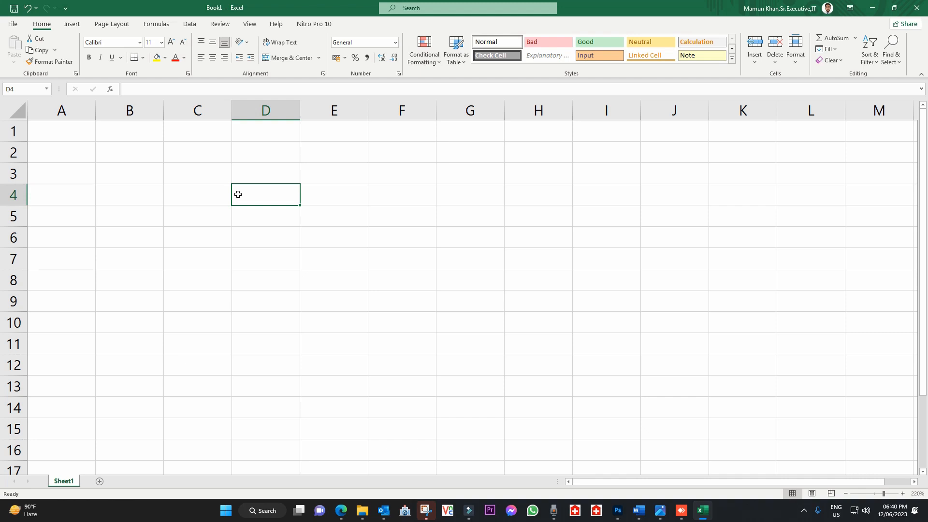
pyautogui.click(216, 174)
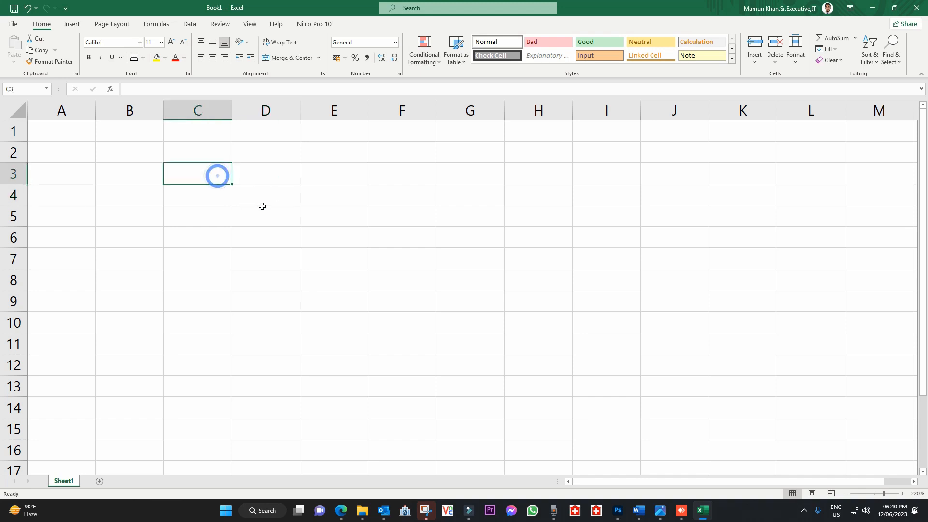
pyautogui.click(265, 207)
pyautogui.click(269, 191)
pyautogui.click(216, 195)
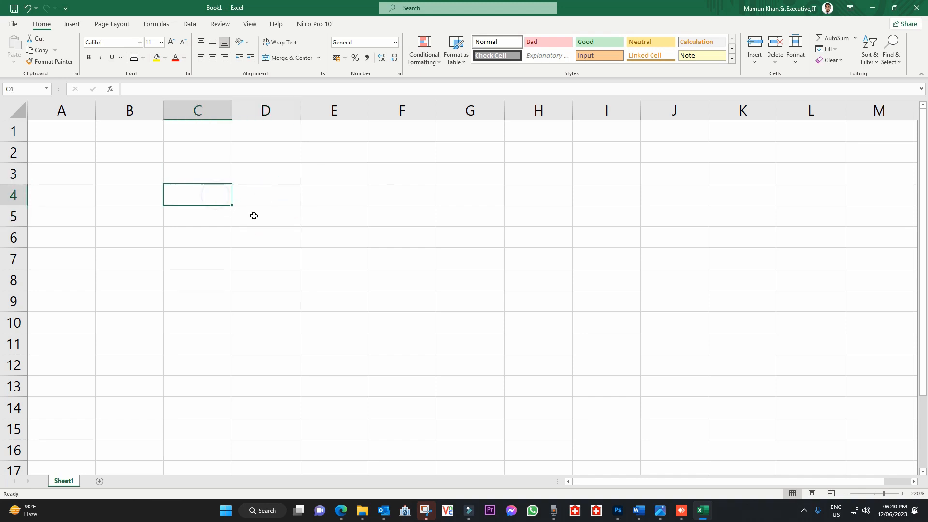
pyautogui.click(257, 218)
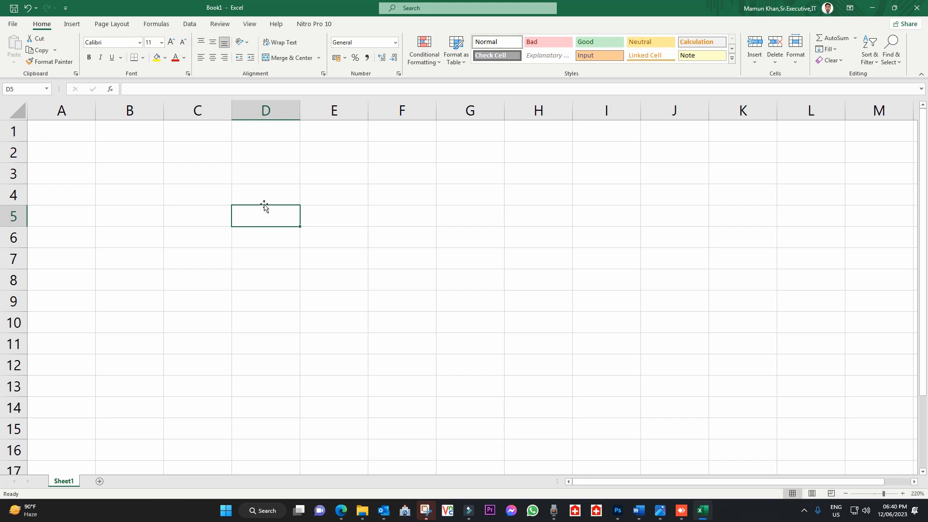
pyautogui.click(264, 199)
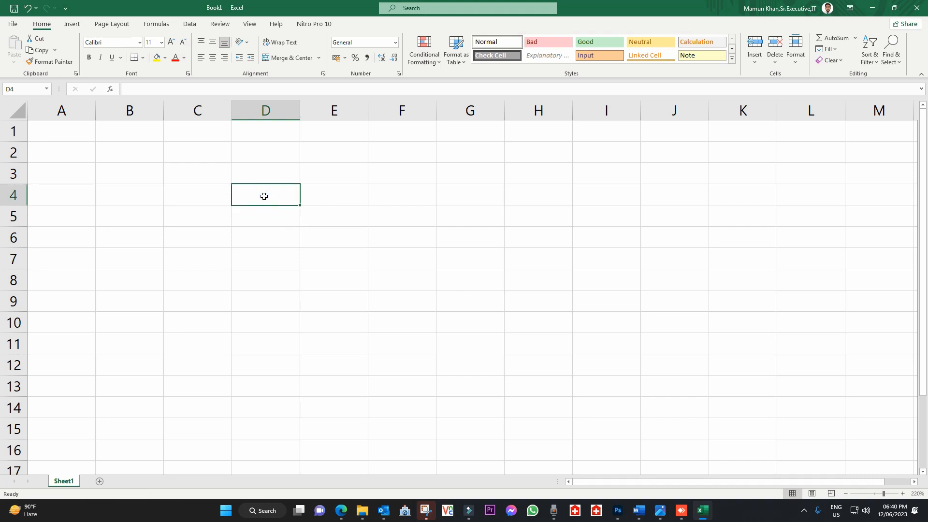
pyautogui.click(271, 211)
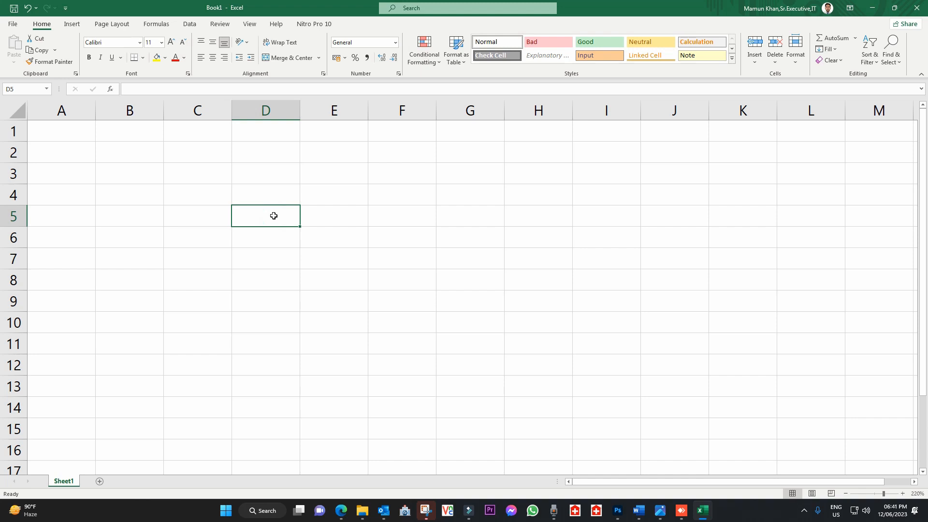
pyautogui.click(264, 244)
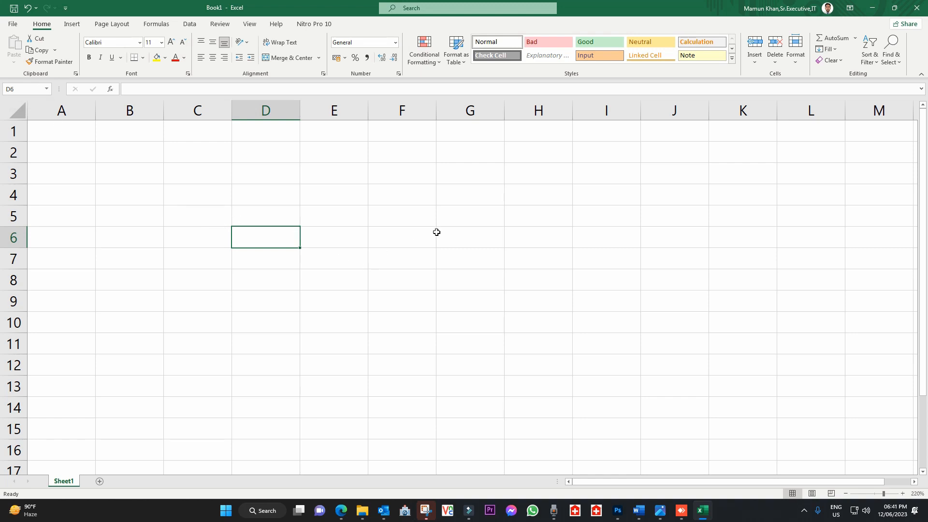
pyautogui.click(476, 234)
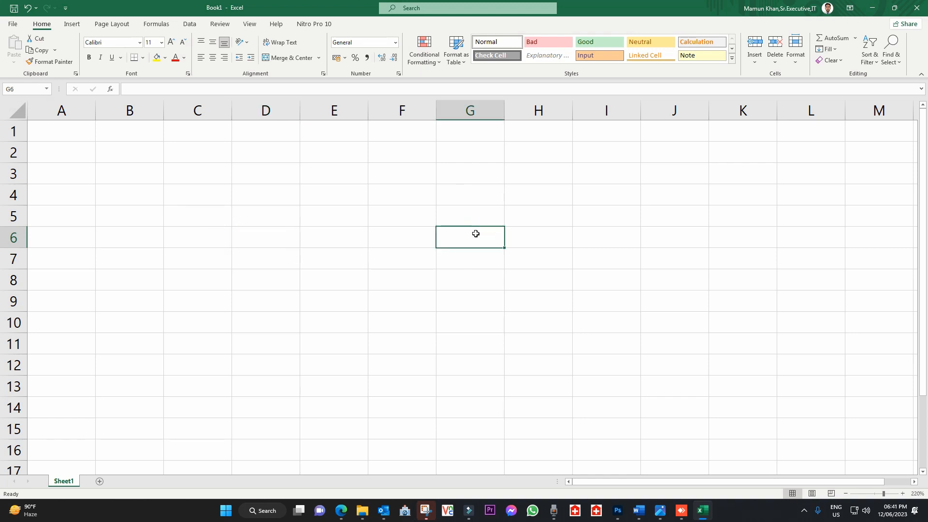
pyautogui.click(239, 313)
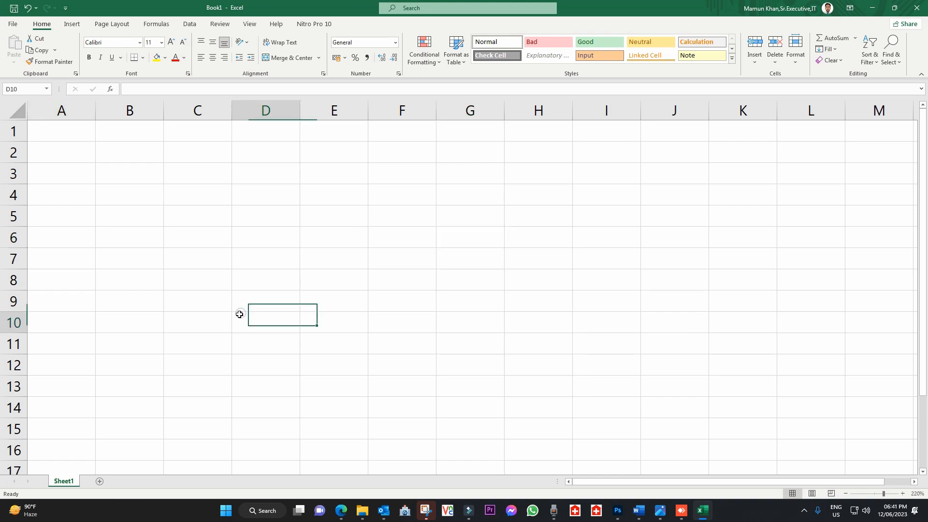
pyautogui.click(474, 300)
pyautogui.click(418, 224)
pyautogui.click(245, 223)
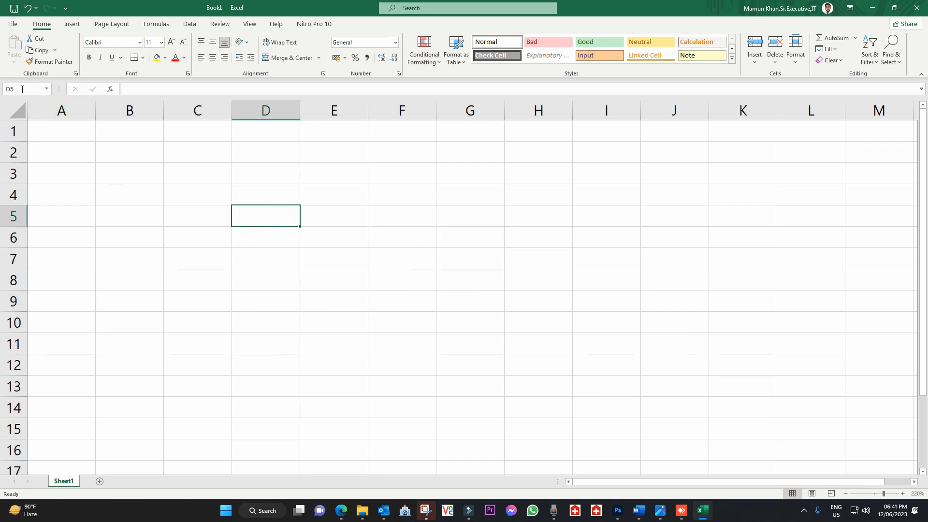
# - Go directly to cell D100 by entering its cell reference
pyautogui.click(115, 198)
pyautogui.click(22, 90)
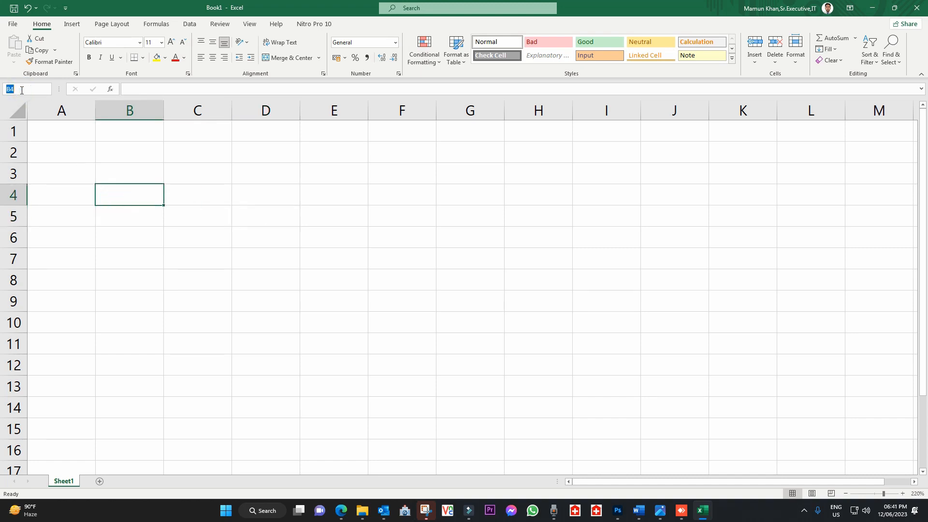
pyautogui.write('d100')
pyautogui.press('Return')
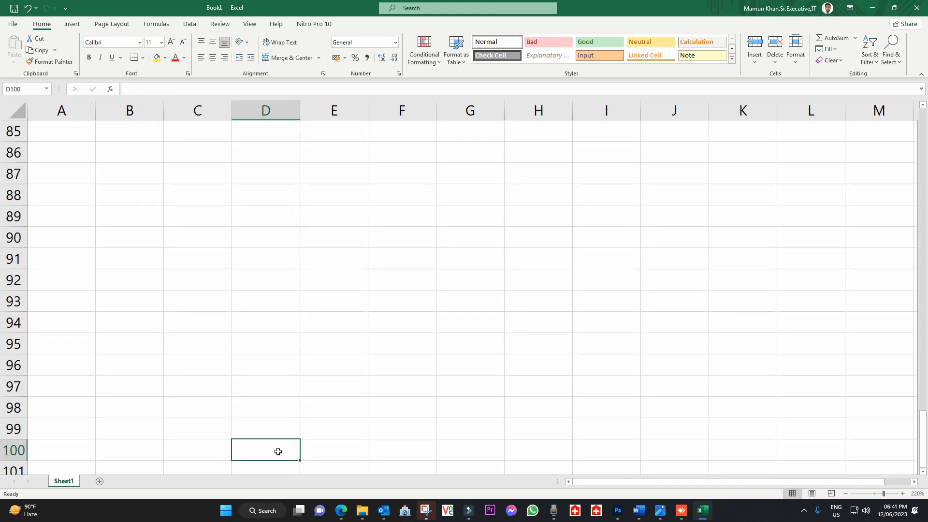
pyautogui.click(277, 451)
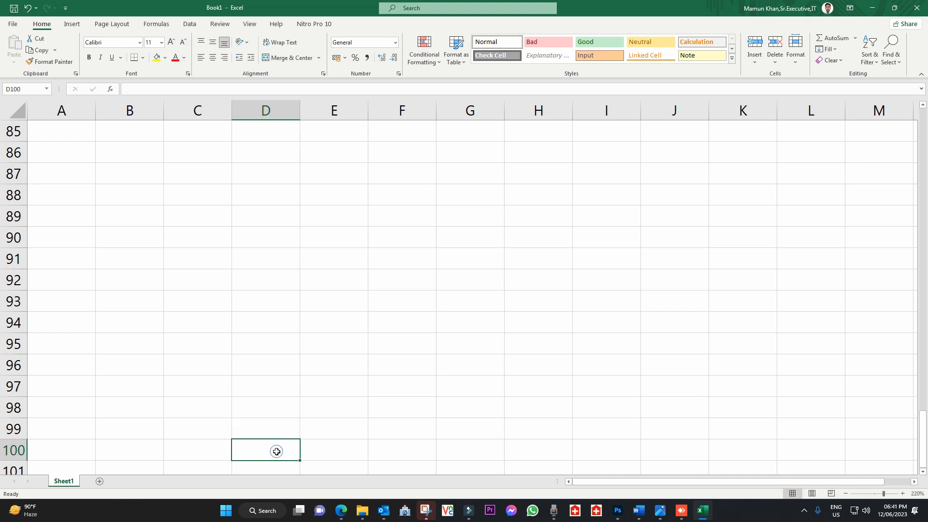
# - Return directly to cell A1 by entering its cell reference
pyautogui.click(26, 88)
pyautogui.write('a')
pyautogui.press('Return')
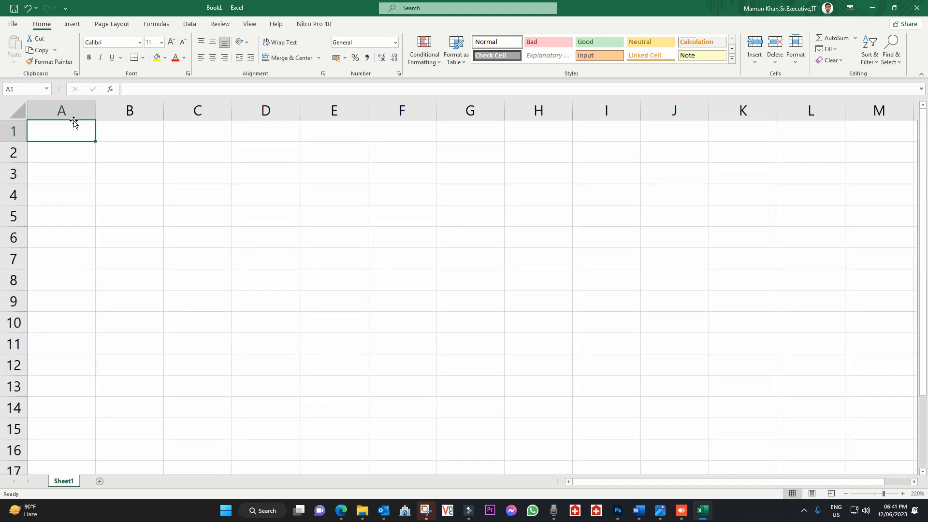
pyautogui.click(72, 133)
pyautogui.click(120, 139)
pyautogui.click(155, 182)
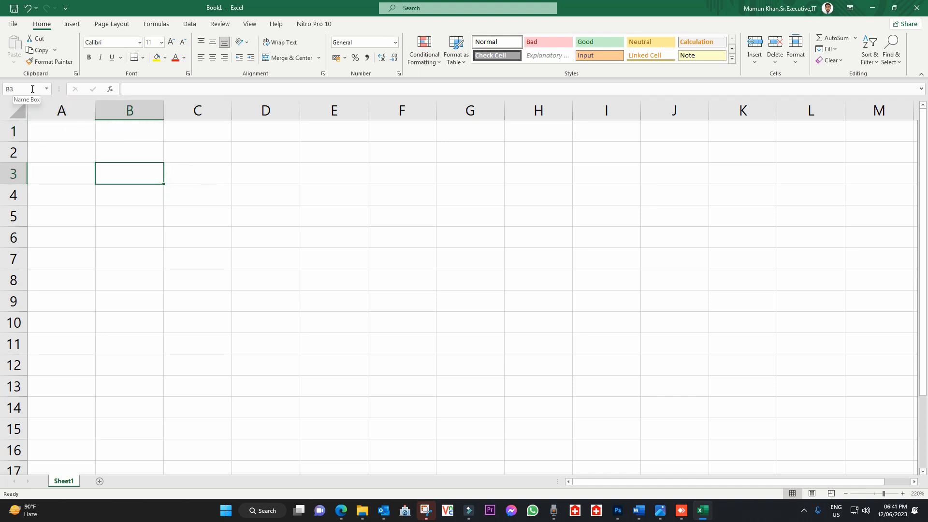
pyautogui.click(163, 90)
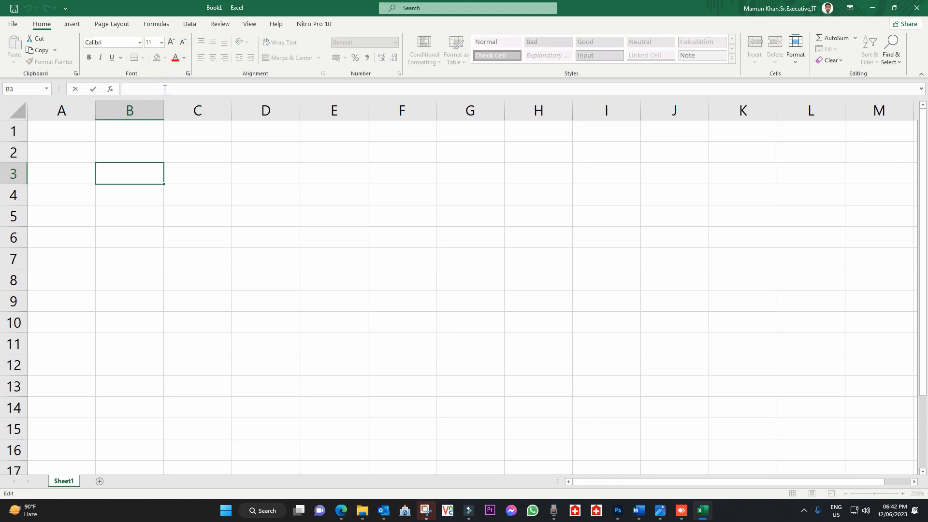
# - Enter the numbers 5, 6, 4 and 5 down column C in cells C3 to C6
pyautogui.click(203, 174)
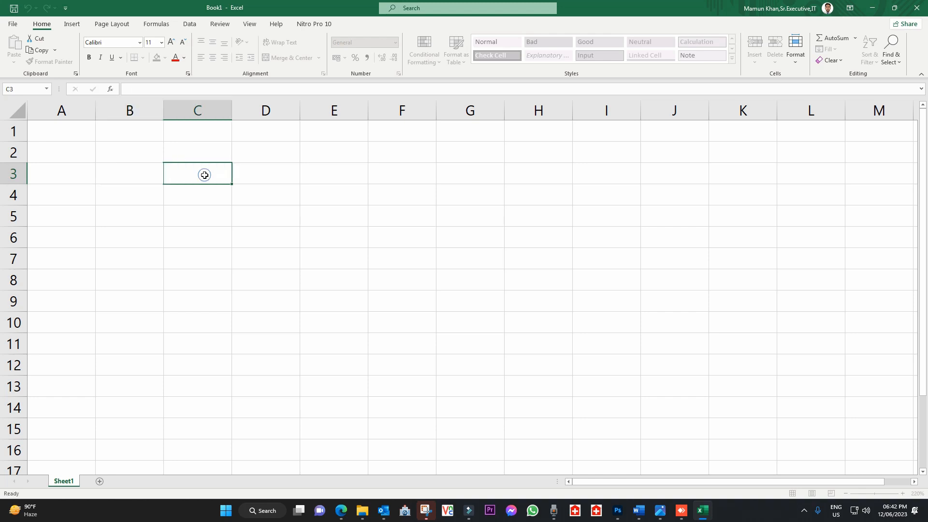
pyautogui.write('5')
pyautogui.press('Return')
pyautogui.write('6')
pyautogui.press('Return')
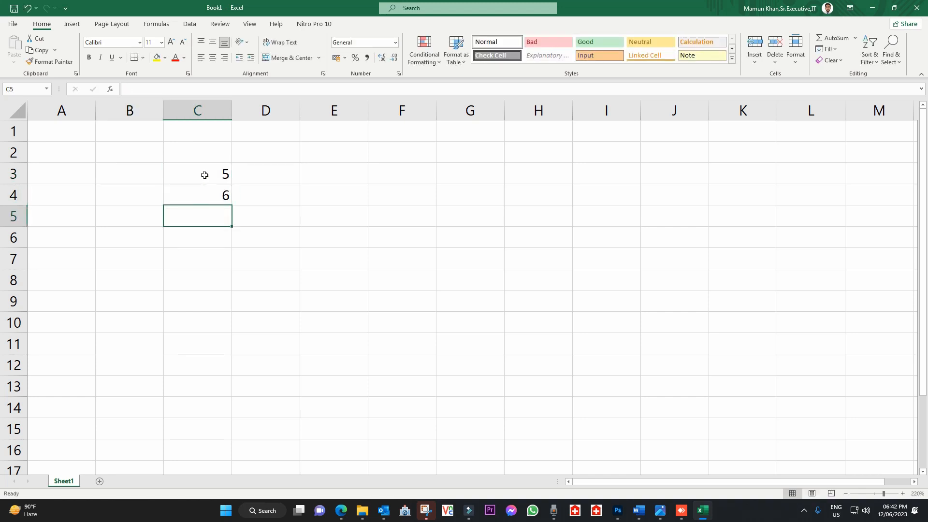
pyautogui.write('4')
pyautogui.press('Return')
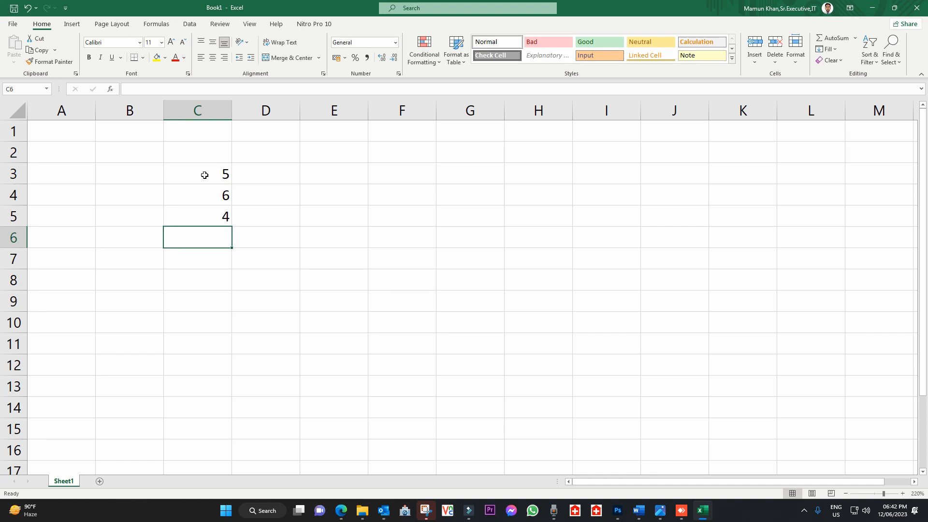
pyautogui.write('5')
pyautogui.press('Return')
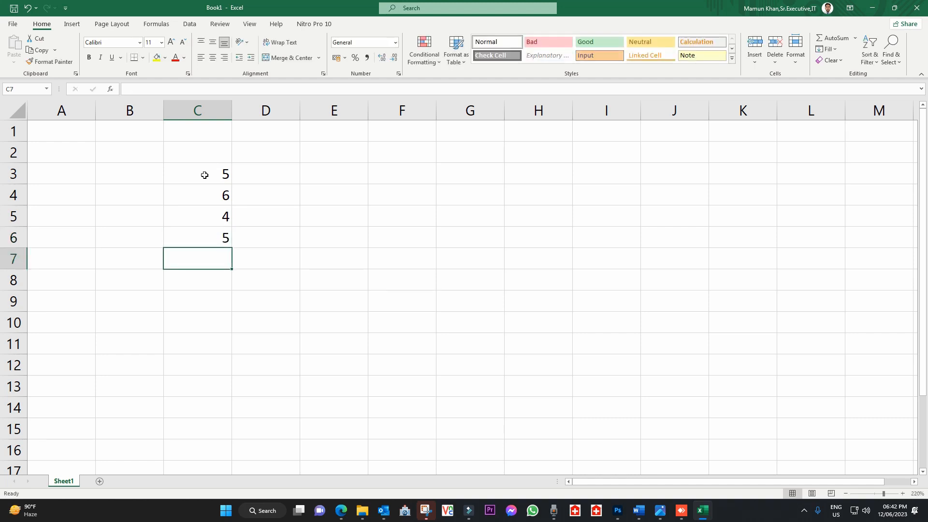
# - Check the contents of cells C3 to C6 one after another
pyautogui.click(205, 175)
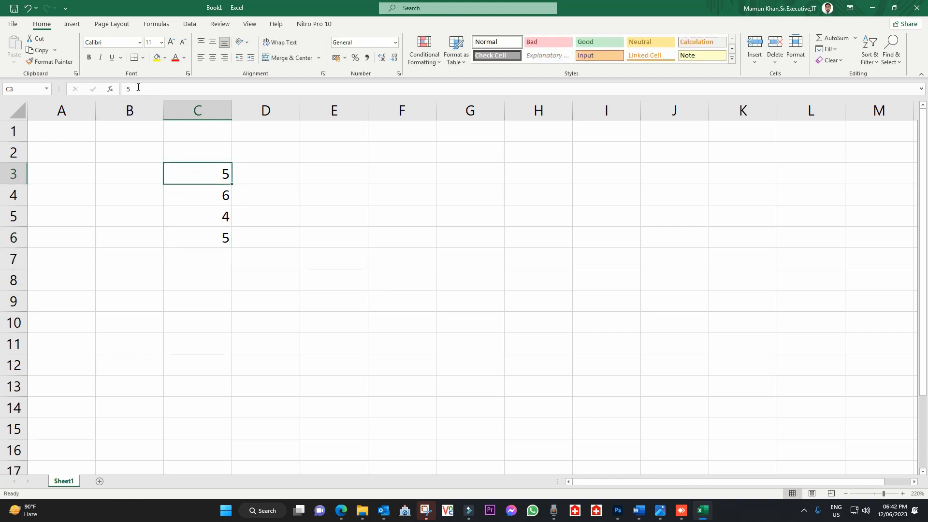
pyautogui.click(206, 192)
pyautogui.click(219, 215)
pyautogui.click(217, 242)
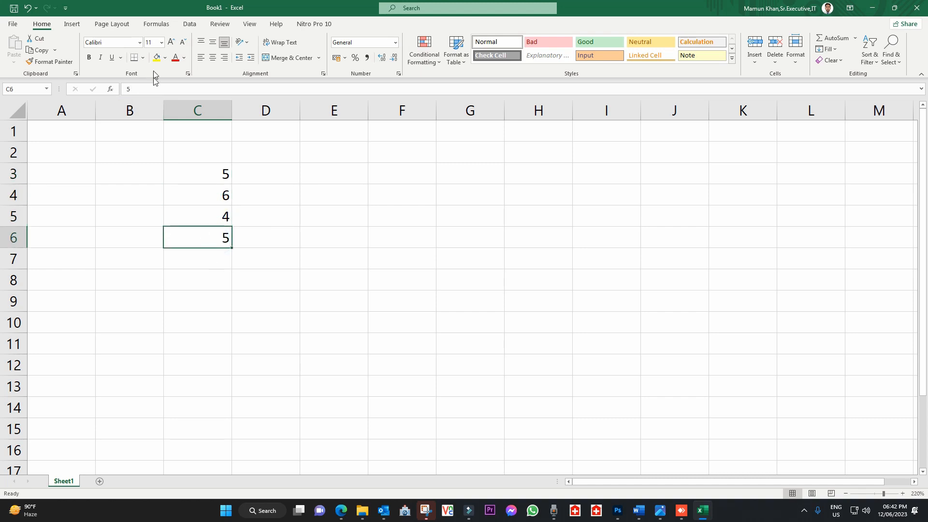
# - Enter 5+6+4+5 without an equals sign in cell C7, below the numbers
pyautogui.click(215, 257)
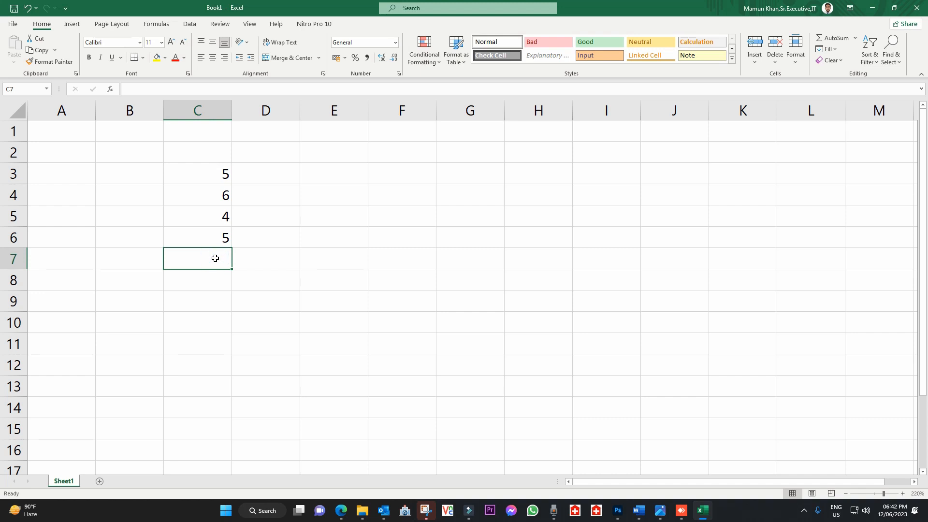
pyautogui.write('5')
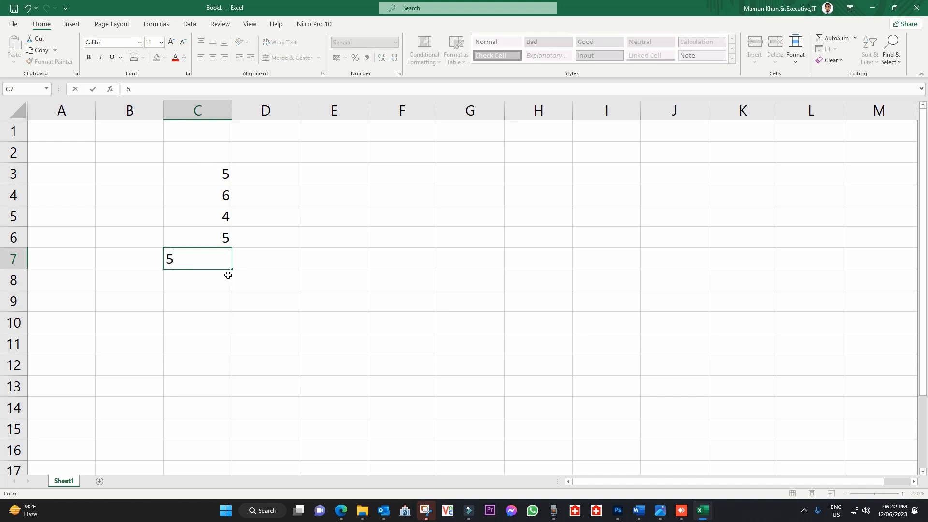
pyautogui.write('+6+4+5')
pyautogui.press('Return')
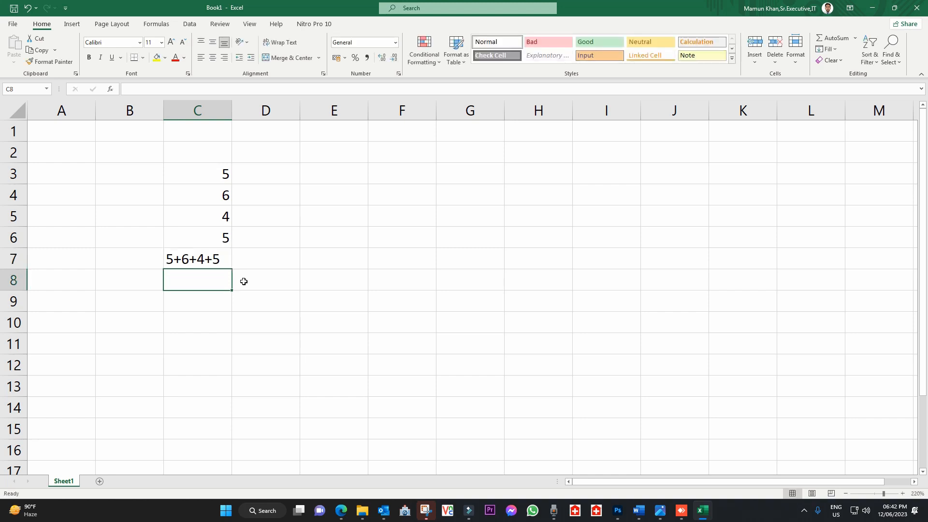
# - Add an equals sign before the entry in C7 to make it =5+6+4+5, and check the result cell
pyautogui.click(200, 254)
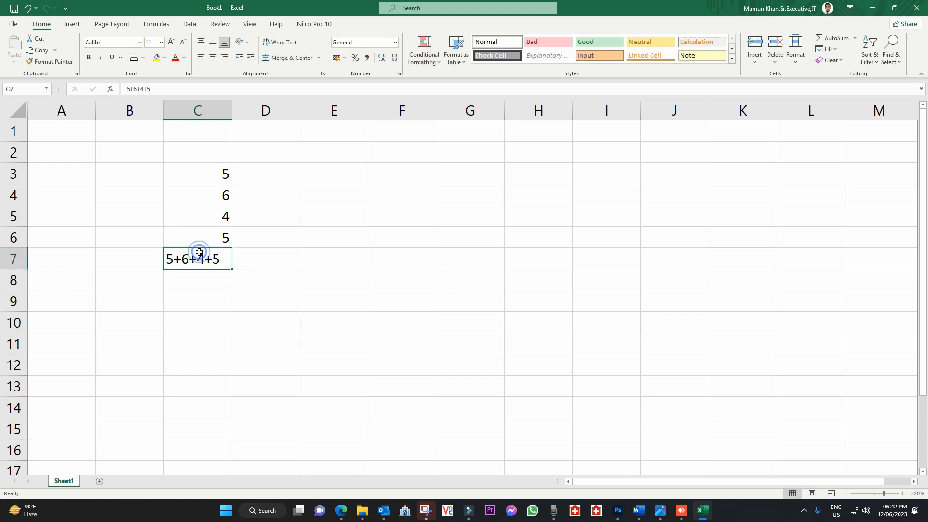
pyautogui.doubleClick(167, 257)
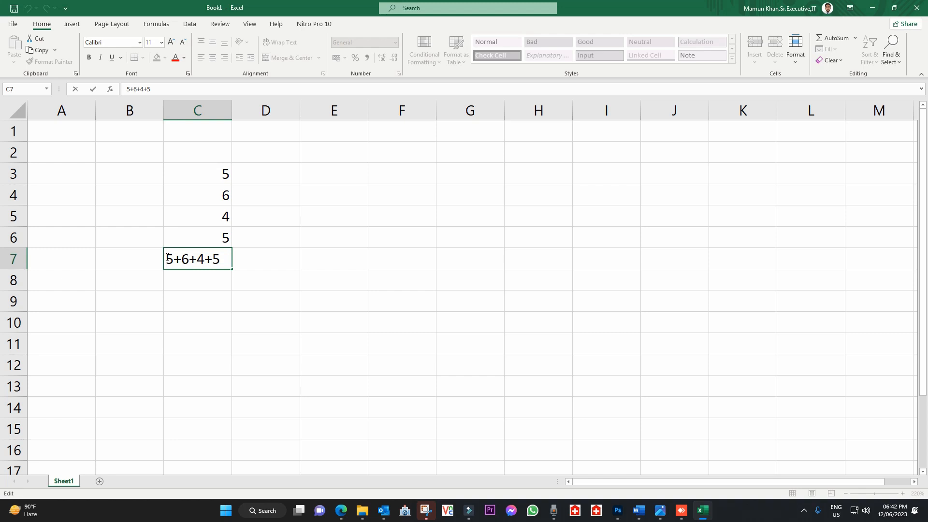
pyautogui.write('=')
pyautogui.press('Return')
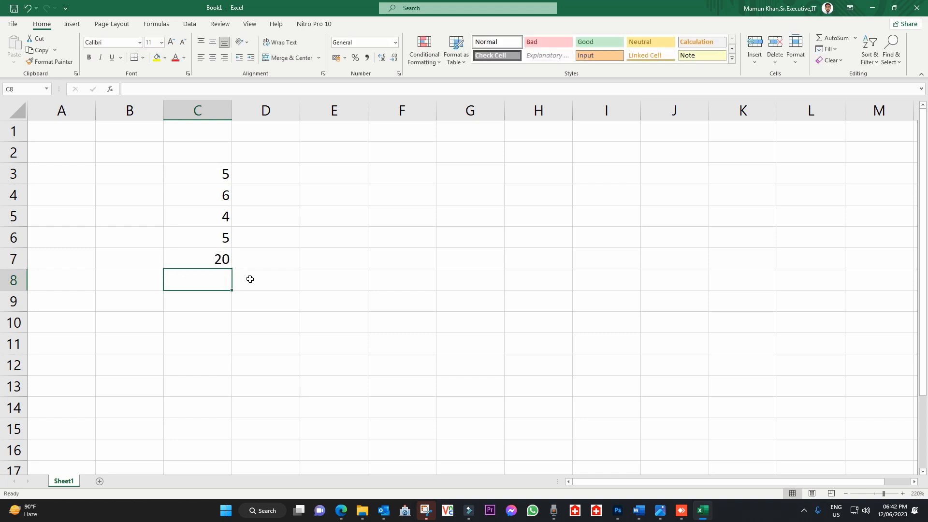
pyautogui.click(201, 260)
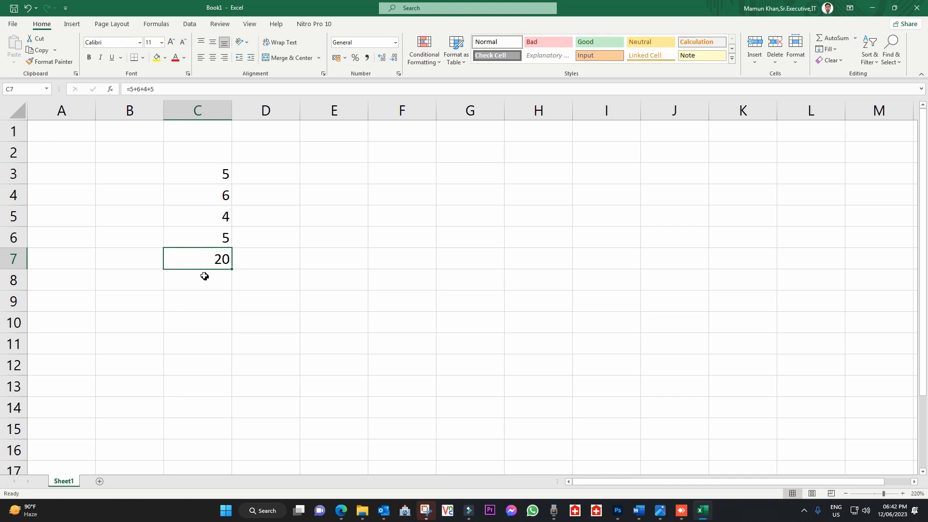
pyautogui.click(209, 259)
pyautogui.click(215, 274)
pyautogui.click(205, 259)
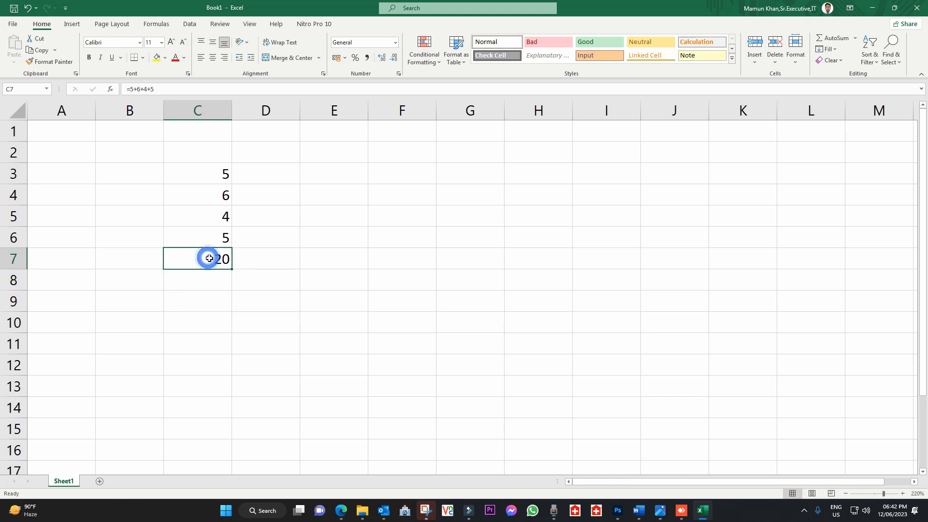
# - Change the number in C5 to 5 and check whether the formula in C7 responds
pyautogui.click(224, 237)
pyautogui.click(215, 216)
pyautogui.write('5')
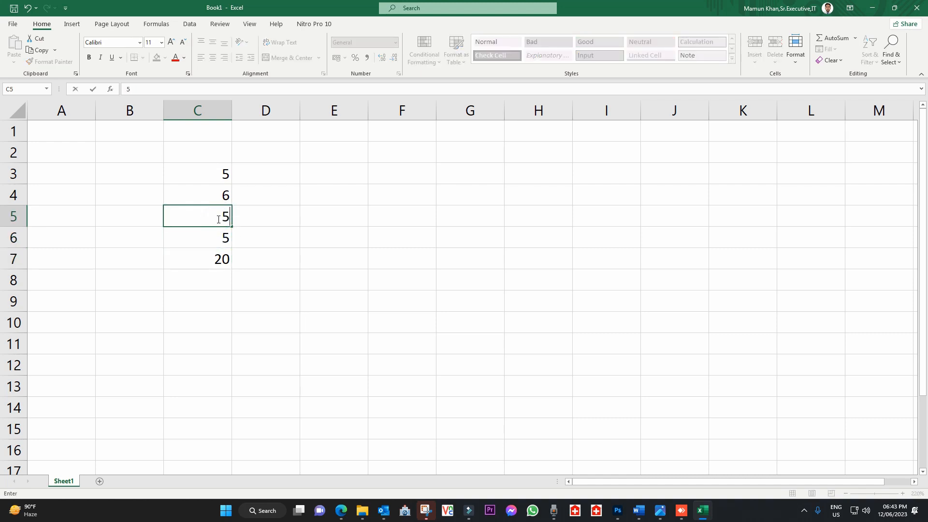
pyautogui.press('Return')
pyautogui.click(221, 258)
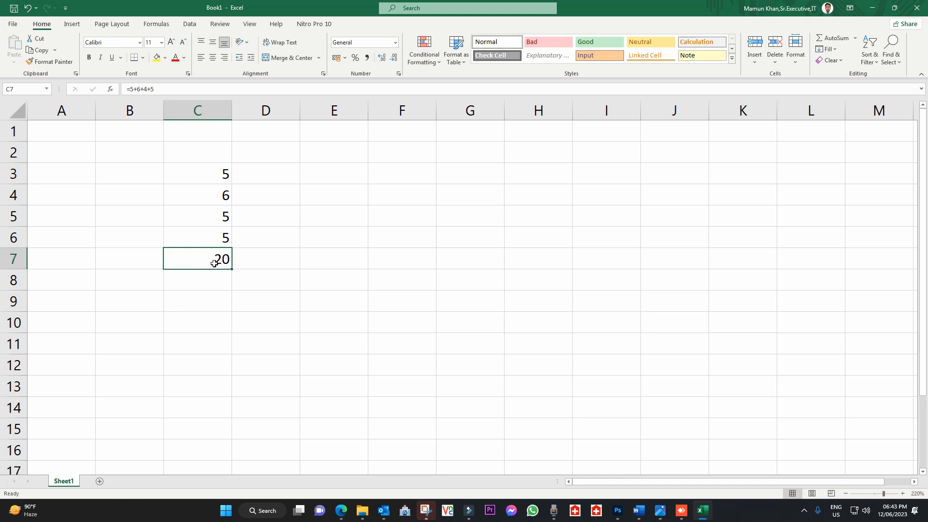
# - Replace the formula in C7 with the cell-reference sum =C3+C4+C5+C6
pyautogui.press('BackSpace')
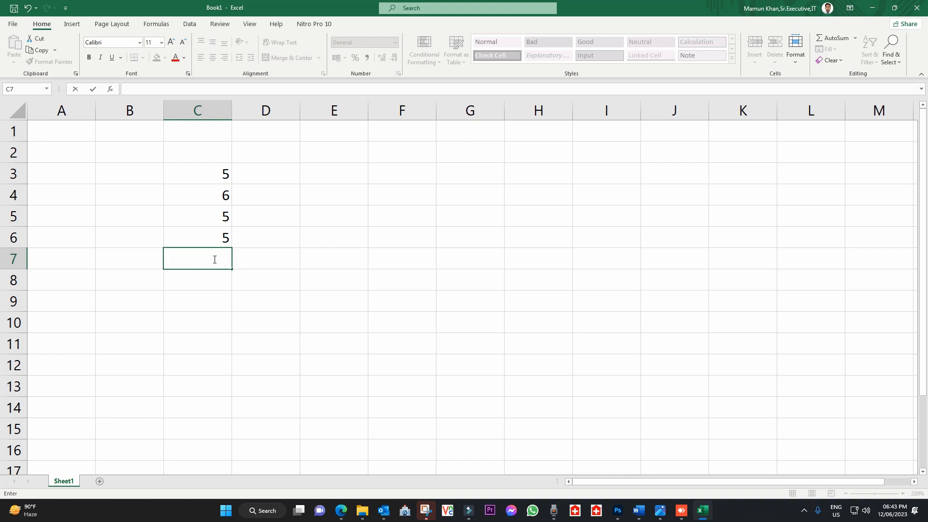
pyautogui.write('=')
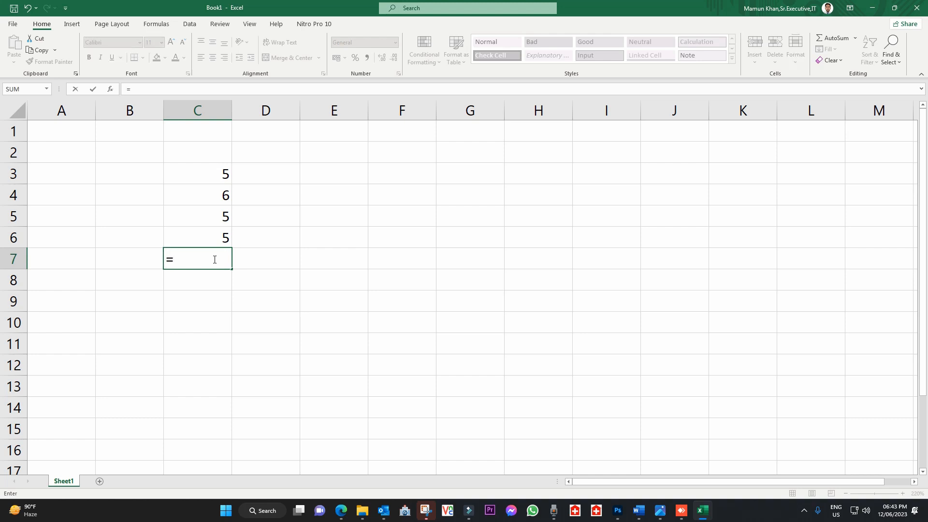
pyautogui.click(209, 172)
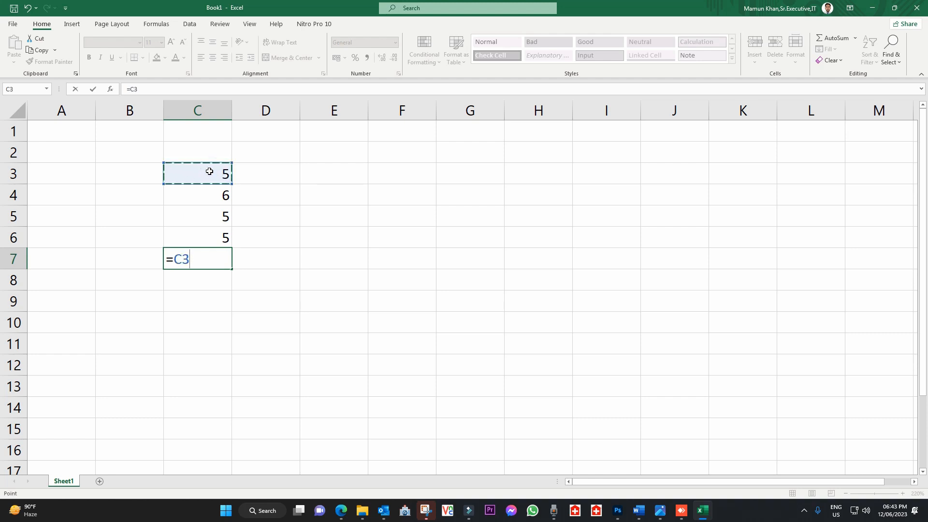
pyautogui.write('+')
pyautogui.click(217, 193)
pyautogui.write('+')
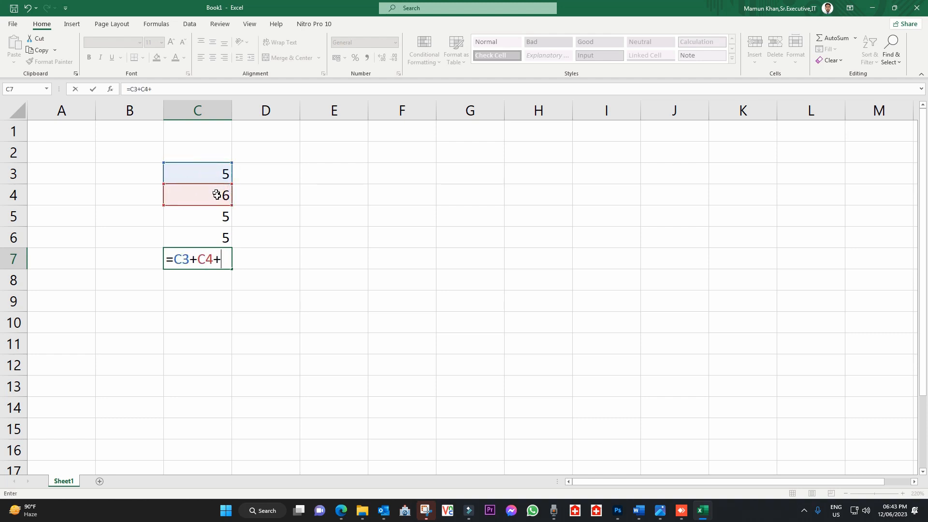
pyautogui.click(214, 212)
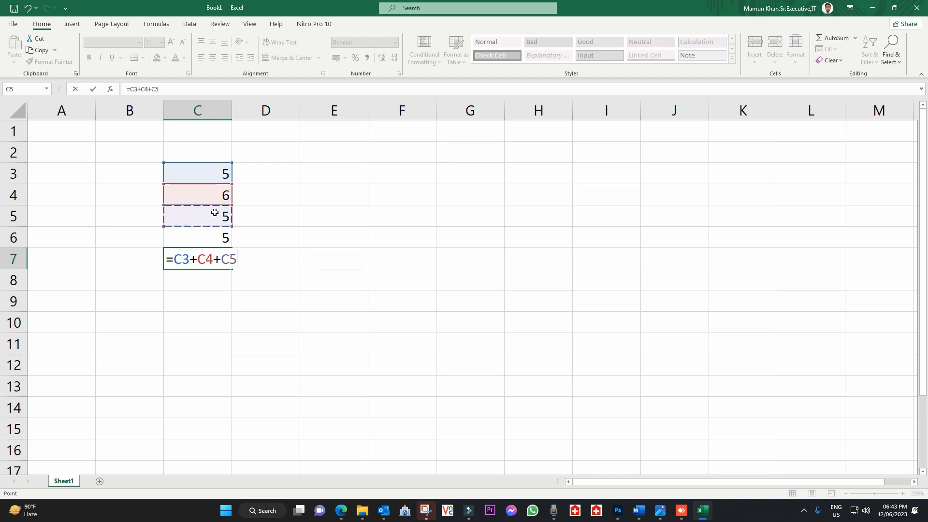
pyautogui.write('+')
pyautogui.click(213, 237)
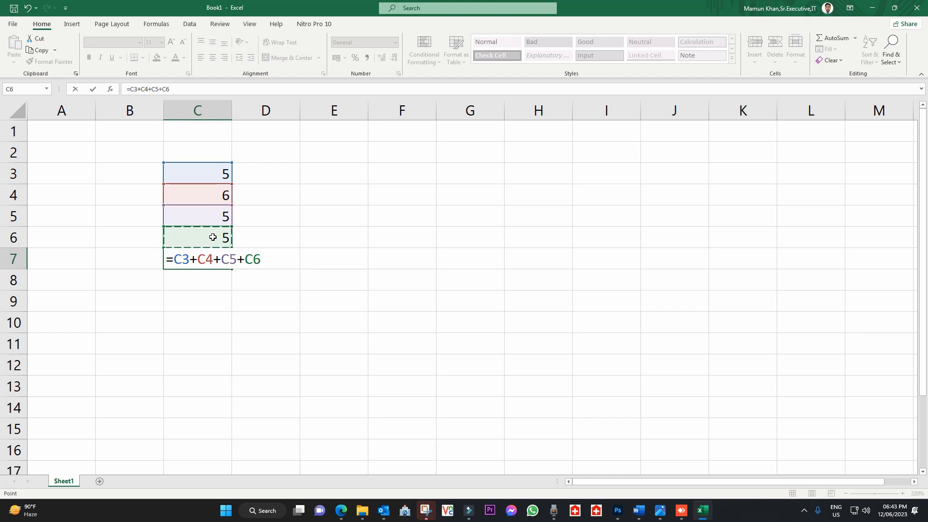
pyautogui.press('Return')
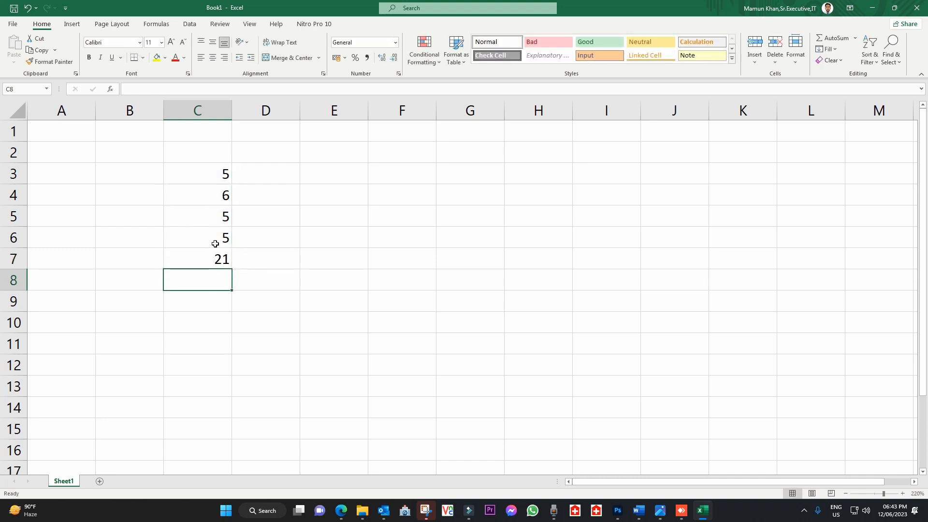
# - Change C4 to 8 and C5 to 6, checking the total in C7
pyautogui.click(211, 194)
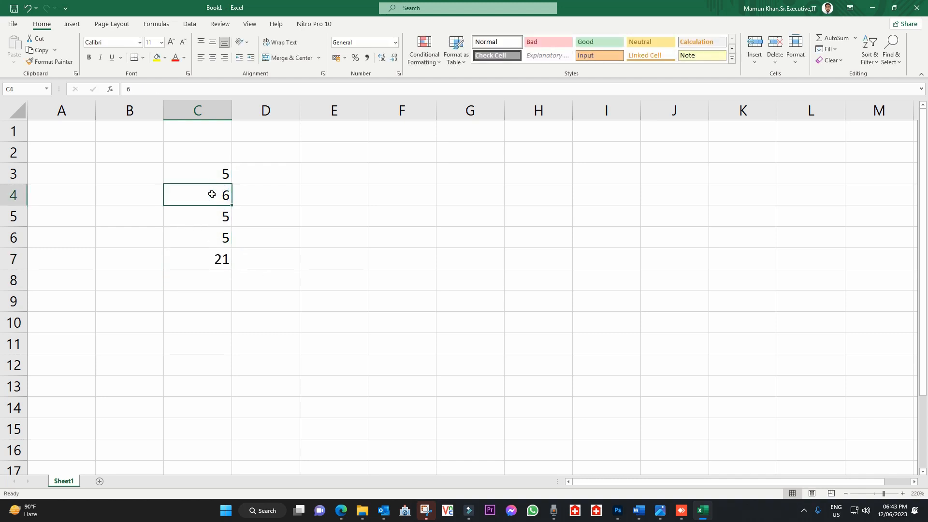
pyautogui.write('8')
pyautogui.press('Return')
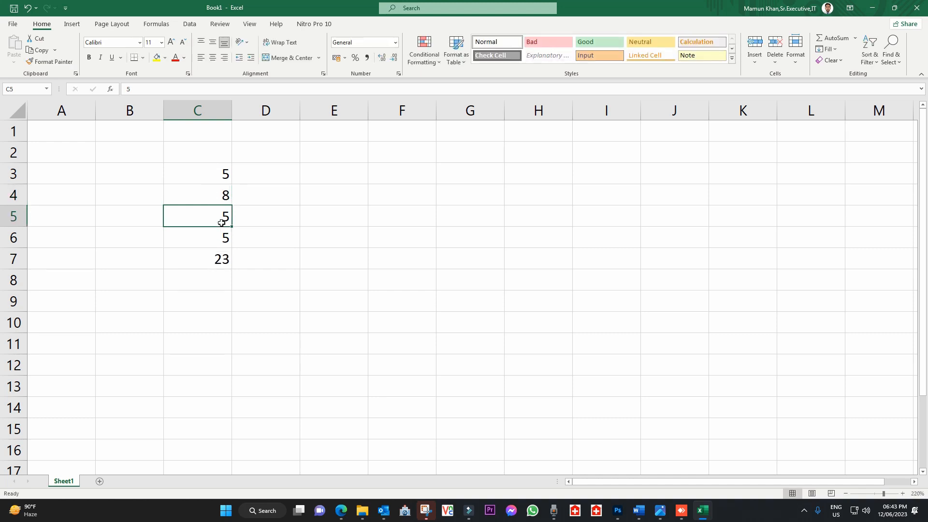
pyautogui.write('6')
pyautogui.press('Return')
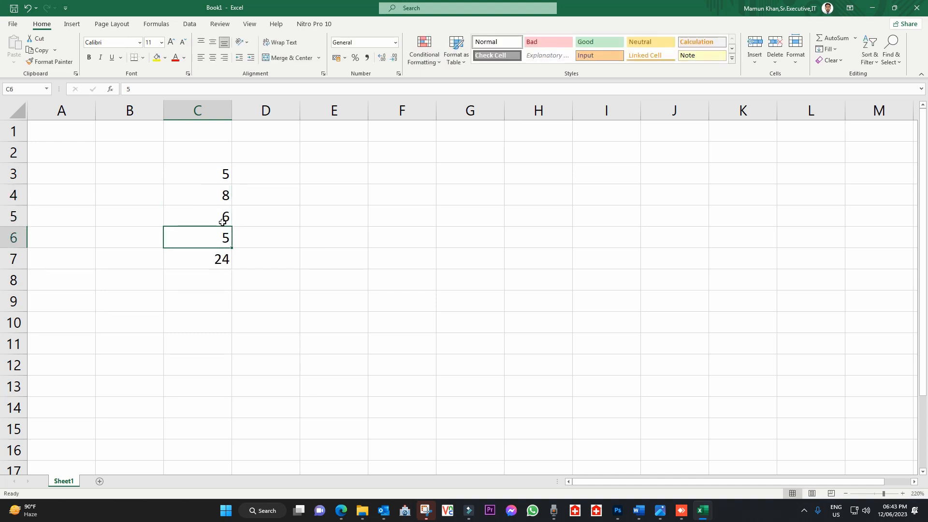
pyautogui.click(218, 213)
pyautogui.click(220, 259)
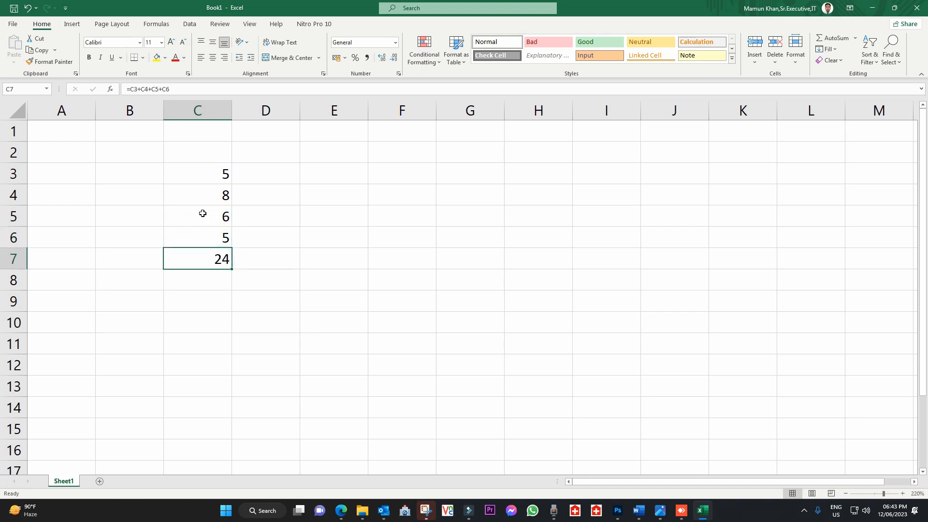
# - Insert a new row above row 5 and enter 6 in the new cell C5
pyautogui.click(202, 214)
pyautogui.click(15, 217)
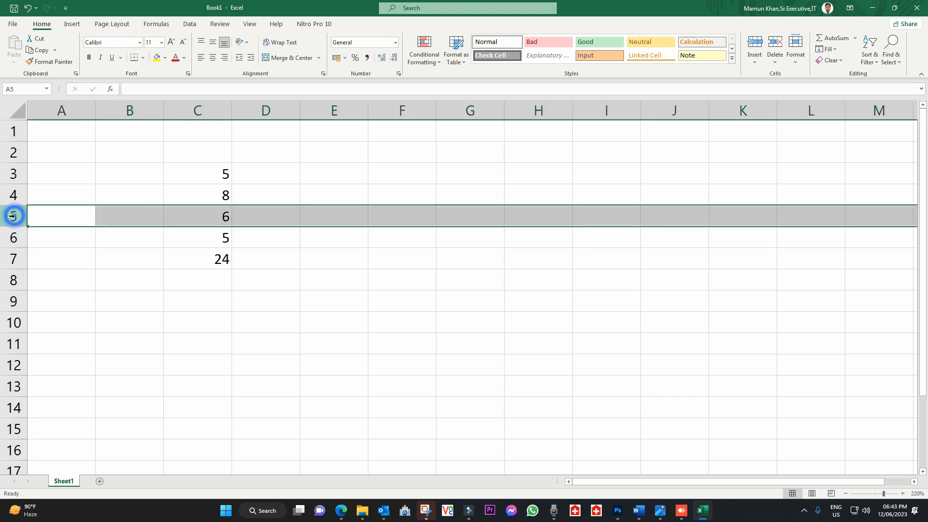
pyautogui.rightClick(13, 217)
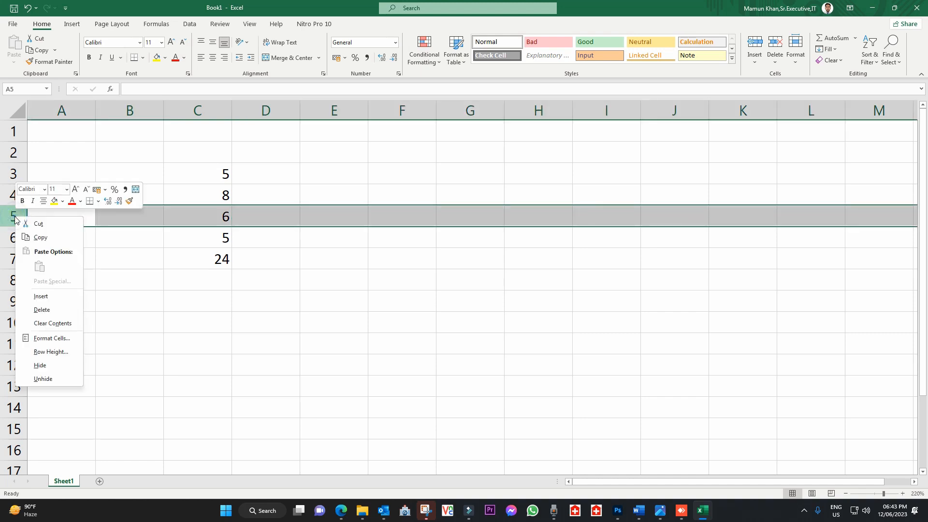
pyautogui.click(48, 298)
pyautogui.click(220, 212)
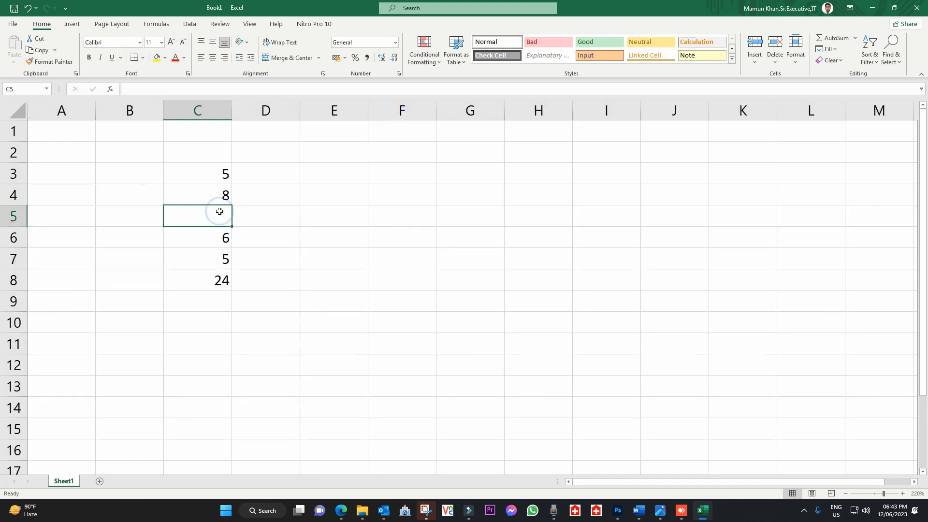
pyautogui.write('6')
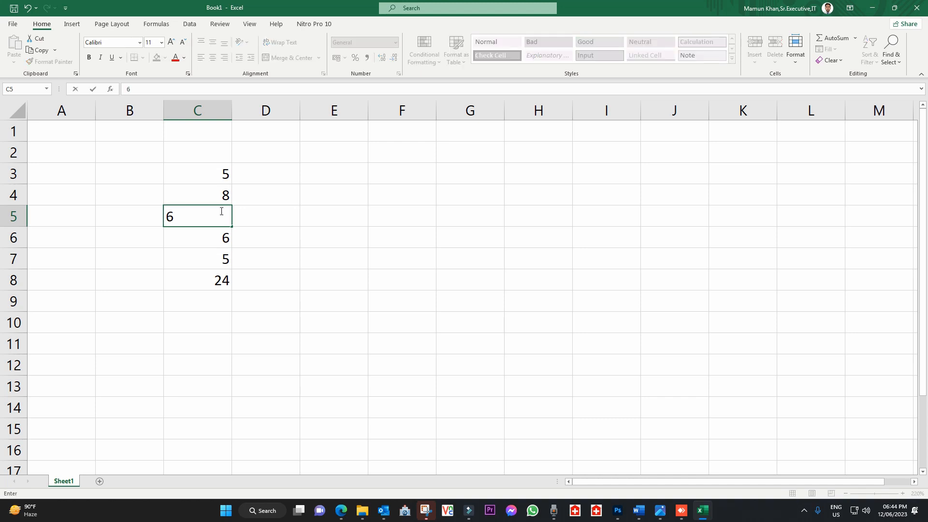
pyautogui.press('Return')
# - Compare the cell references in the C8 formula with the numbers in C5 and C6
pyautogui.click(209, 282)
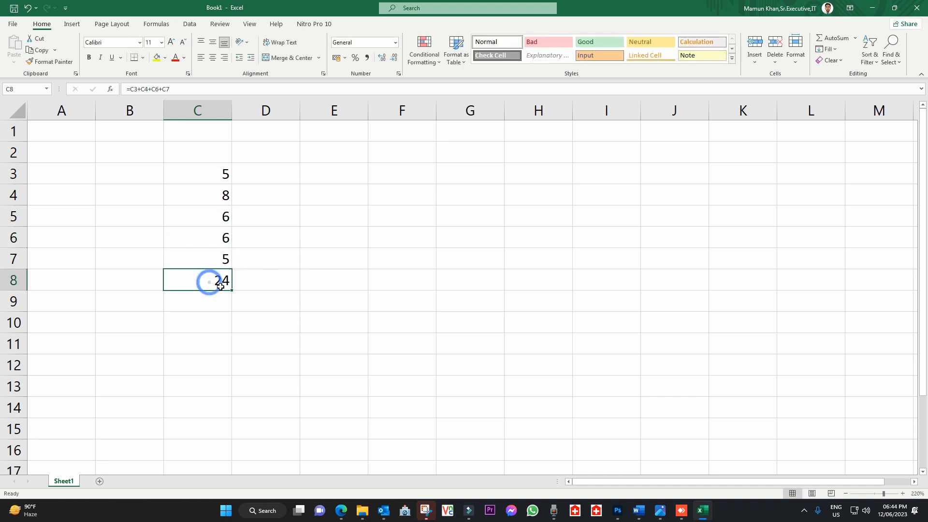
pyautogui.click(225, 211)
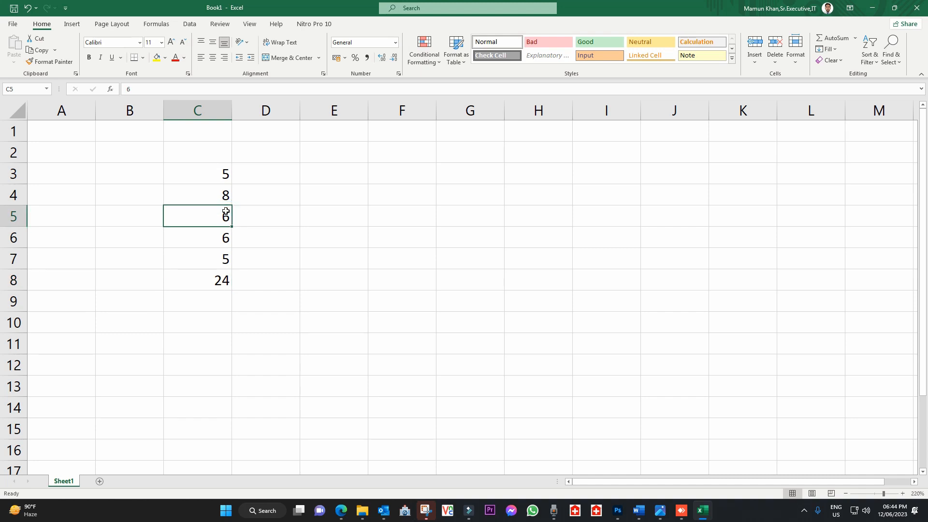
pyautogui.click(227, 233)
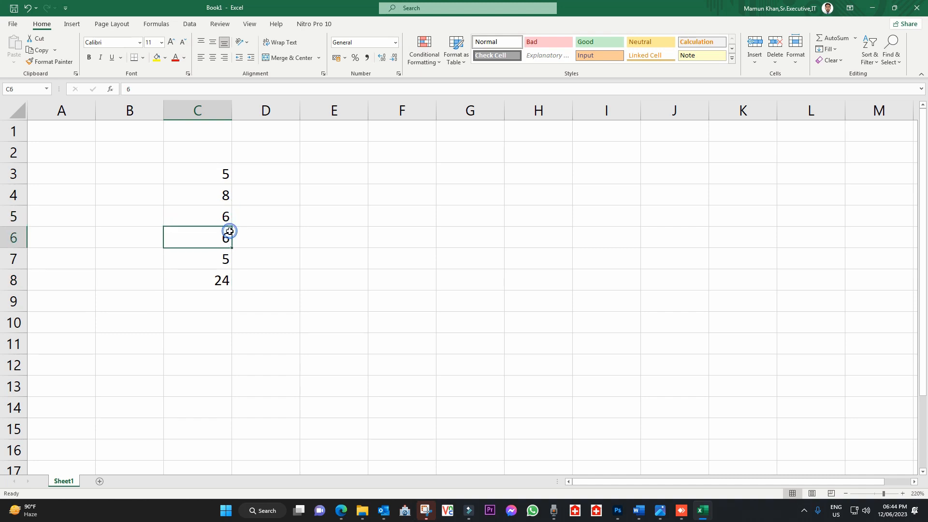
pyautogui.click(226, 212)
pyautogui.press('Down')
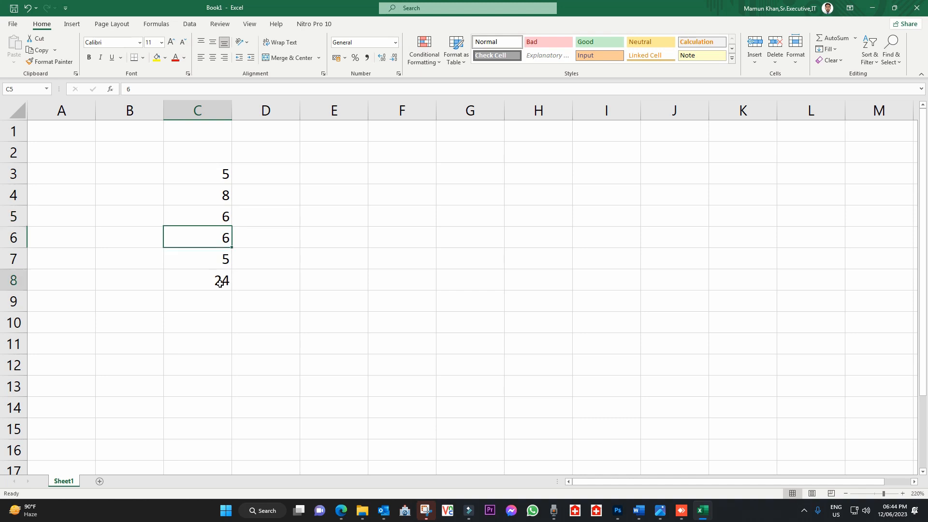
pyautogui.click(219, 279)
pyautogui.moveTo(190, 87); pyautogui.dragTo(132, 89)
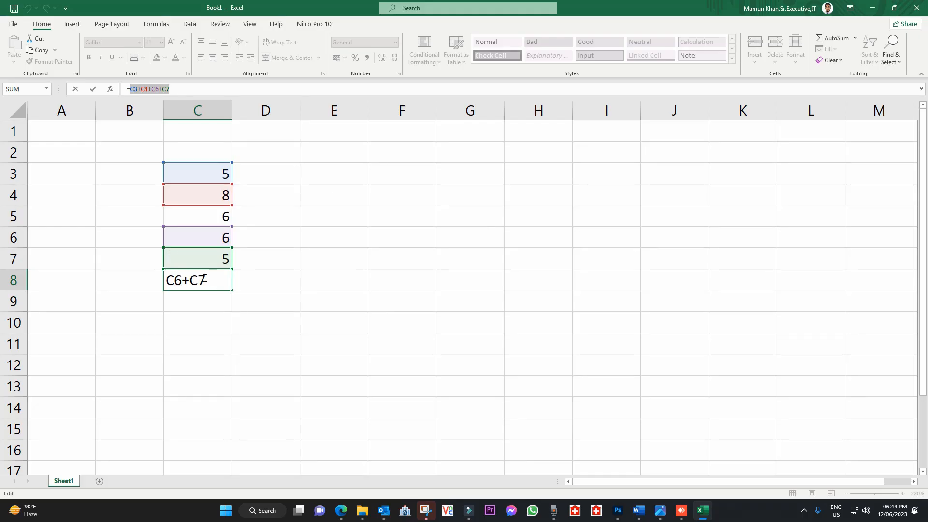
# - Replace the formula in C8 with the range total =SUM(C3:C7)
pyautogui.click(214, 282)
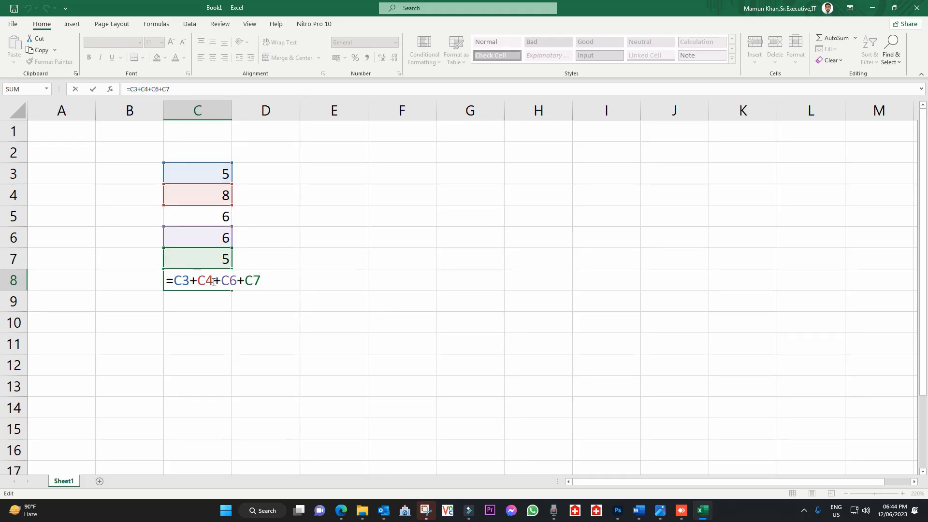
pyautogui.press('BackSpace')
pyautogui.press('BackSpace')
pyautogui.press('BackSpace')
pyautogui.press('BackSpace')
pyautogui.press('BackSpace')
pyautogui.press('BackSpace')
pyautogui.press('BackSpace')
pyautogui.press('BackSpace')
pyautogui.press('BackSpace')
pyautogui.press('BackSpace')
pyautogui.press('BackSpace')
pyautogui.press('BackSpace')
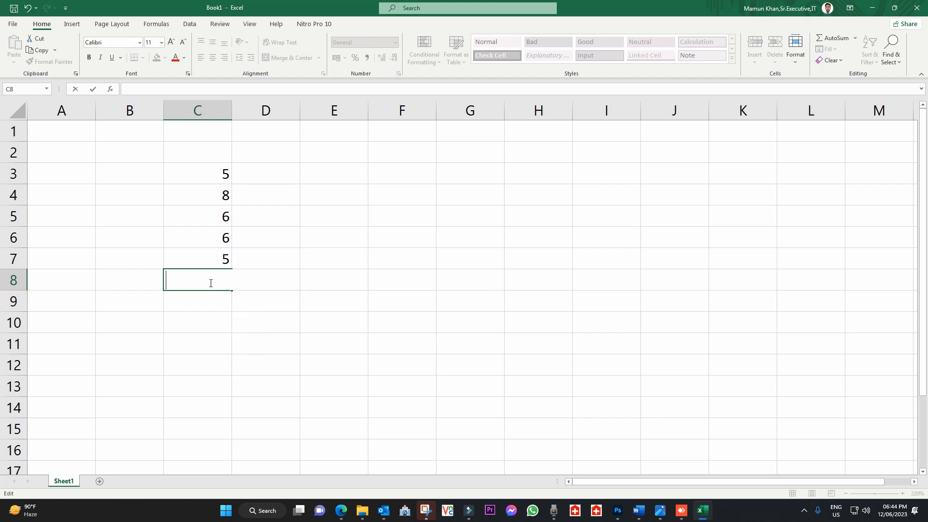
pyautogui.write('=')
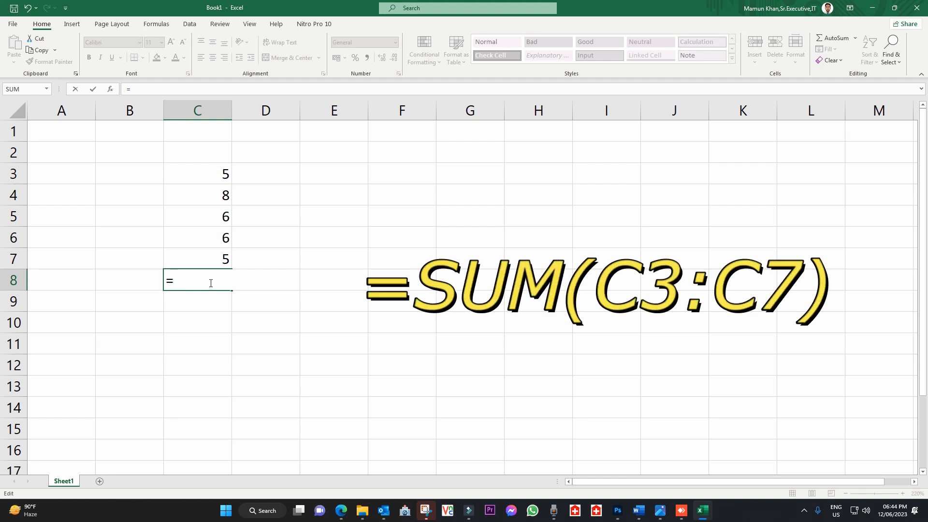
pyautogui.write('sum')
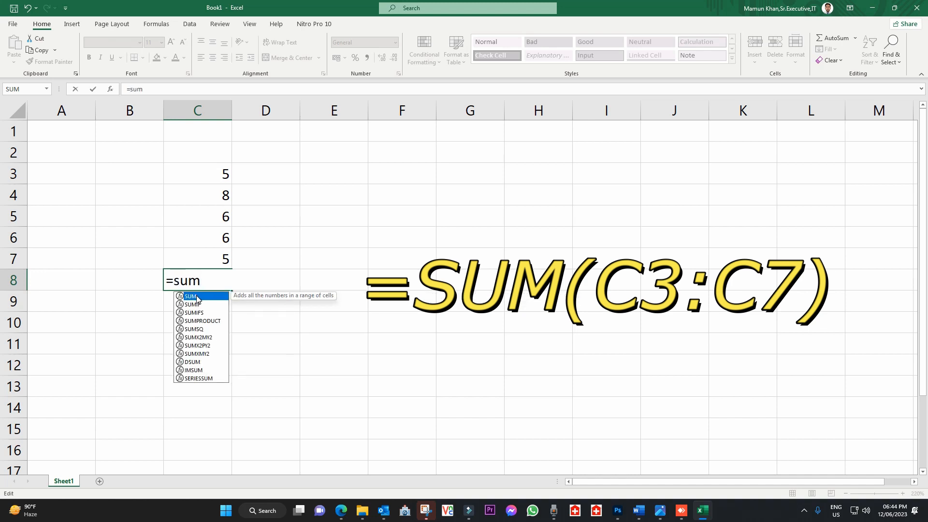
pyautogui.doubleClick(191, 296)
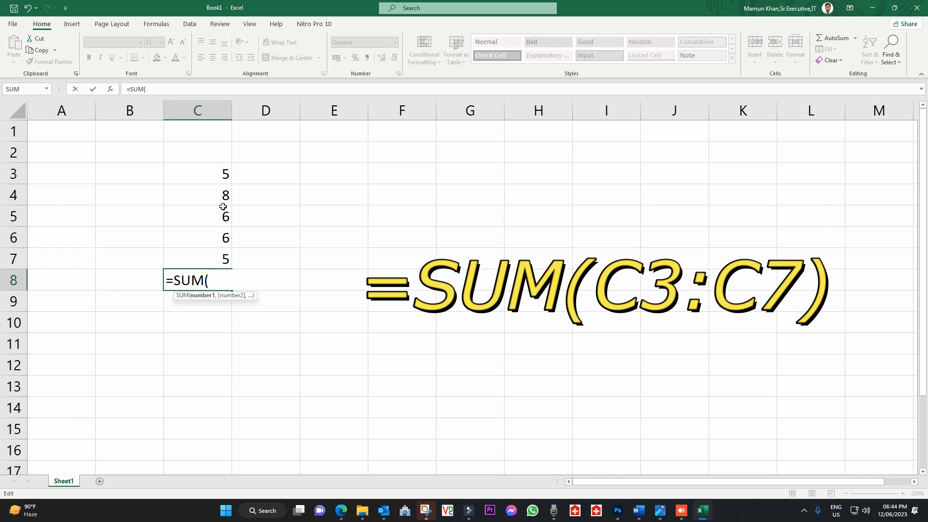
pyautogui.click(220, 175)
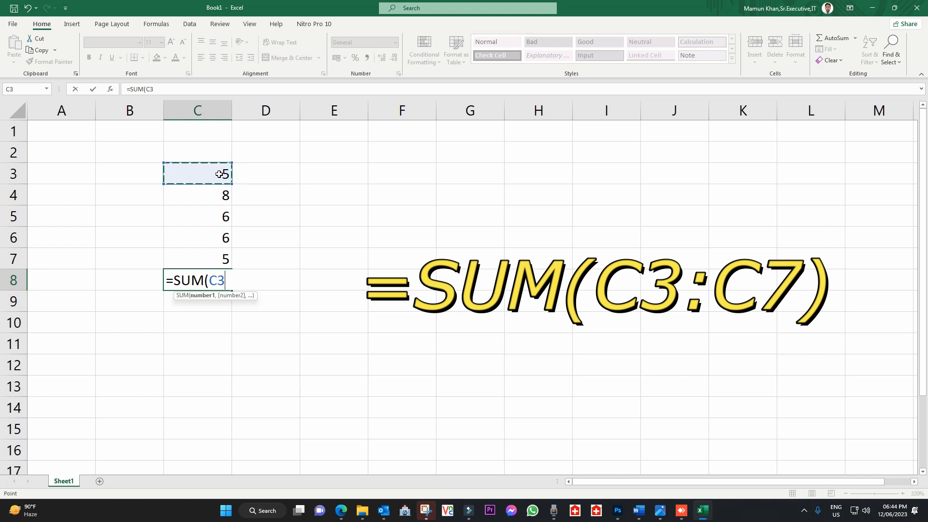
pyautogui.press('F8')
pyautogui.click(213, 261)
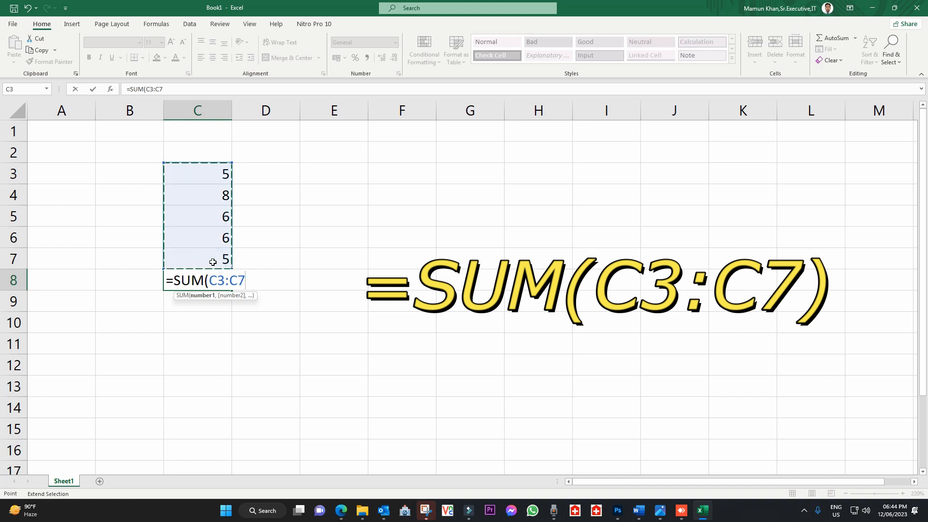
pyautogui.write(')')
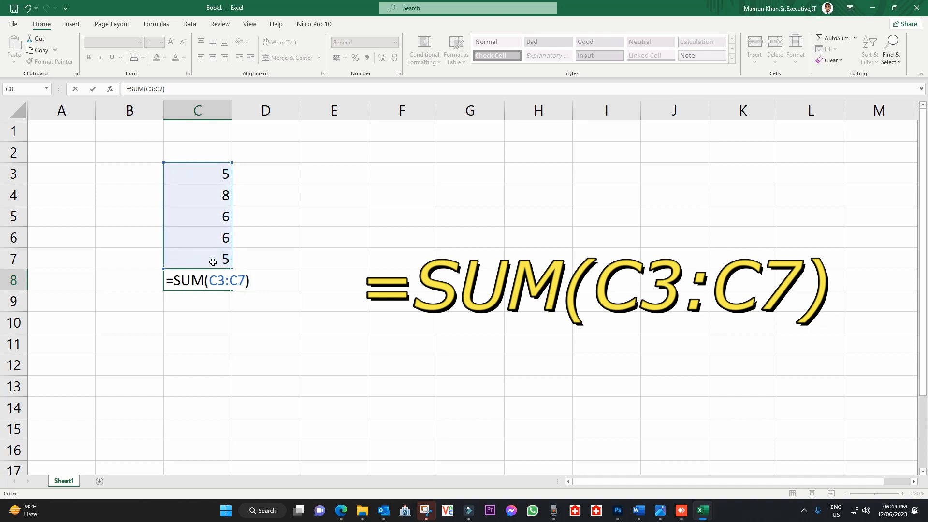
pyautogui.press('Return')
pyautogui.click(216, 279)
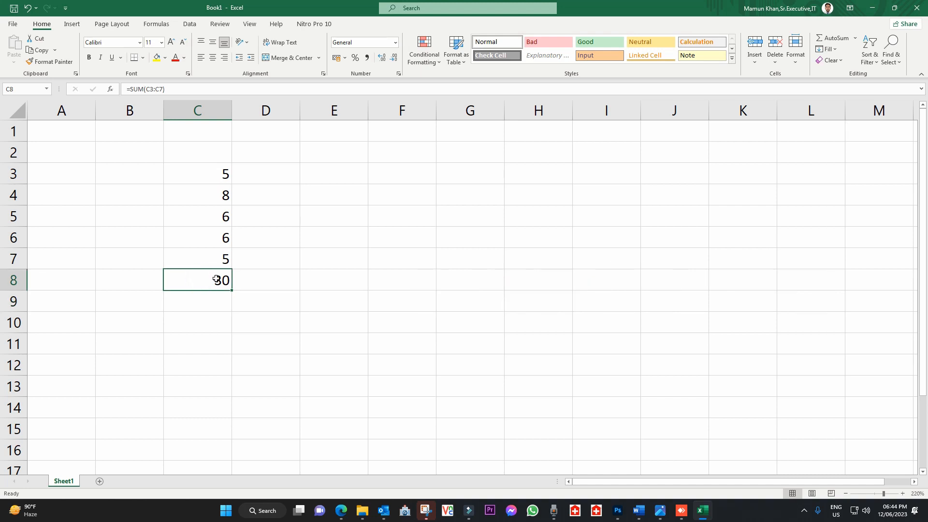
# - Change C4 to 9 and C6 to 7 in the number column
pyautogui.click(227, 197)
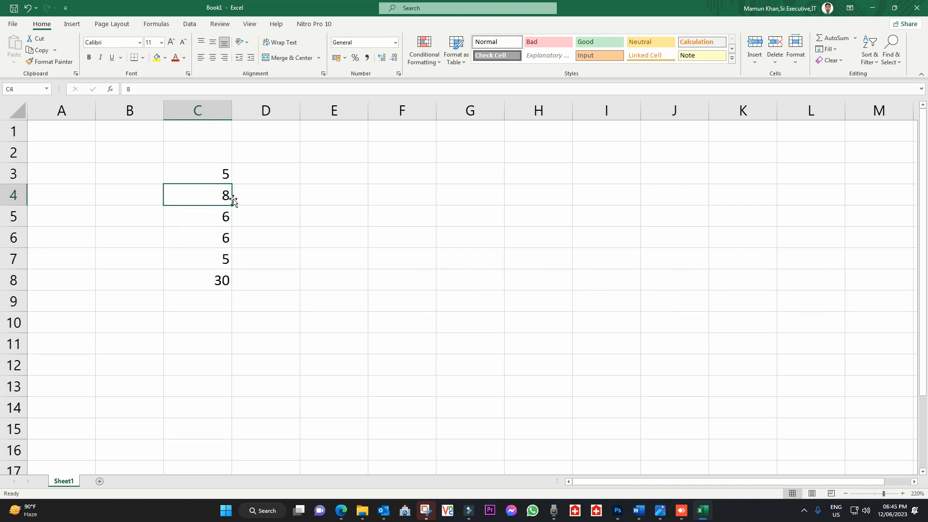
pyautogui.write('9')
pyautogui.press('Return')
pyautogui.click(226, 238)
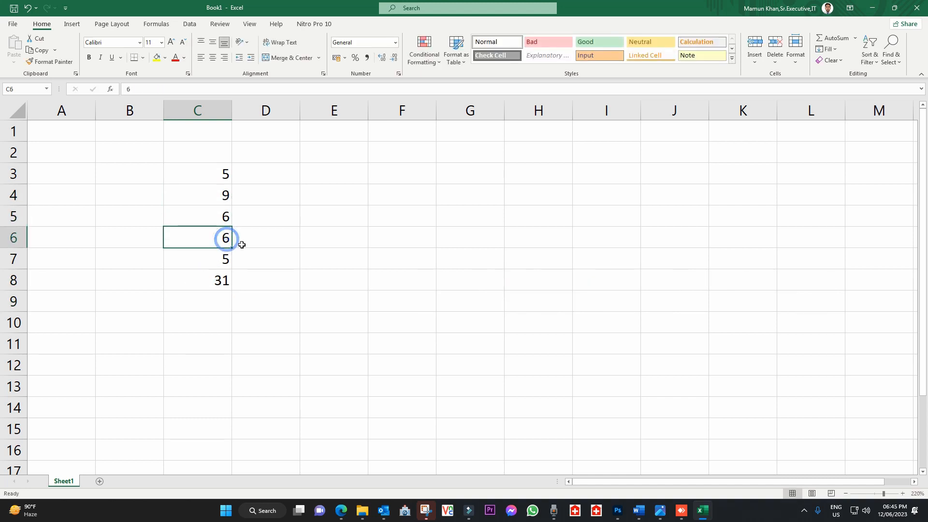
pyautogui.write('6')
pyautogui.press('BackSpace')
pyautogui.write('7')
pyautogui.press('Return')
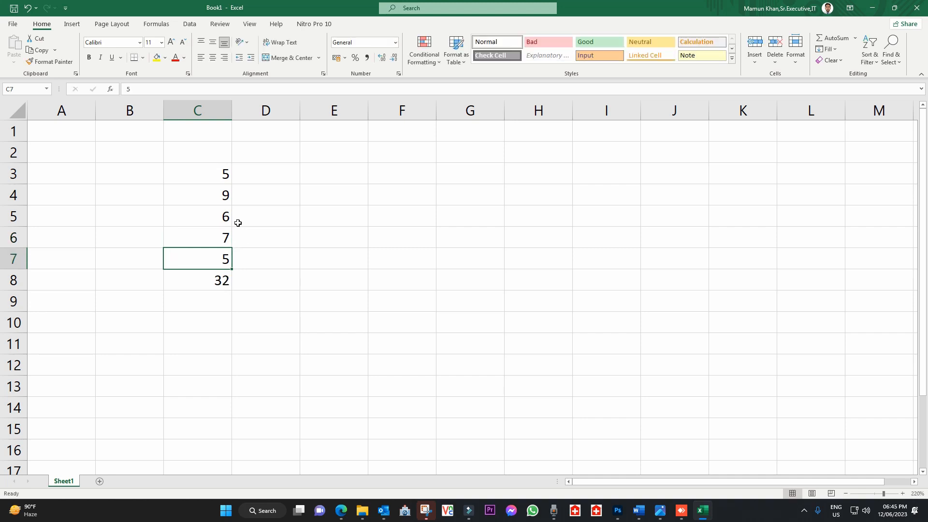
# - Insert a new row above row 5 and enter 10 in the new cell C5
pyautogui.press('Up')
pyautogui.press('Up')
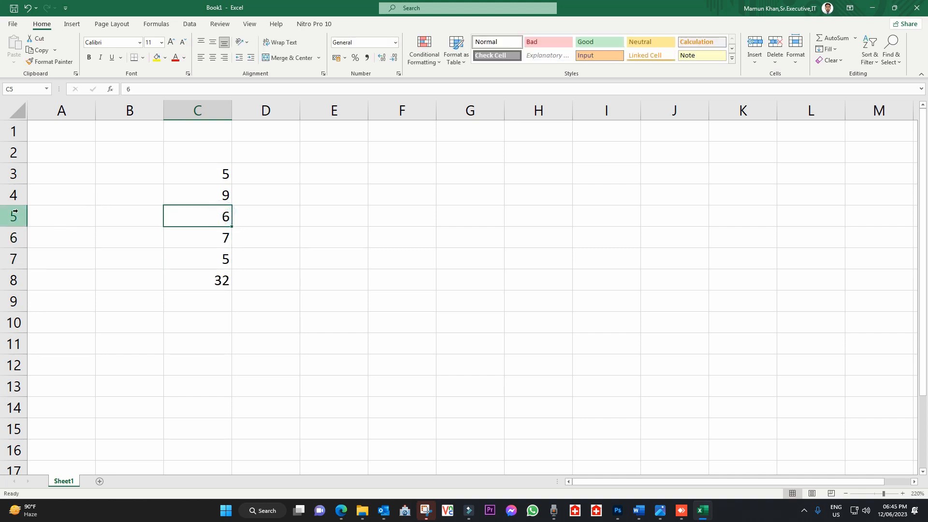
pyautogui.rightClick(13, 214)
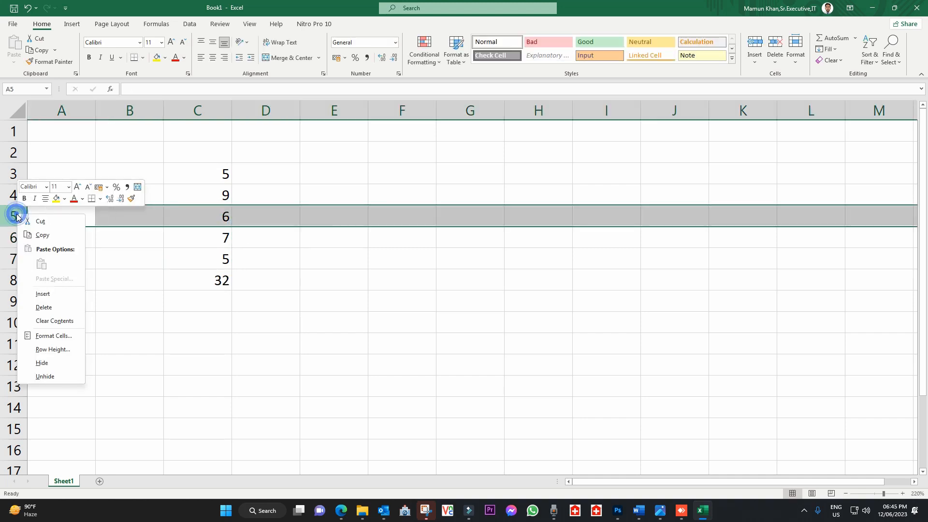
pyautogui.click(43, 293)
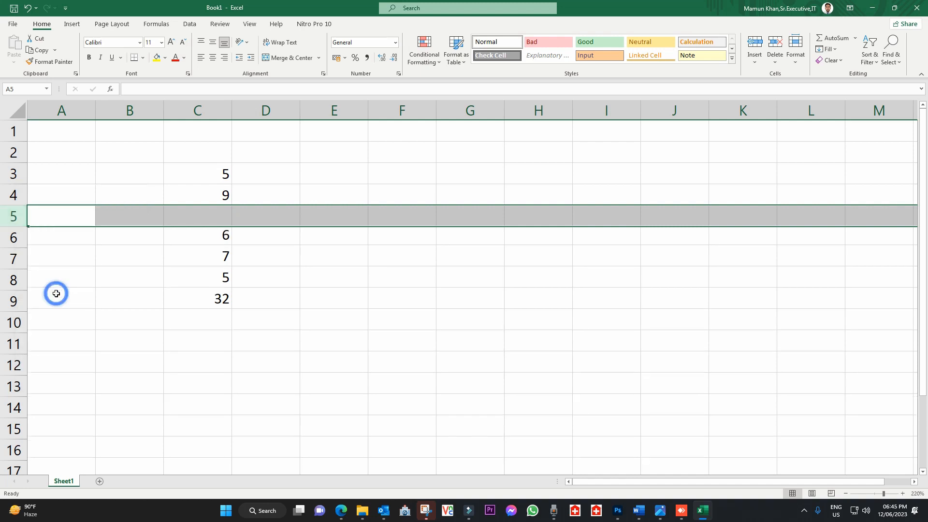
pyautogui.click(211, 212)
pyautogui.write('10')
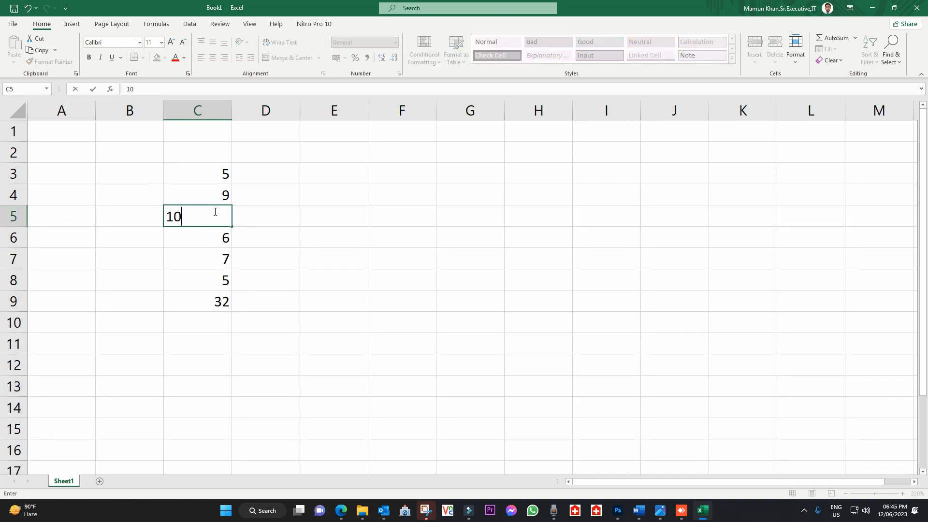
pyautogui.press('Return')
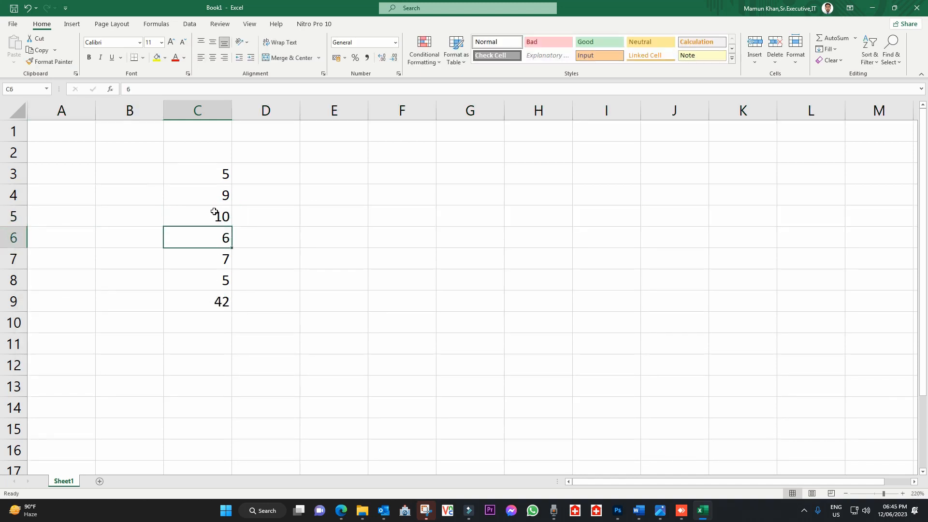
# - Examine the SUM range in the C9 formula after the row insertion
pyautogui.click(205, 302)
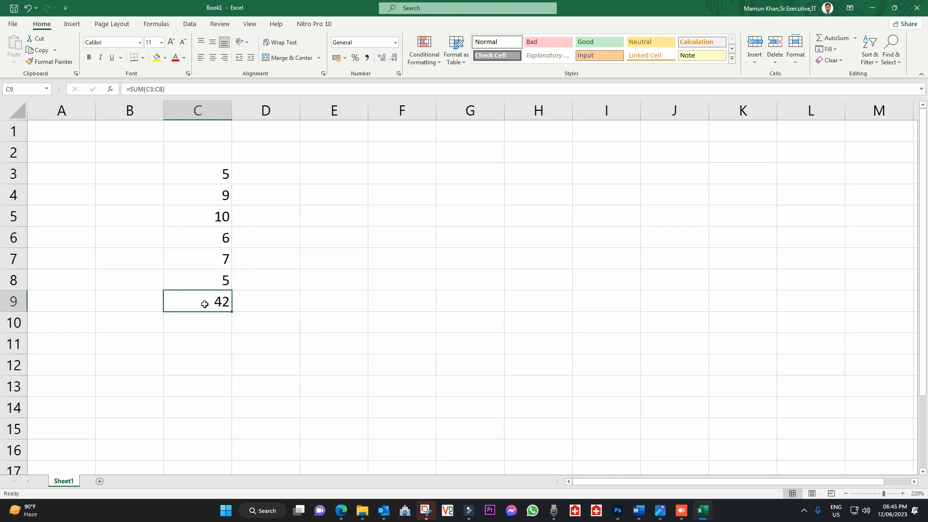
pyautogui.moveTo(172, 90); pyautogui.dragTo(127, 93)
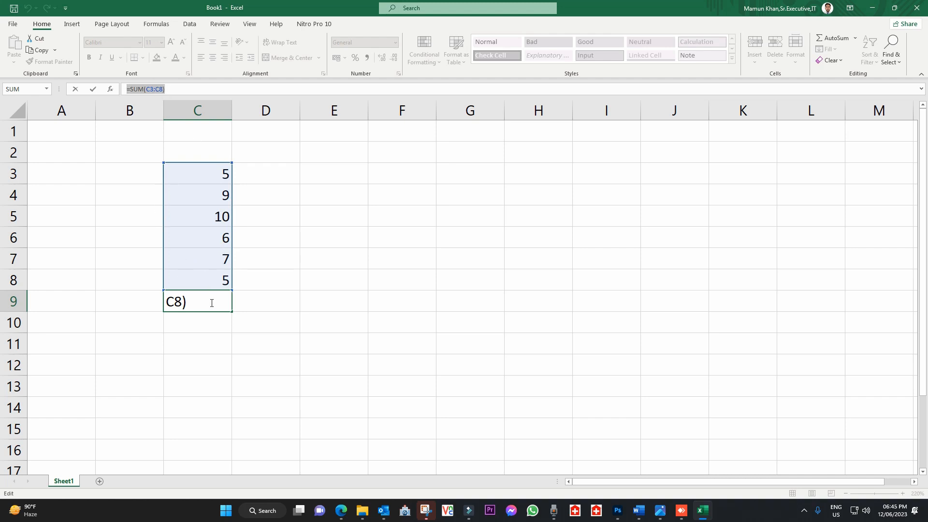
pyautogui.press('Return')
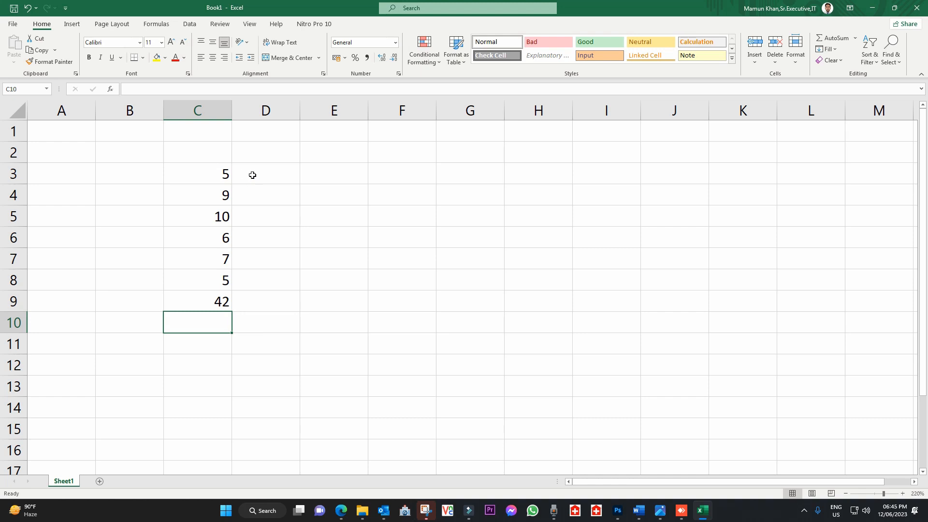
# - Enter 2 in D3 and 3 in D4, and fill the number series down to D8
pyautogui.click(269, 180)
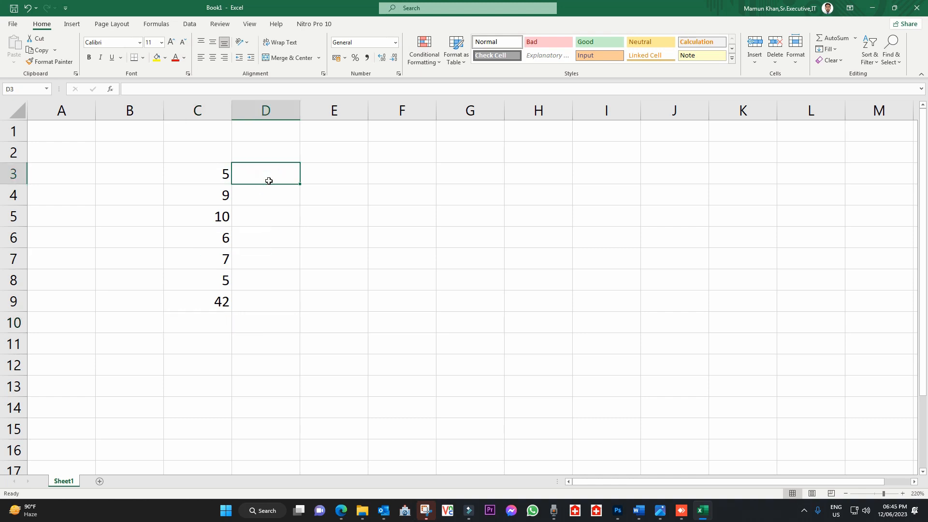
pyautogui.write('2')
pyautogui.press('Return')
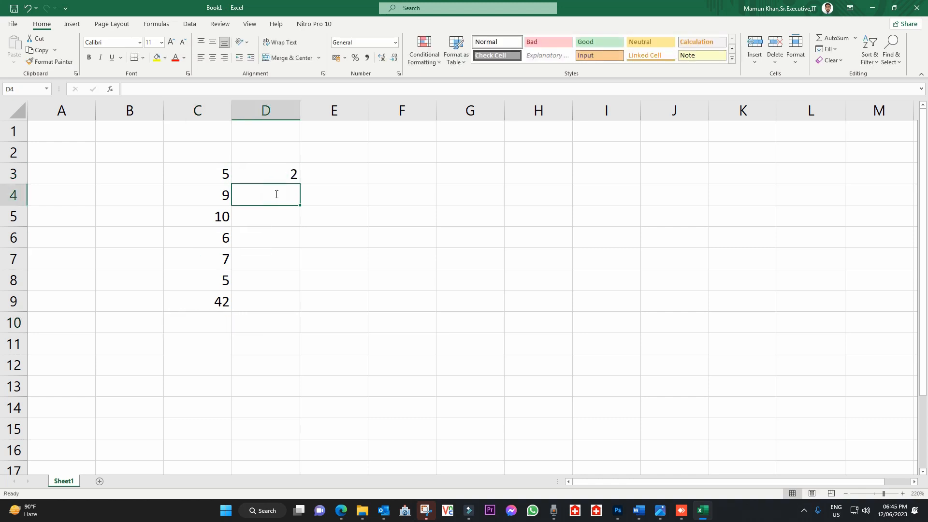
pyautogui.write('2')
pyautogui.press('Return')
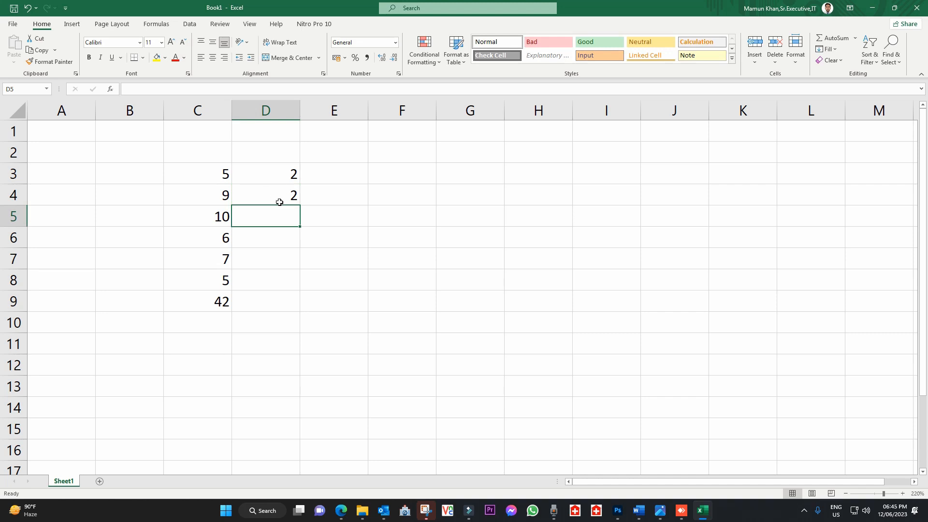
pyautogui.click(279, 201)
pyautogui.write('3')
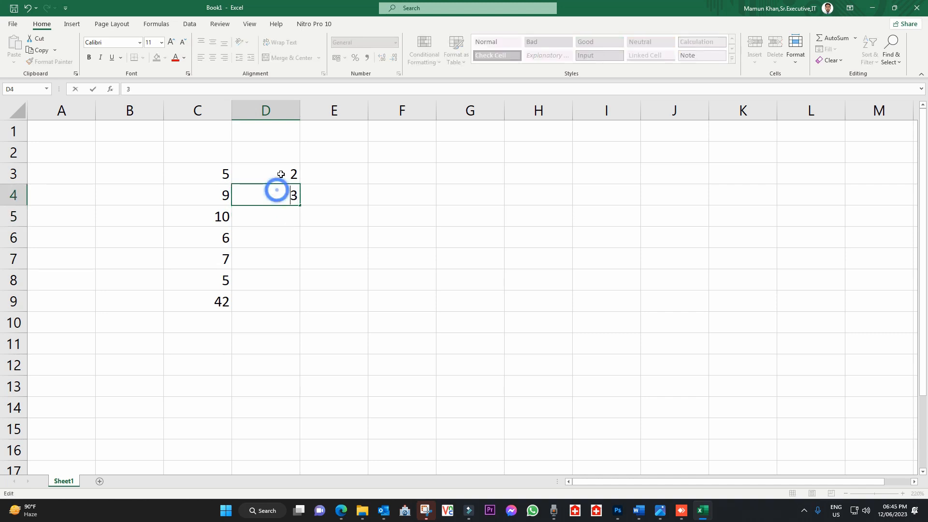
pyautogui.click(279, 174)
pyautogui.moveTo(280, 173); pyautogui.dragTo(297, 290)
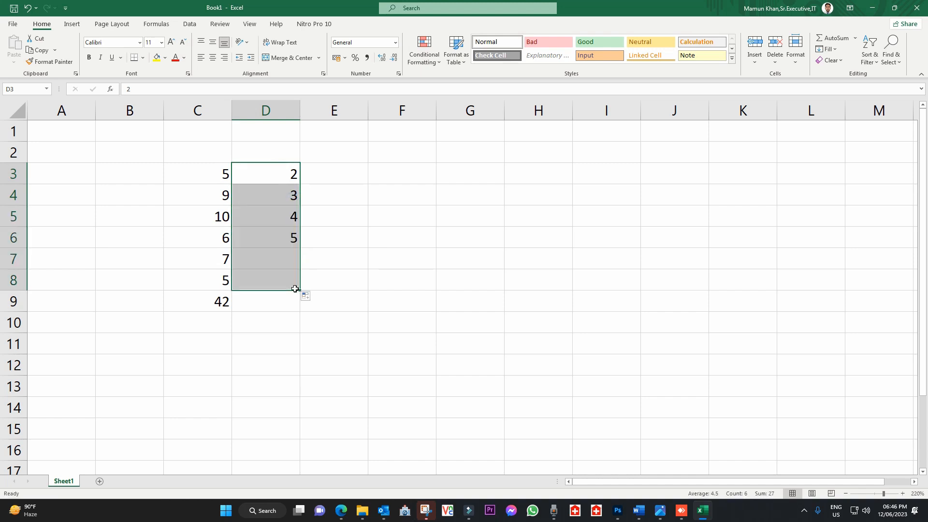
# - Enter the subtraction formula =C3-D3 in E3 and fill it down to E8
pyautogui.click(339, 178)
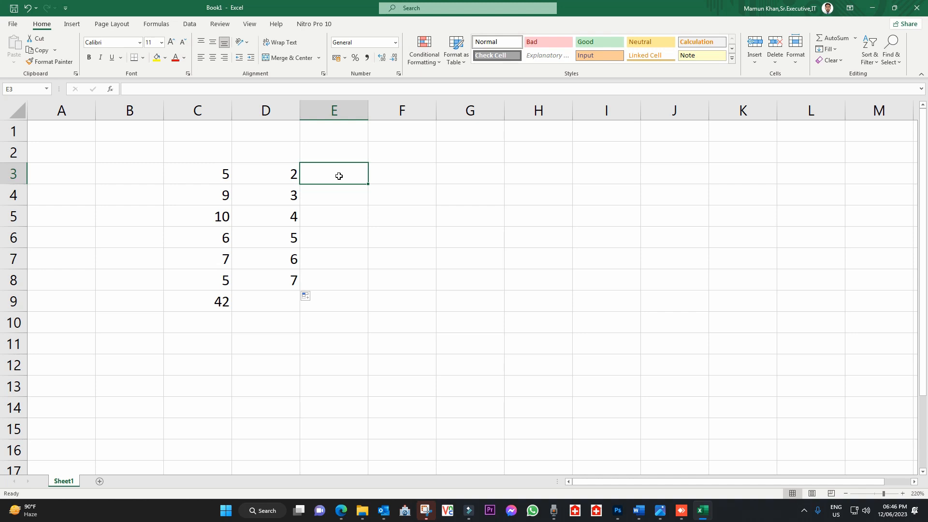
pyautogui.write('=')
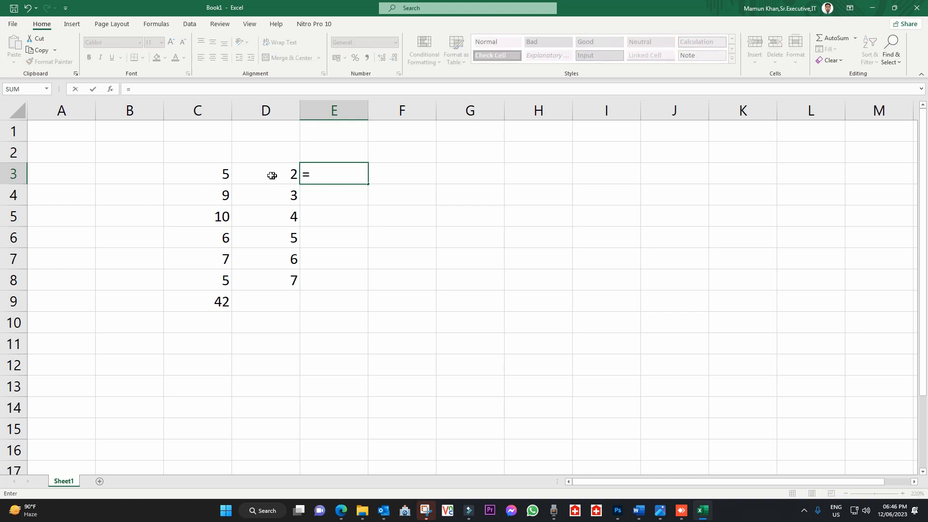
pyautogui.click(207, 180)
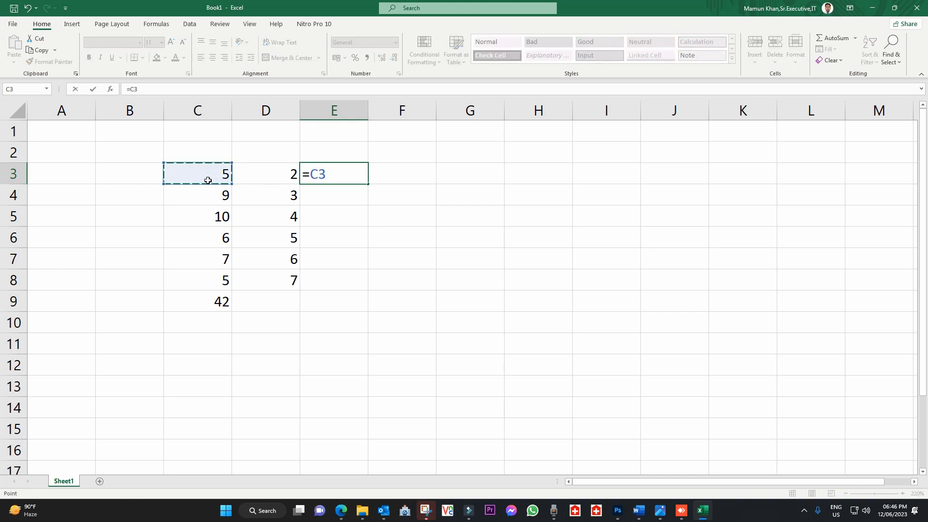
pyautogui.write('-')
pyautogui.click(262, 174)
pyautogui.press('Return')
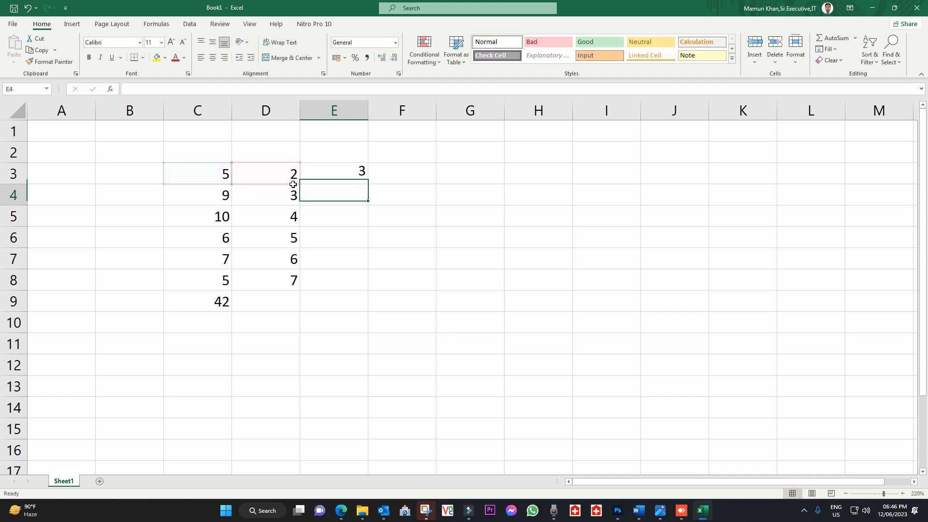
pyautogui.click(328, 178)
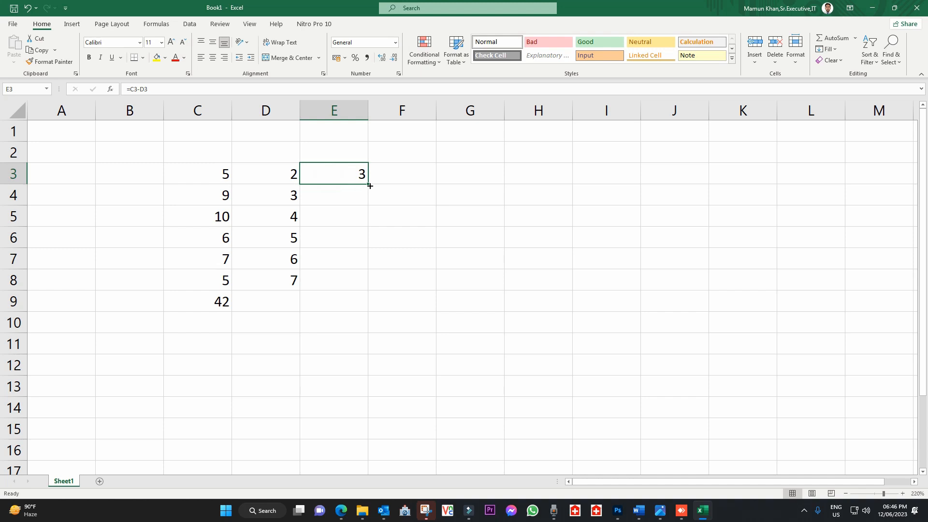
pyautogui.moveTo(369, 185); pyautogui.dragTo(374, 289)
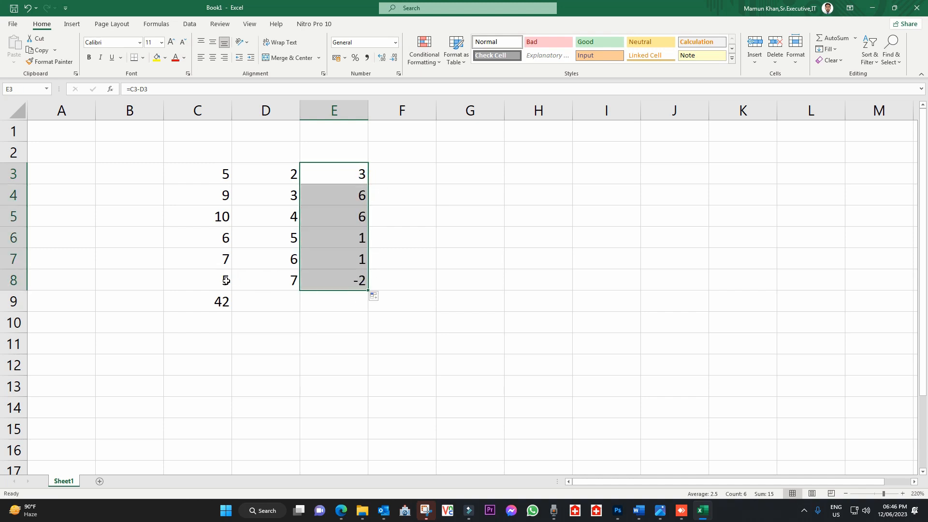
# - Compare the row 8 values and change C8 to 10
pyautogui.click(284, 279)
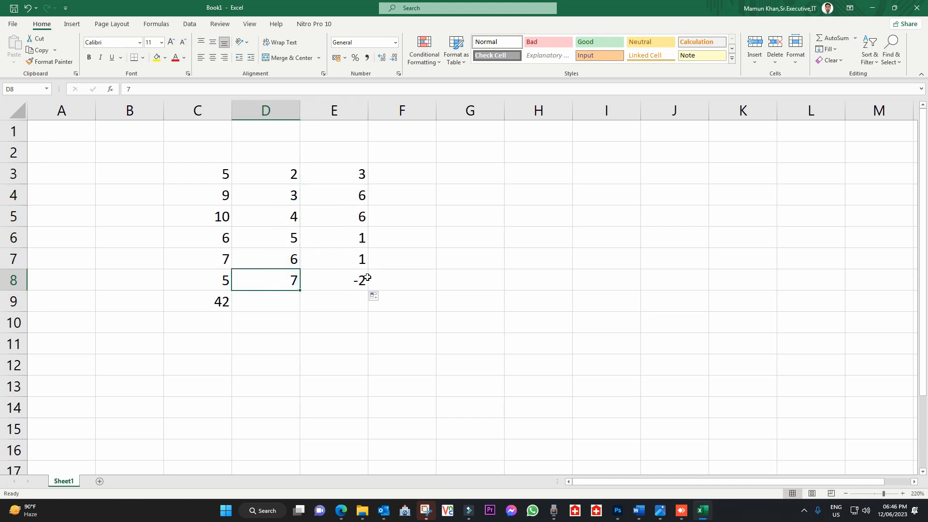
pyautogui.click(217, 277)
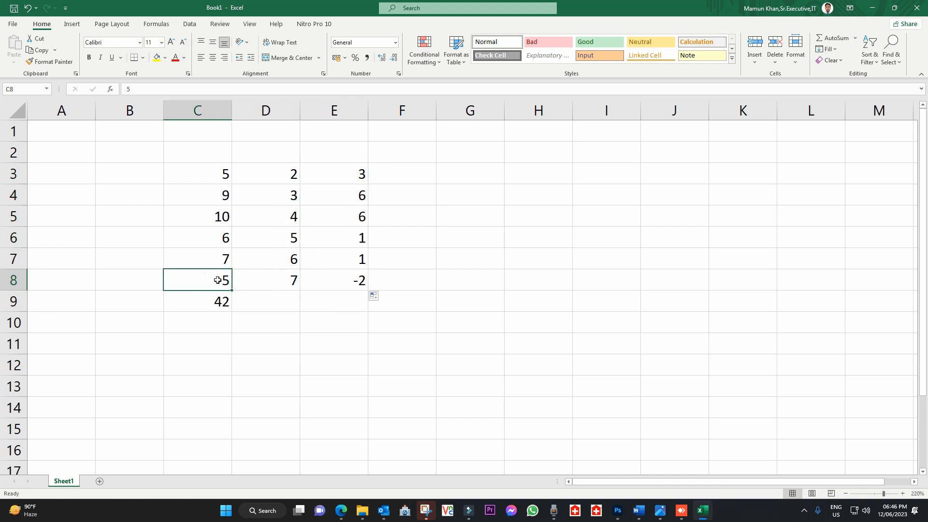
pyautogui.write('10')
pyautogui.press('Return')
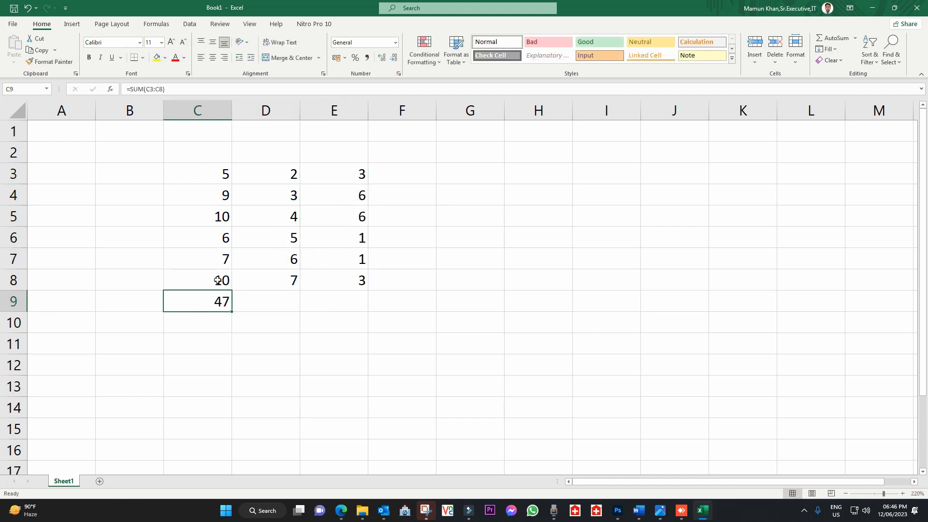
# - Enter the multiplication formula =C3*D3 in F3 and fill it down to F8
pyautogui.click(394, 173)
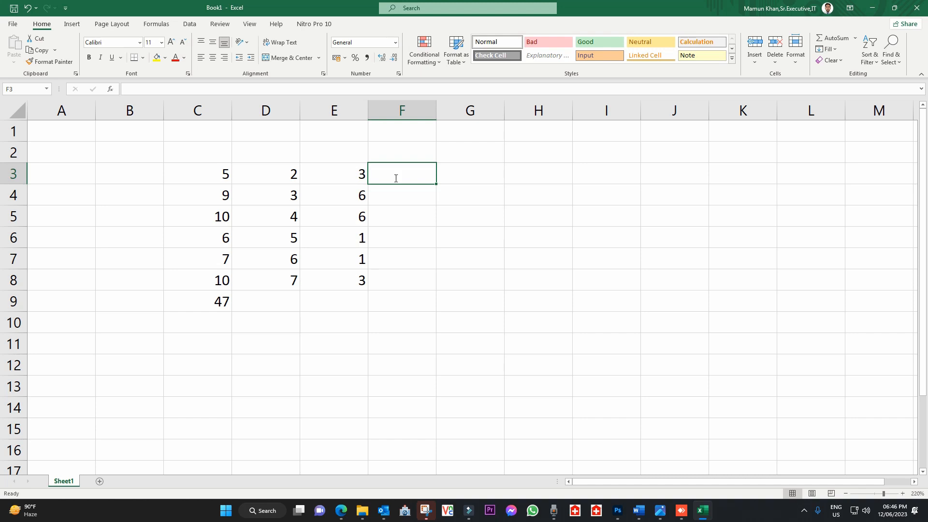
pyautogui.write('=')
pyautogui.click(221, 174)
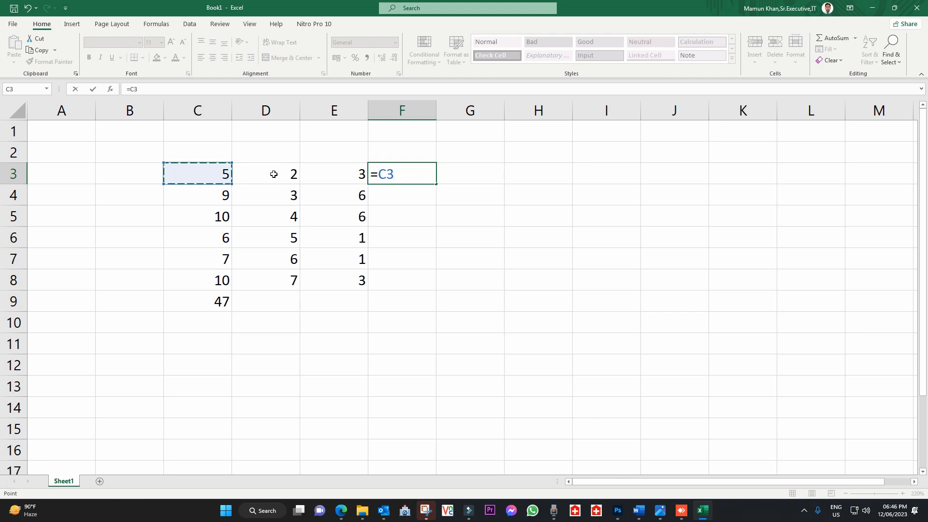
pyautogui.write('*')
pyautogui.click(281, 178)
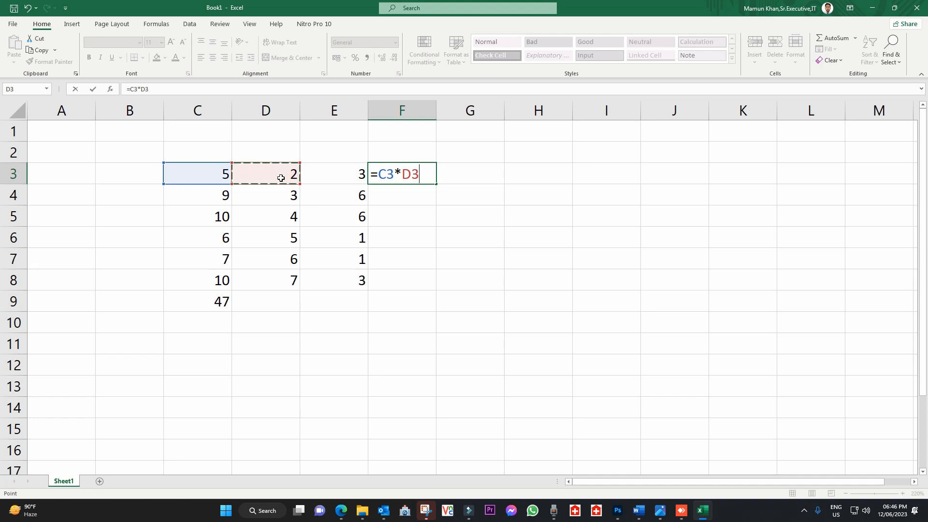
pyautogui.press('Return')
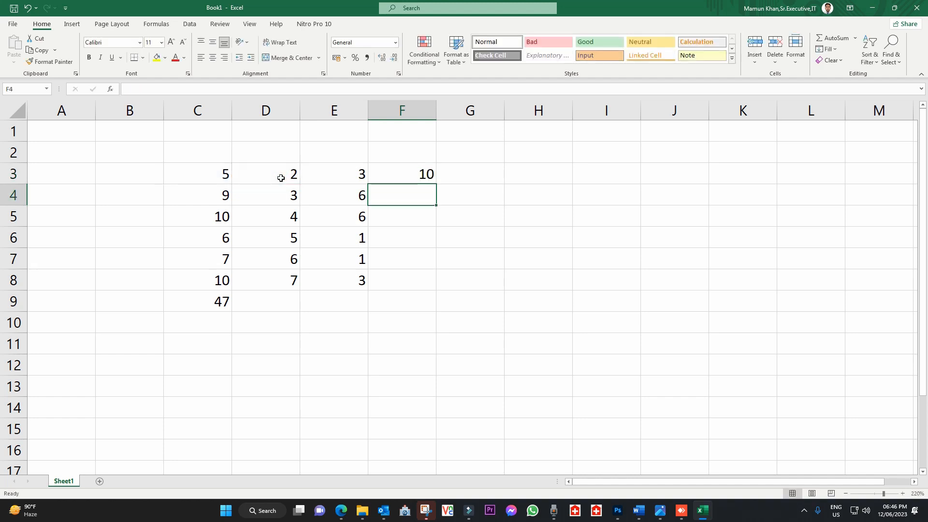
pyautogui.click(400, 174)
pyautogui.moveTo(434, 184); pyautogui.dragTo(420, 287)
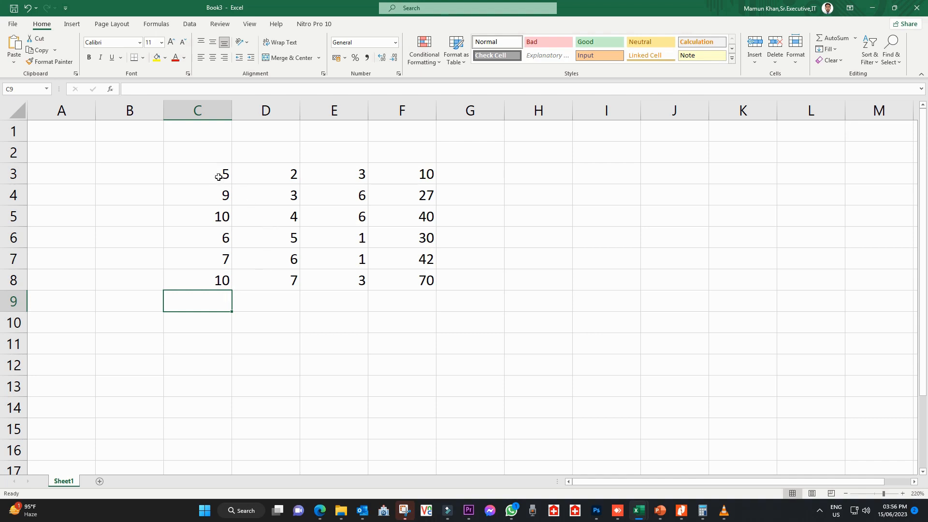
# - Total C3:C8 into C9 with AutoSum and fill the sum across to F9
pyautogui.moveTo(216, 174); pyautogui.dragTo(214, 274)
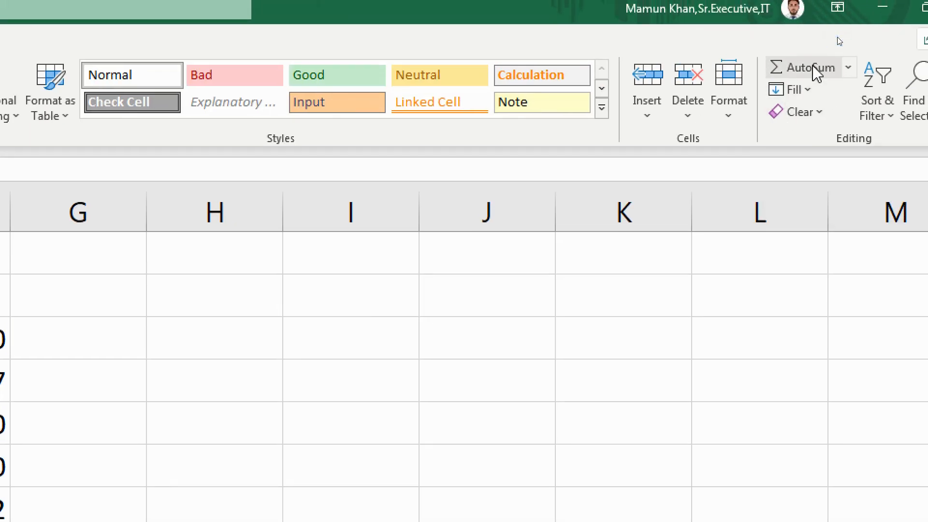
pyautogui.click(816, 73)
pyautogui.click(238, 318)
pyautogui.click(220, 303)
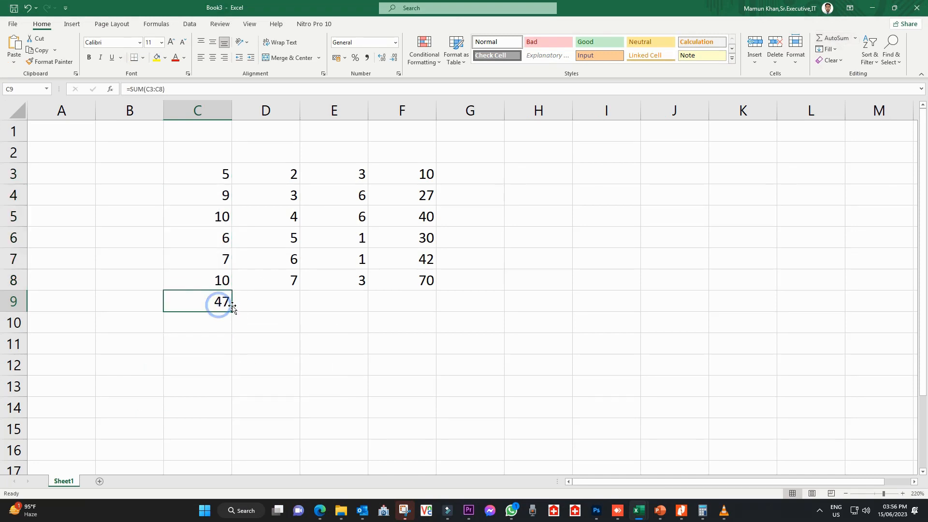
pyautogui.moveTo(232, 311); pyautogui.dragTo(423, 309)
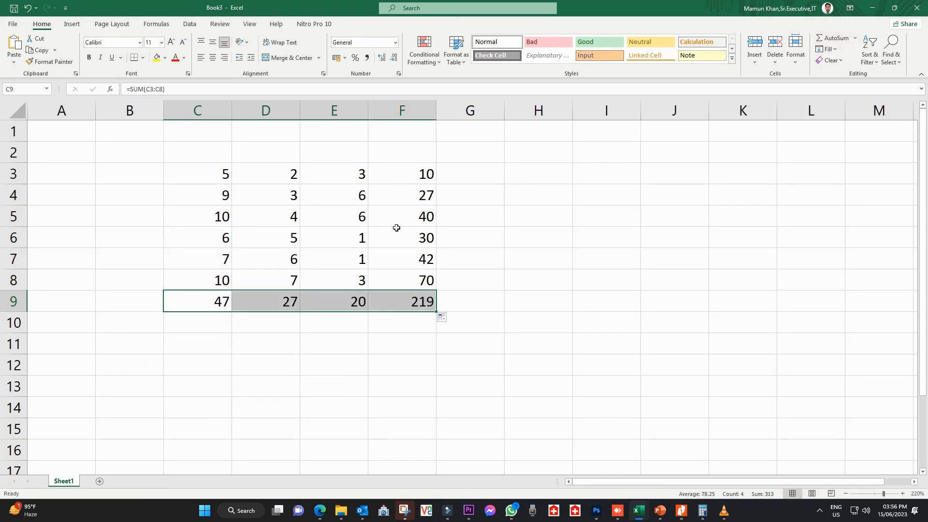
# - Enter the division formula =C9/6 in C10 and fill it across to F10
pyautogui.click(205, 321)
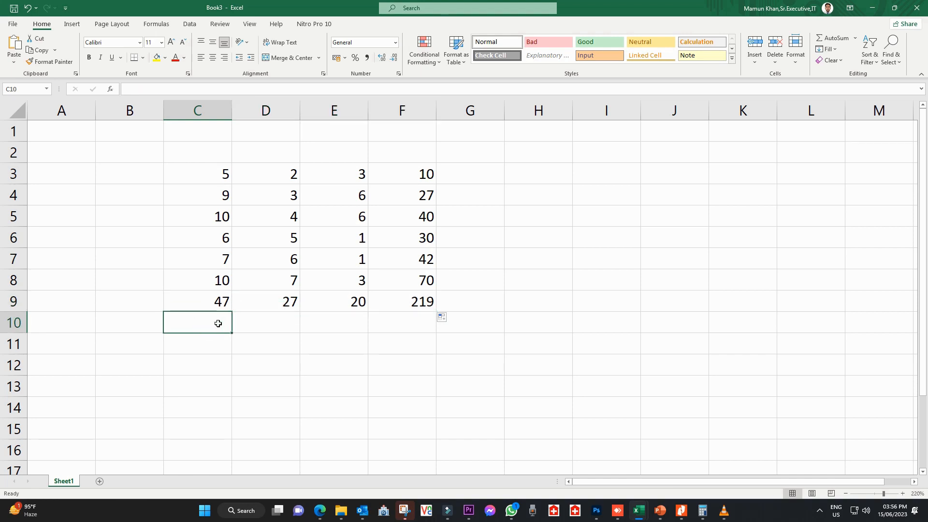
pyautogui.write('=')
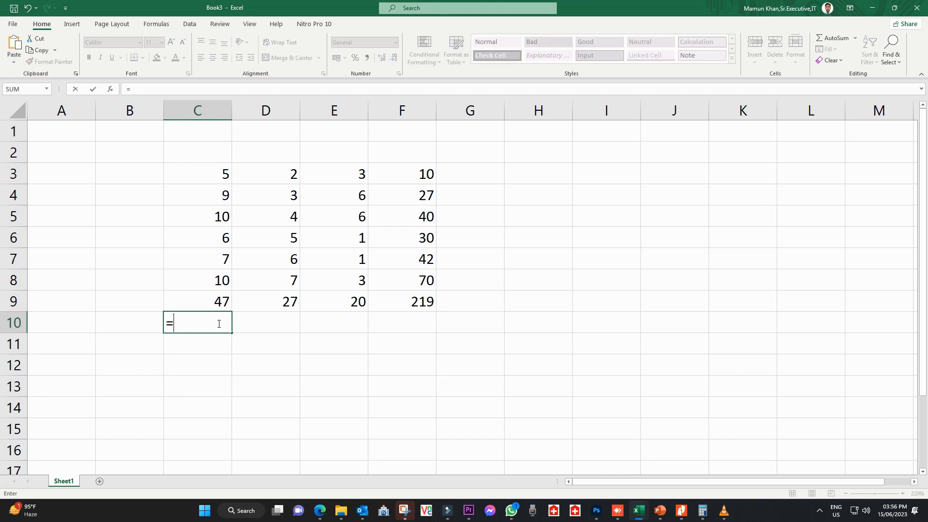
pyautogui.click(221, 303)
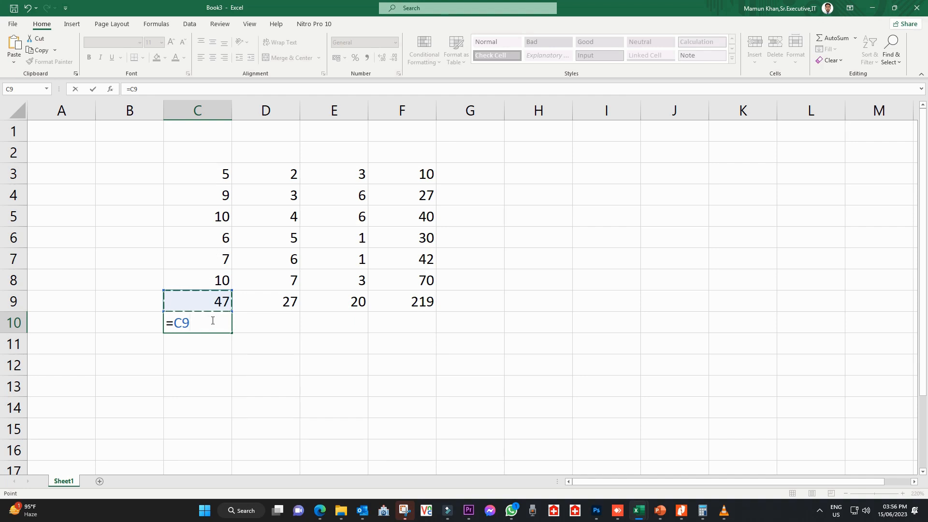
pyautogui.write('/6')
pyautogui.press('Return')
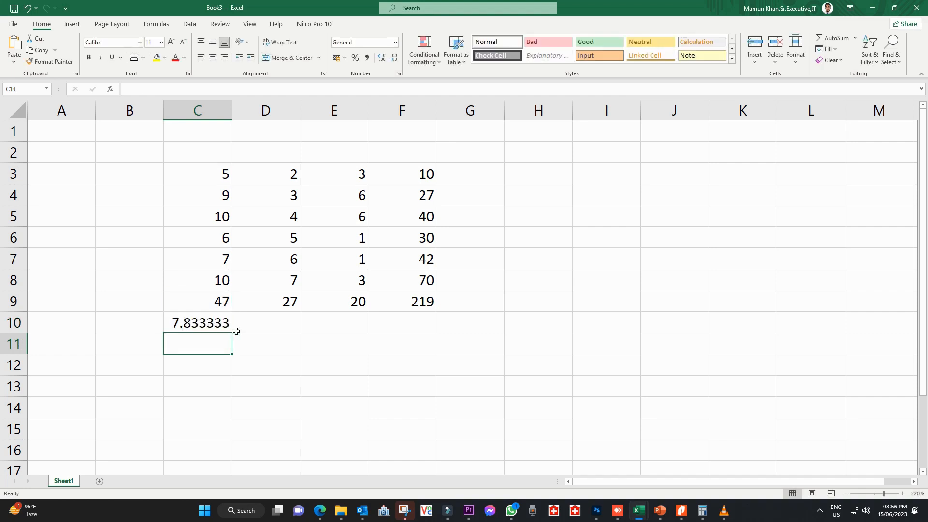
pyautogui.click(230, 328)
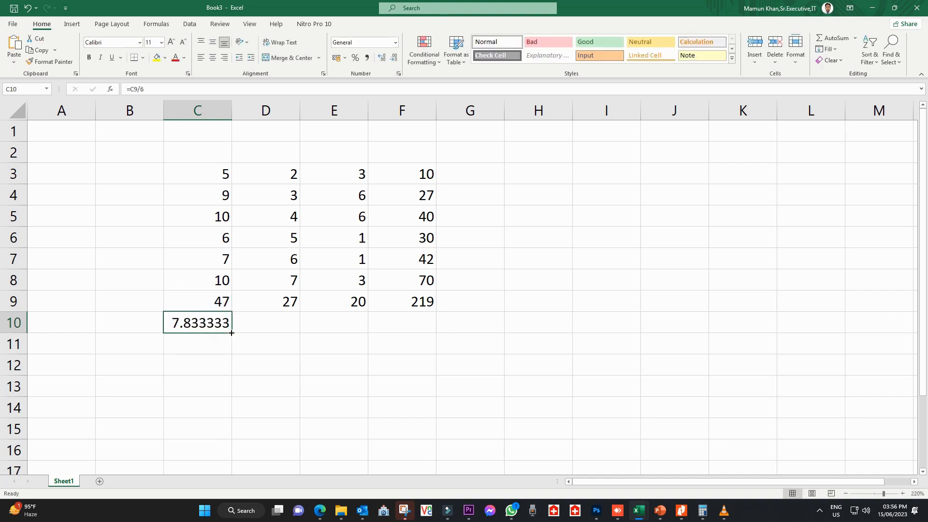
pyautogui.moveTo(231, 332); pyautogui.dragTo(415, 335)
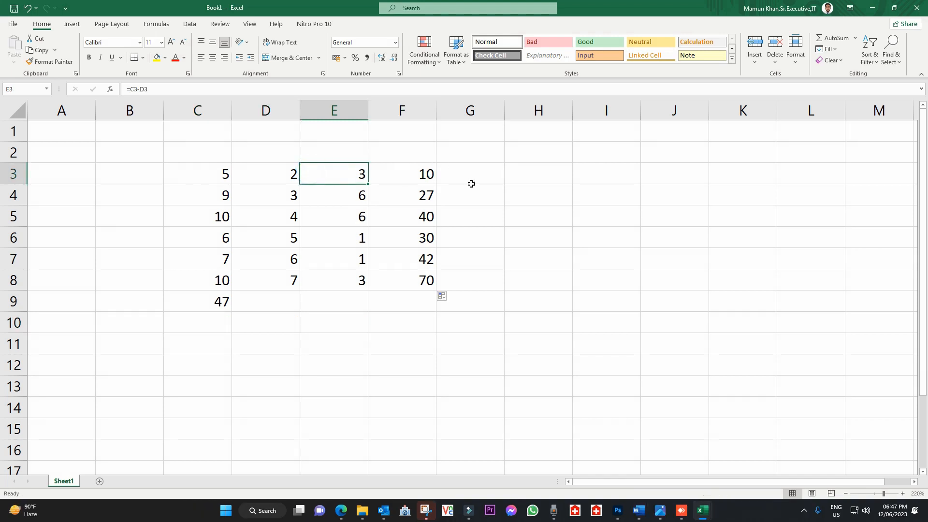
# - Enter the number 0178522, with its leading zero, in G3
pyautogui.click(471, 171)
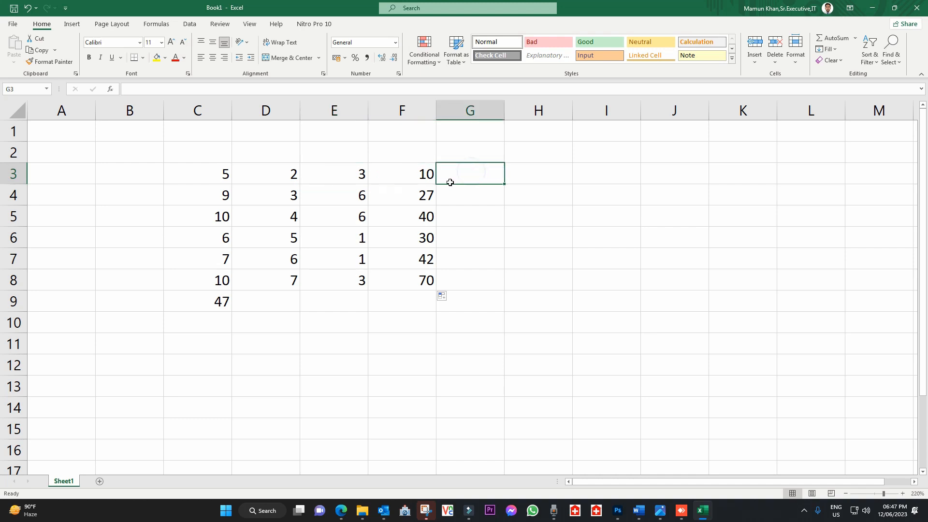
pyautogui.click(417, 173)
pyautogui.click(471, 168)
pyautogui.write('017852')
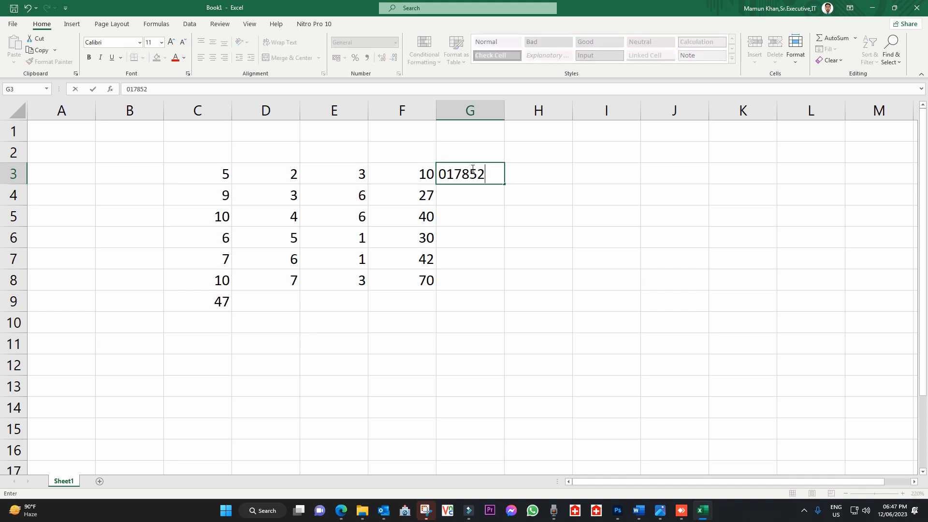
pyautogui.write('2')
pyautogui.press('Return')
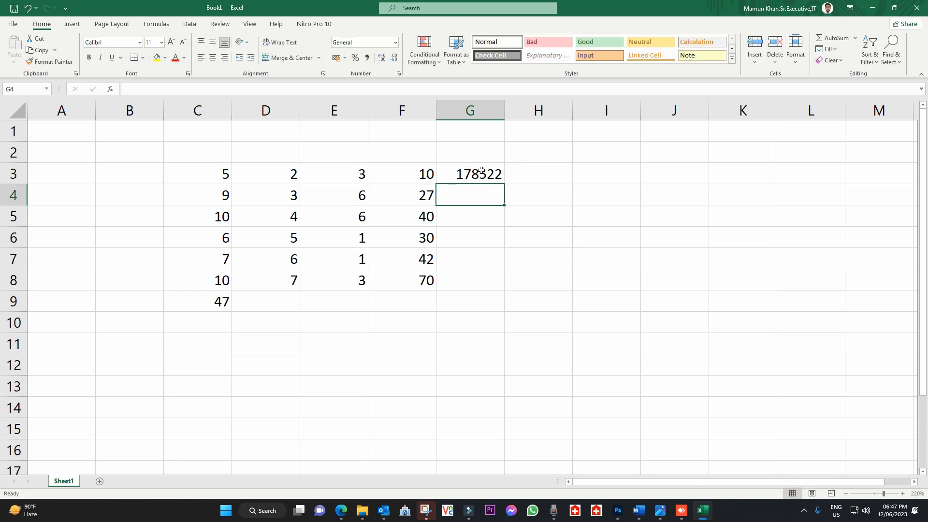
# - Change the number format of cell G3 to the Text category
pyautogui.click(481, 171)
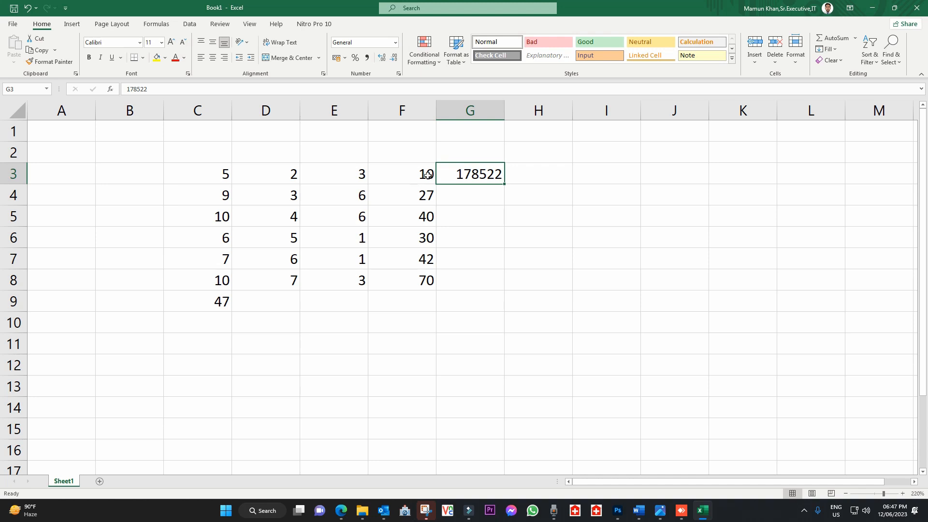
pyautogui.rightClick(478, 176)
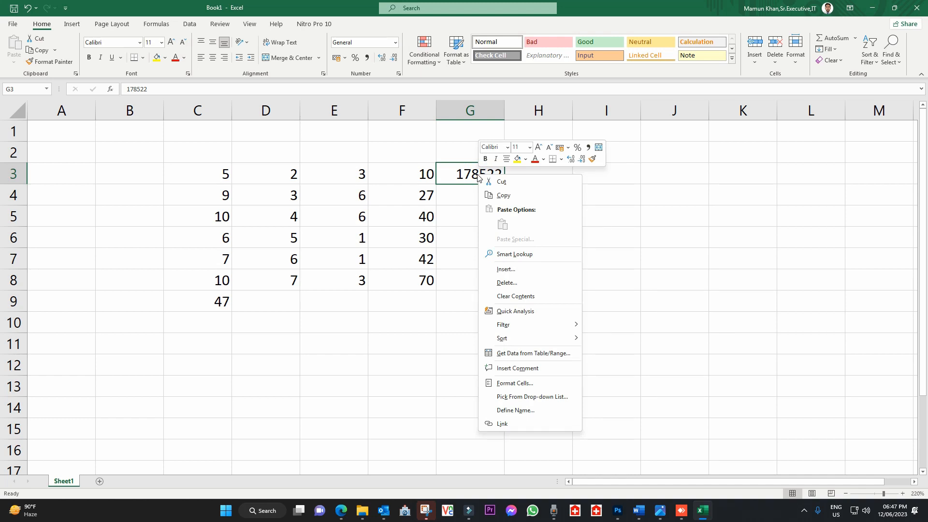
pyautogui.rightClick(467, 171)
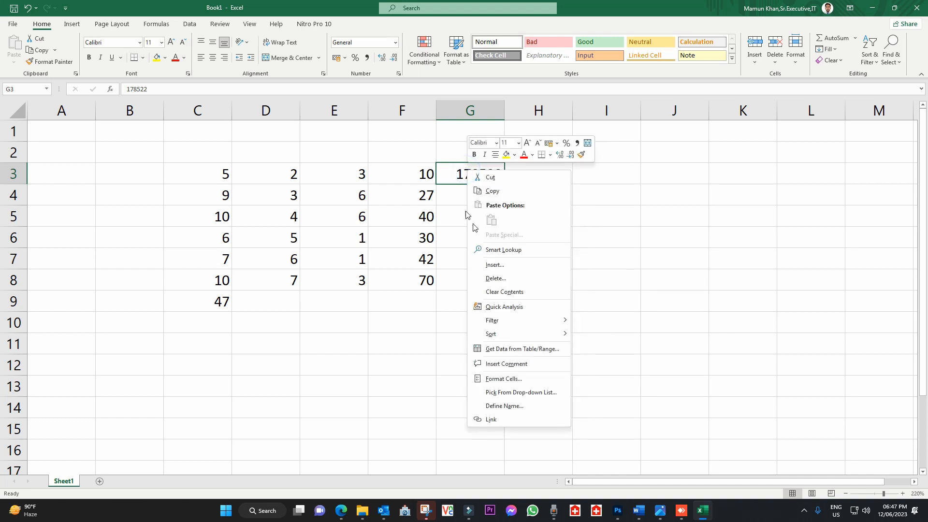
pyautogui.click(508, 380)
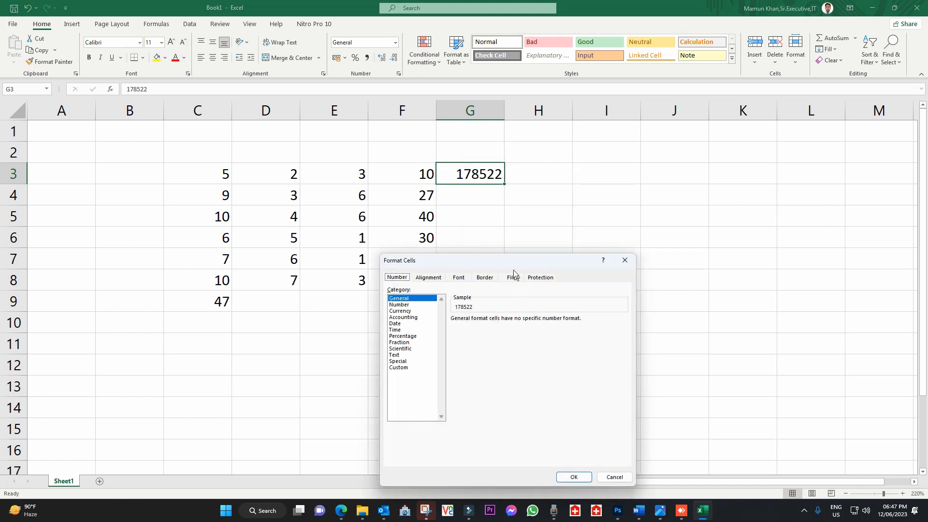
pyautogui.moveTo(512, 262); pyautogui.dragTo(577, 206)
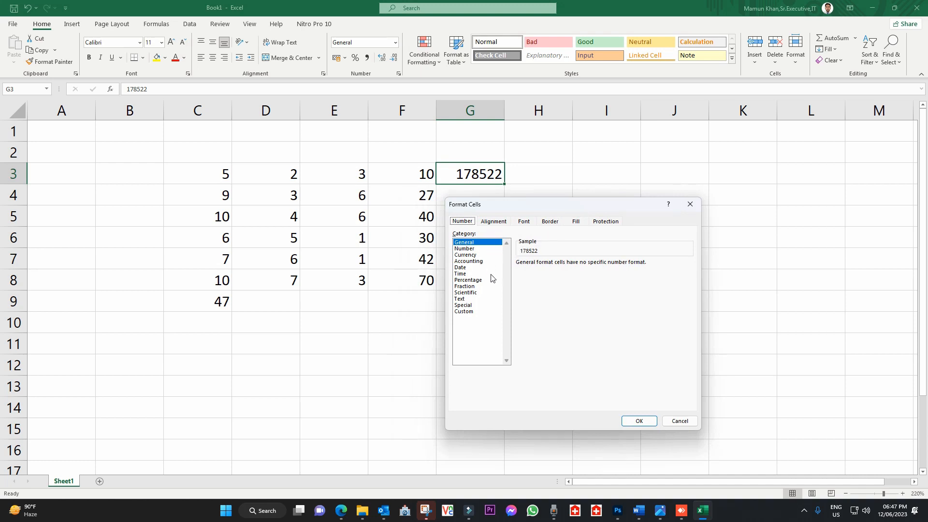
pyautogui.click(463, 300)
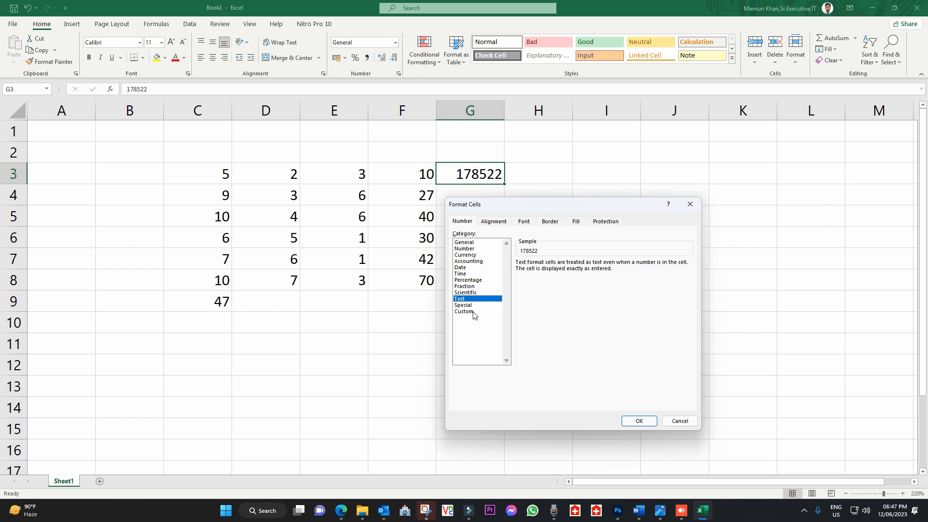
pyautogui.click(642, 419)
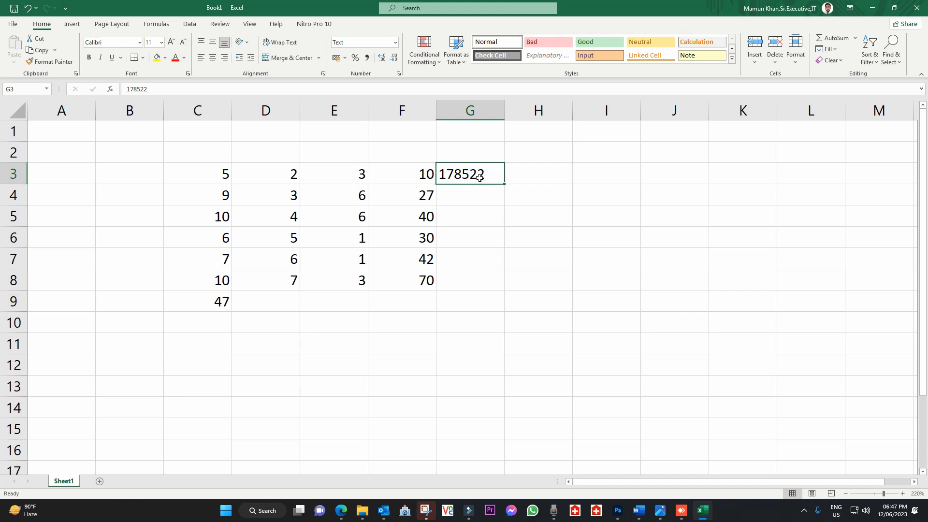
# - Enter 017876525 in the text-formatted cell G3
pyautogui.write('017')
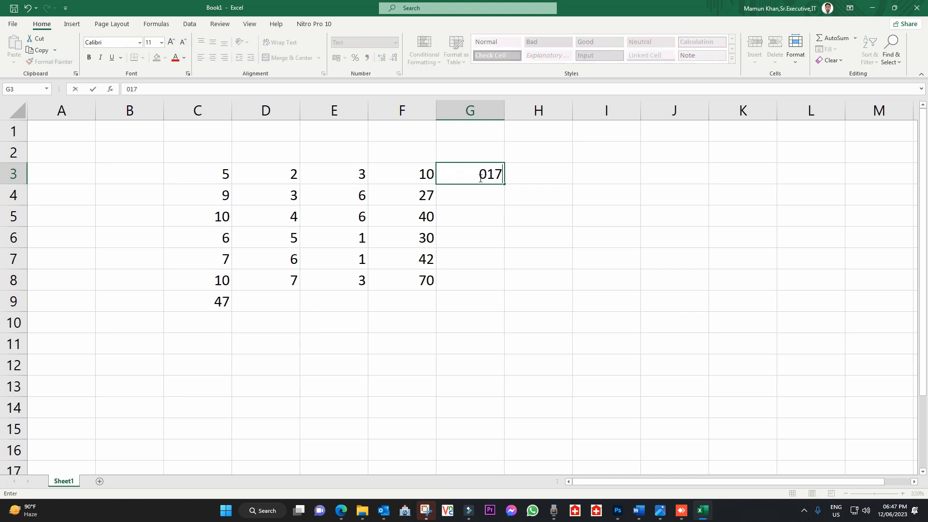
pyautogui.write('876525')
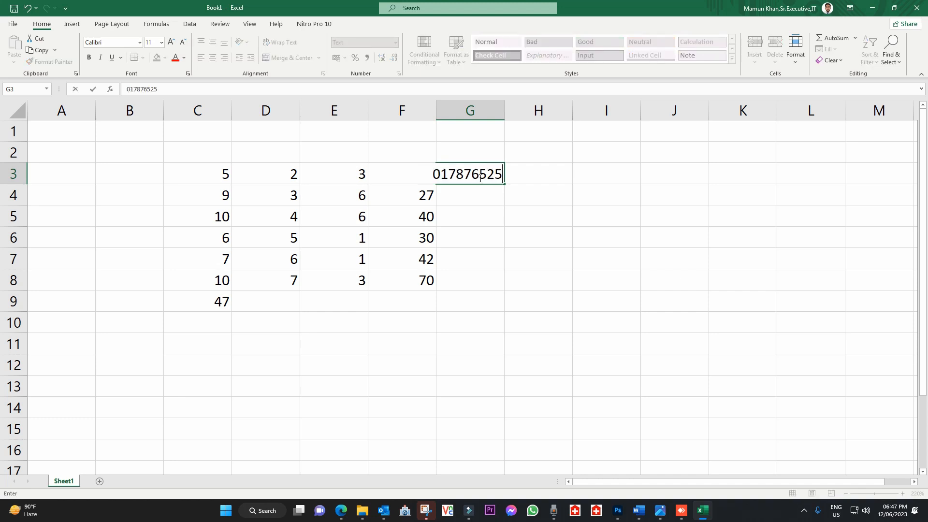
pyautogui.press('Return')
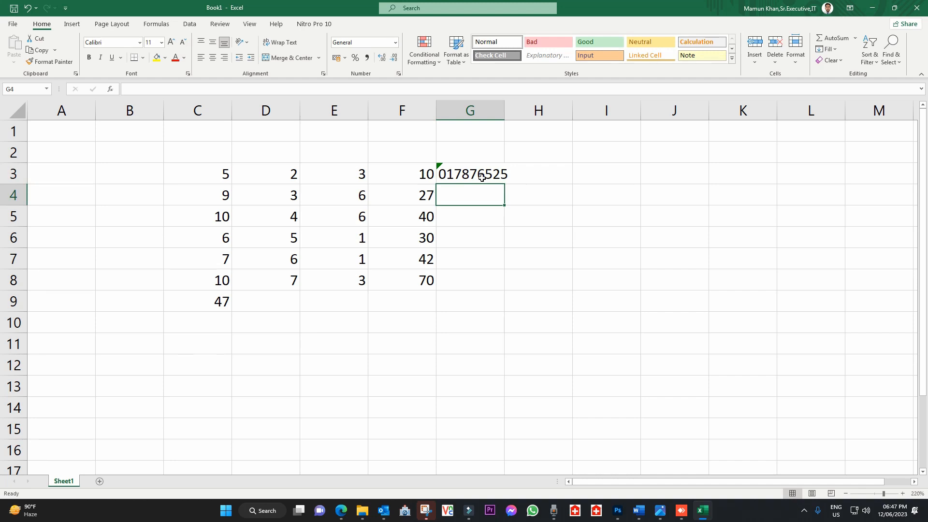
pyautogui.click(479, 177)
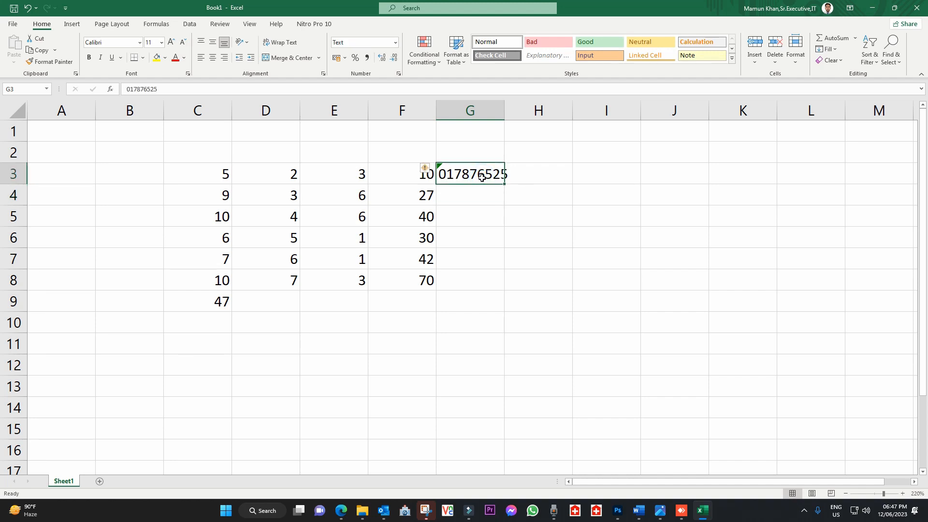
# - Enter the date 12/06/2023 in B3 and fill the date series down to B8
pyautogui.moveTo(436, 174); pyautogui.dragTo(150, 175)
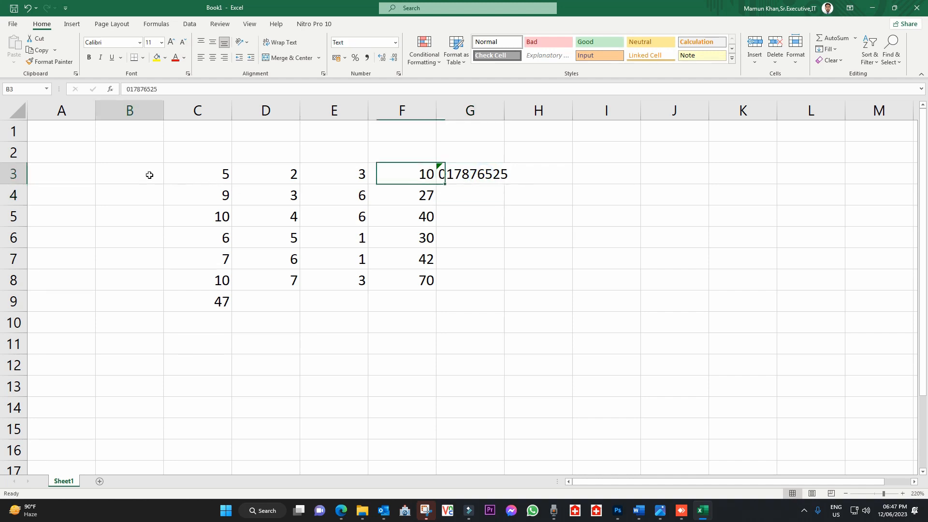
pyautogui.click(149, 174)
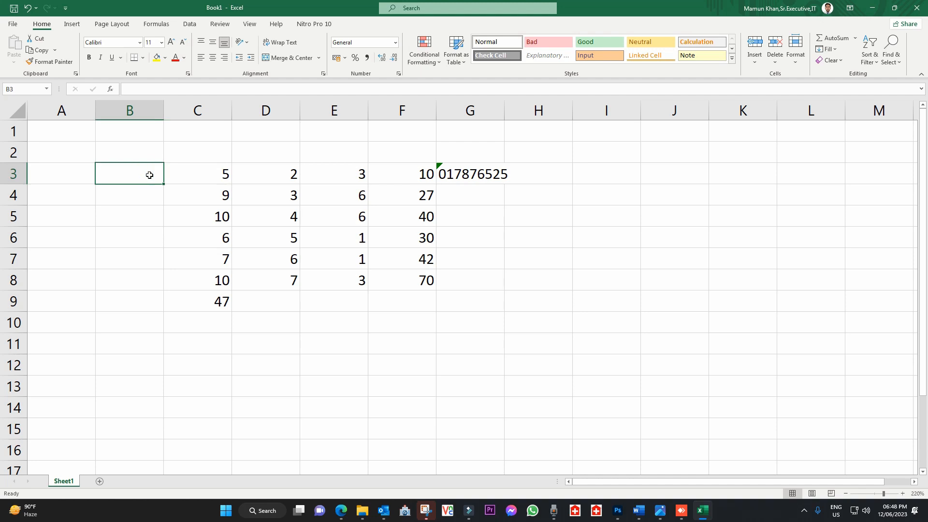
pyautogui.write('12')
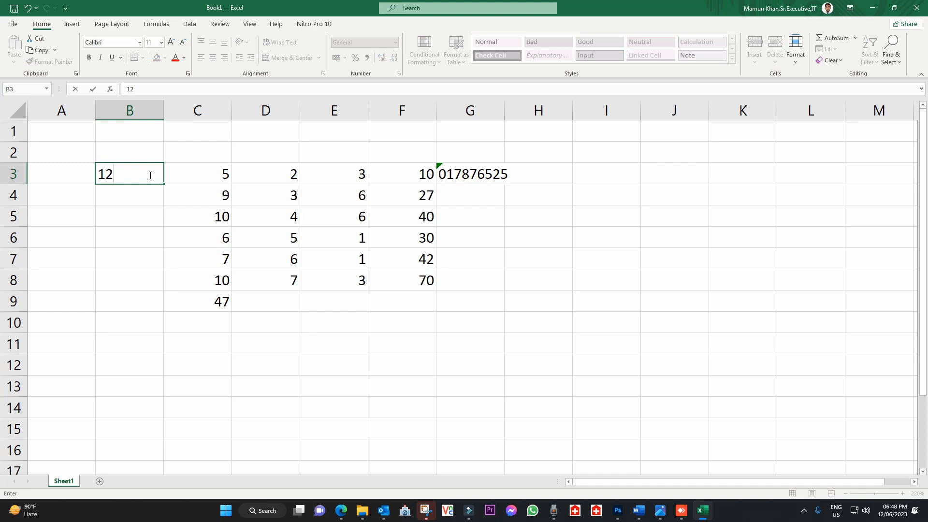
pyautogui.write('/06/2023')
pyautogui.press('Return')
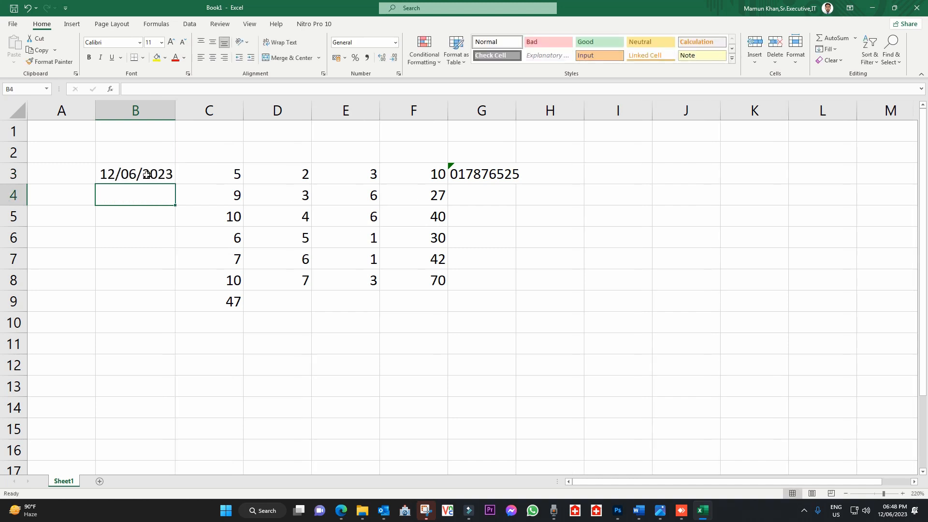
pyautogui.click(147, 175)
pyautogui.moveTo(176, 184); pyautogui.dragTo(182, 289)
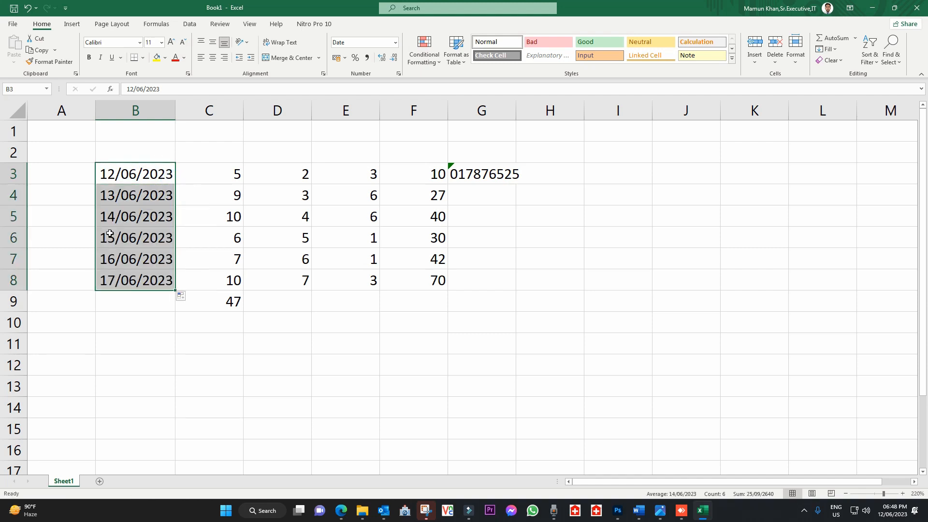
# - Enter 01 in the date-formatted cell B3 and 02 in B4
pyautogui.click(137, 224)
pyautogui.click(158, 170)
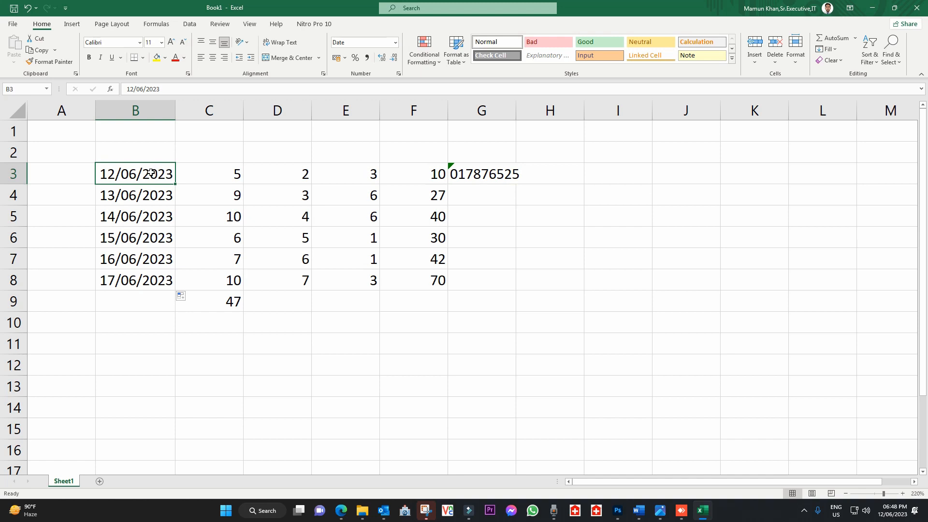
pyautogui.write('01')
pyautogui.press('Return')
pyautogui.write('03')
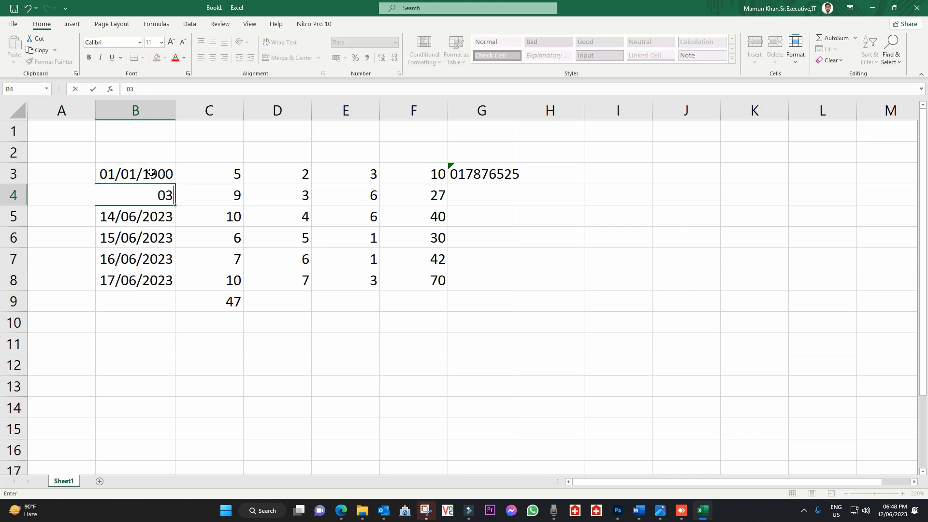
pyautogui.press('BackSpace')
pyautogui.write('2')
pyautogui.press('Return')
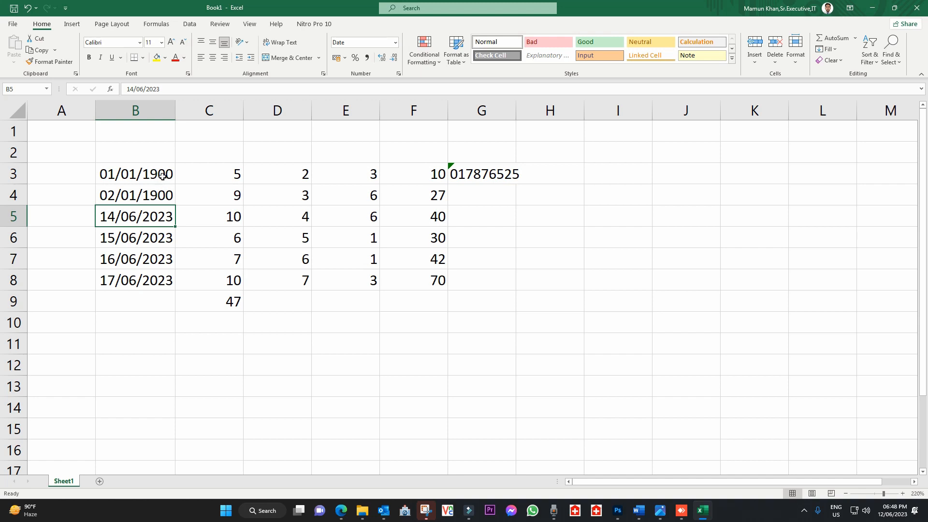
# - Change the number format of cell B3 to the General category
pyautogui.click(162, 176)
pyautogui.rightClick(161, 179)
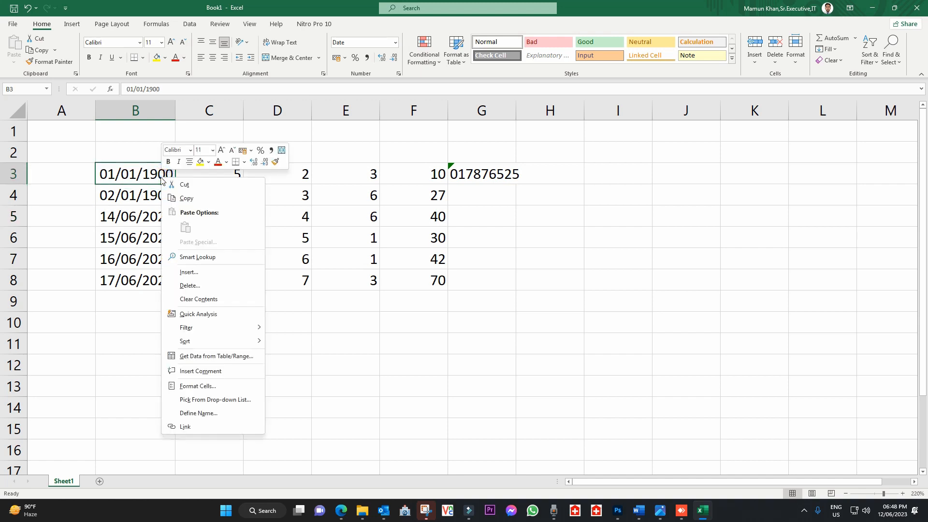
pyautogui.click(201, 389)
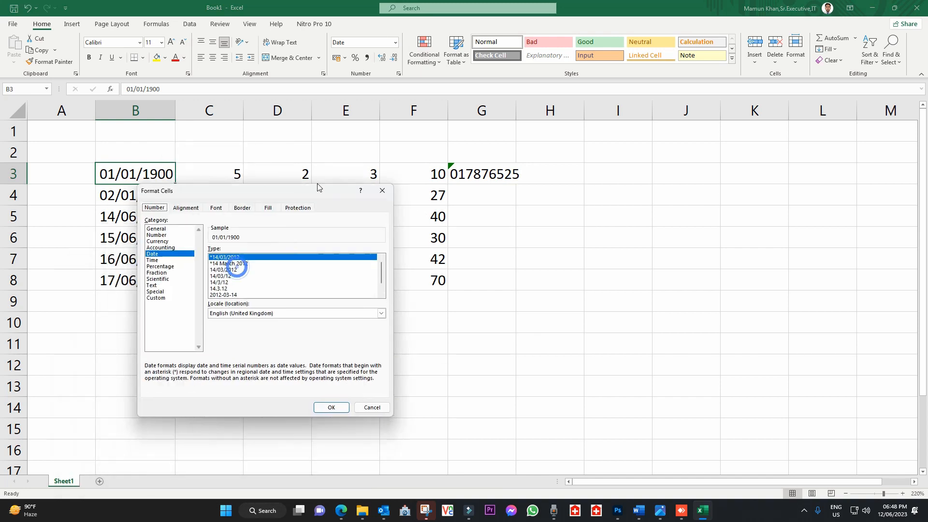
pyautogui.moveTo(317, 183); pyautogui.dragTo(339, 168)
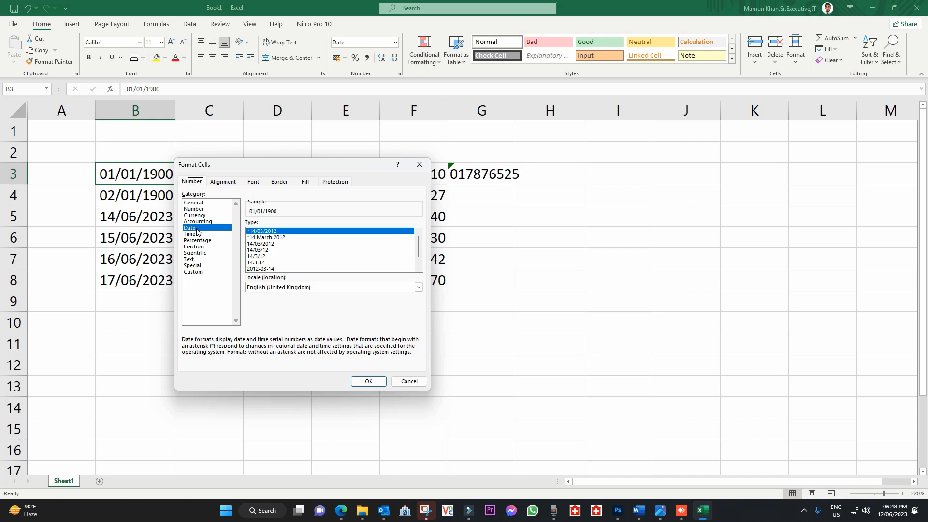
pyautogui.click(203, 202)
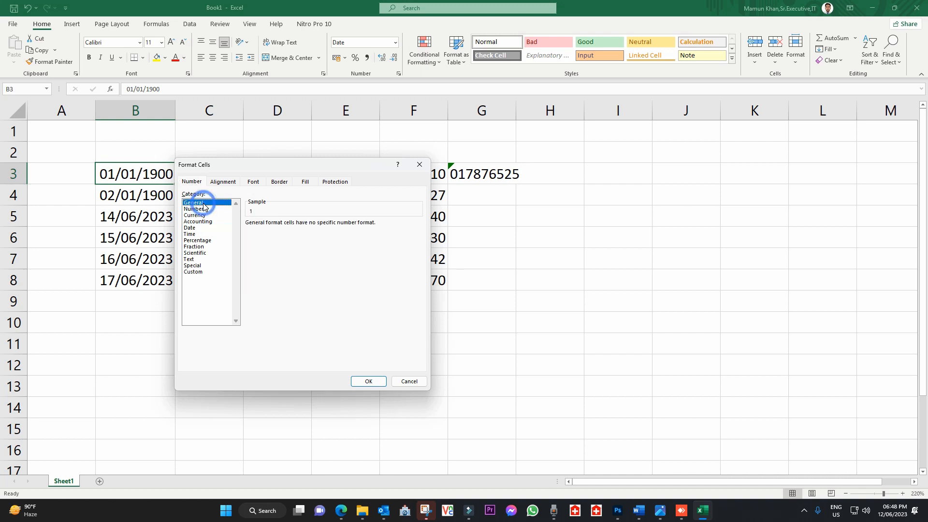
pyautogui.click(369, 381)
pyautogui.click(146, 173)
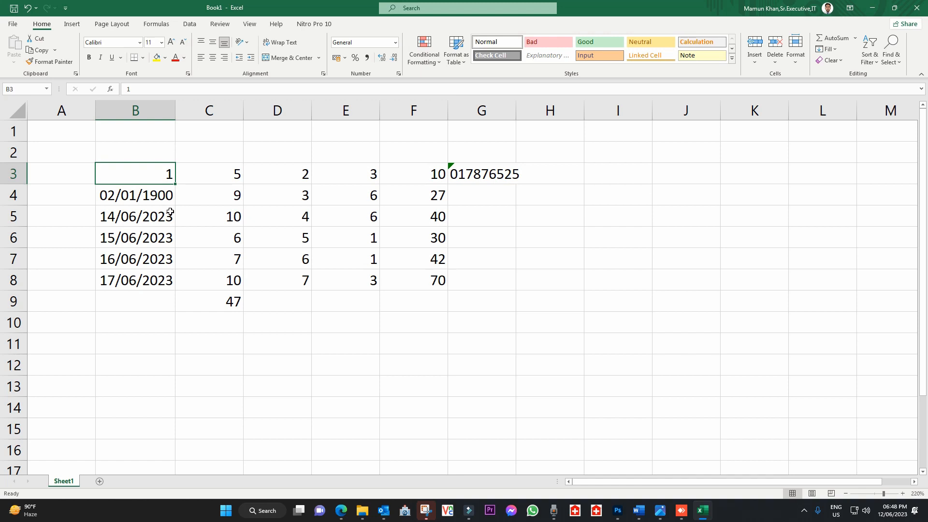
# - Copy the formatting of B3 onto B4:B8 with Format Painter
pyautogui.click(160, 171)
pyautogui.click(53, 62)
pyautogui.moveTo(126, 194); pyautogui.dragTo(134, 278)
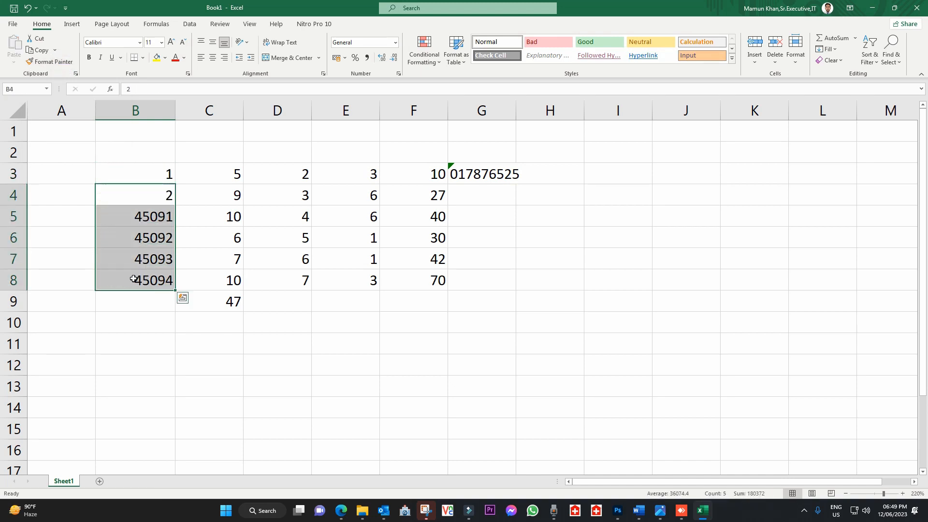
# - Enter 3 in B5, 4 in B6 and 4 in B7
pyautogui.click(164, 216)
pyautogui.write('3')
pyautogui.press('Return')
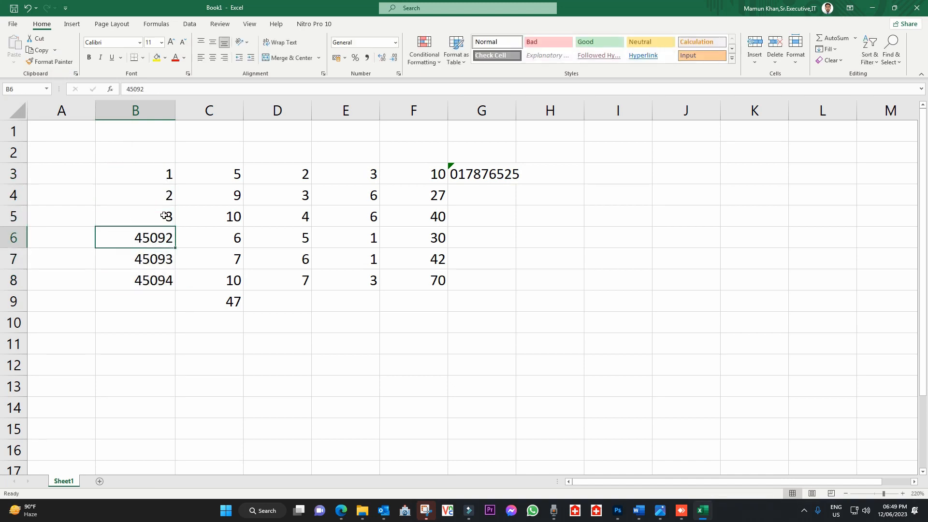
pyautogui.write('4')
pyautogui.press('Return')
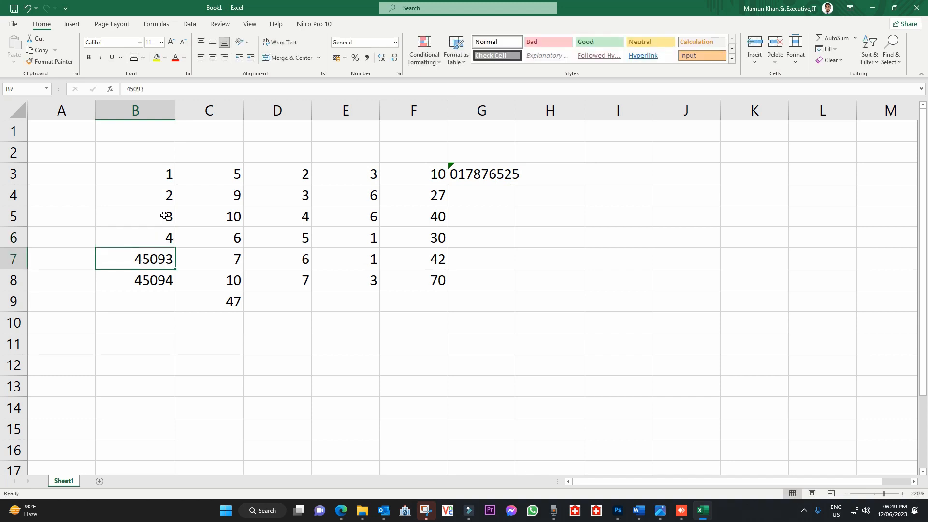
pyautogui.write('4')
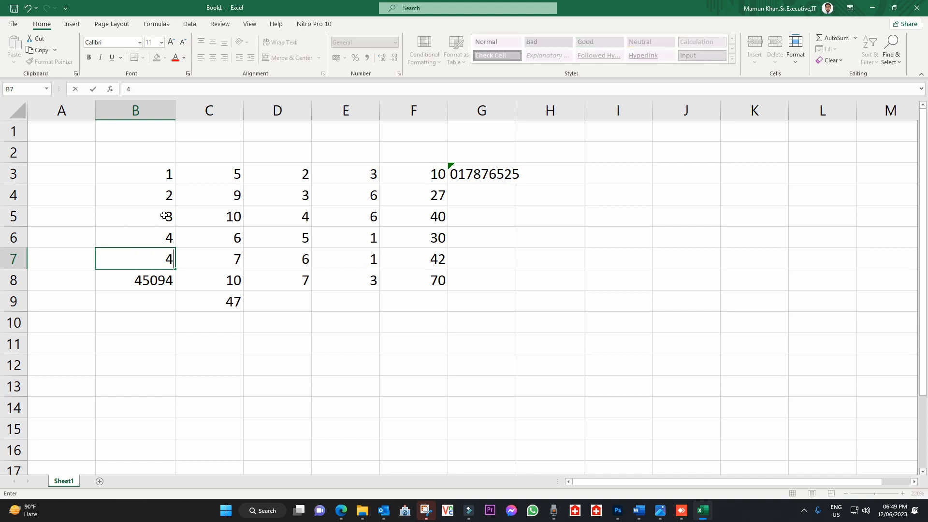
pyautogui.press('Return')
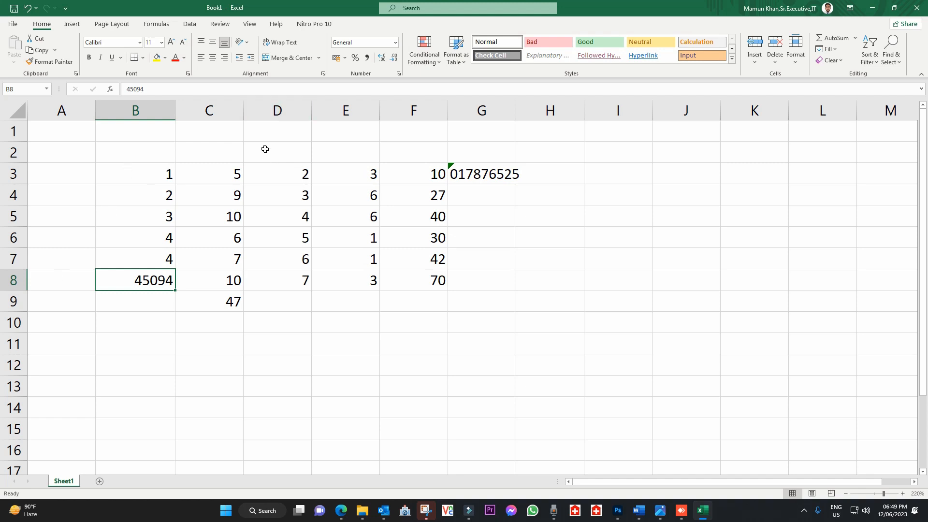
# - Insert a blank column before column D
pyautogui.click(278, 110)
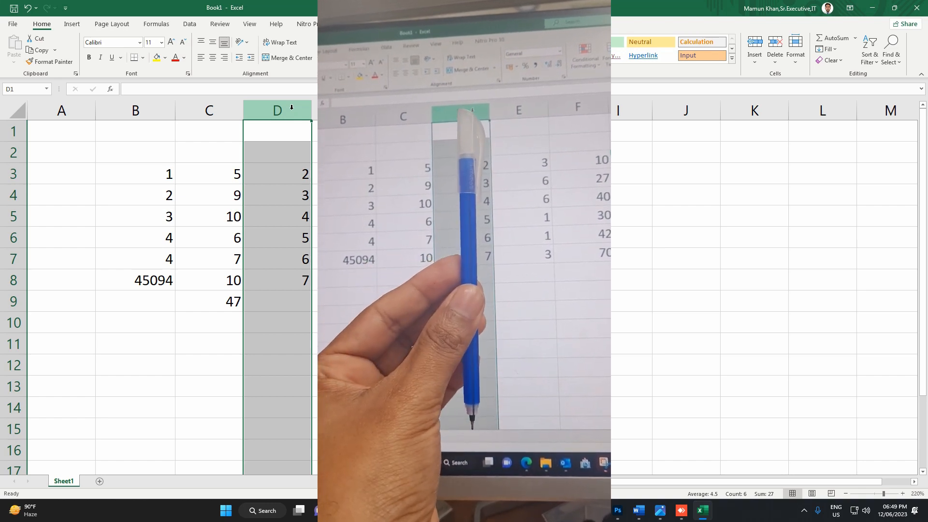
pyautogui.click(13, 216)
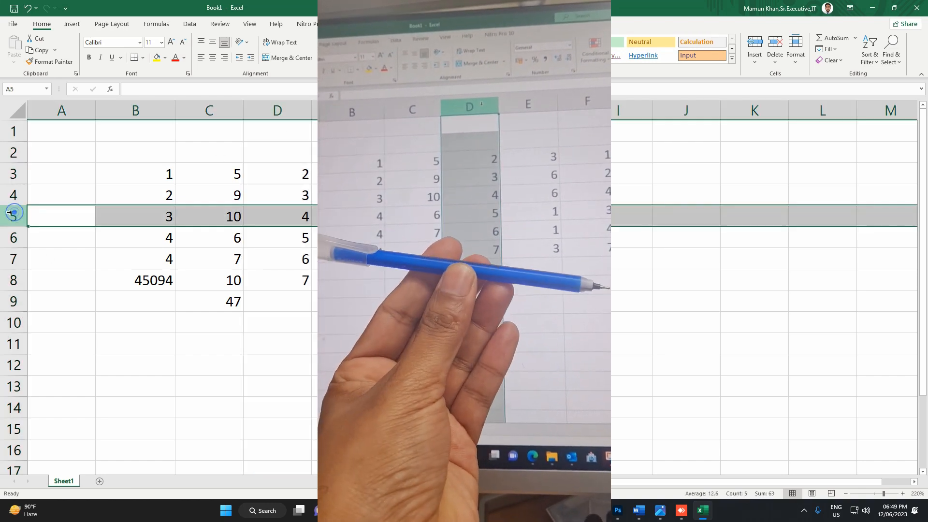
pyautogui.click(286, 111)
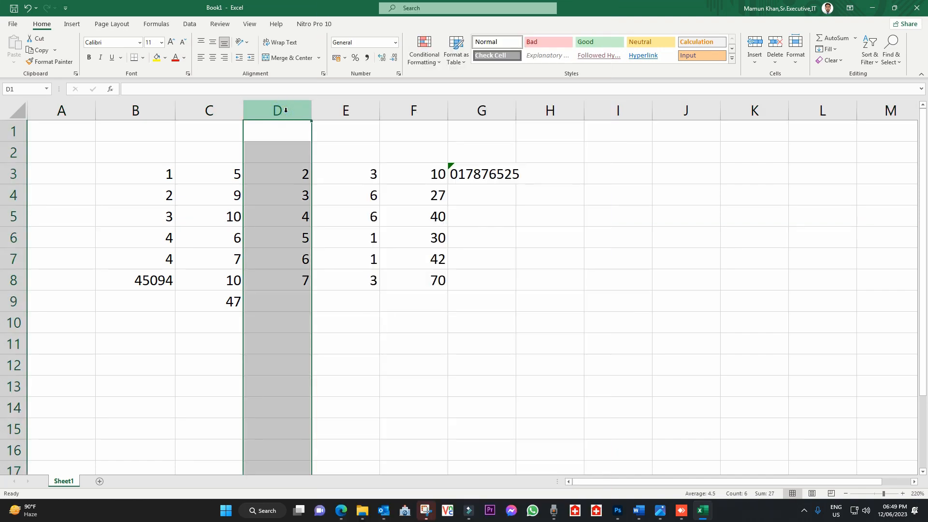
pyautogui.rightClick(288, 113)
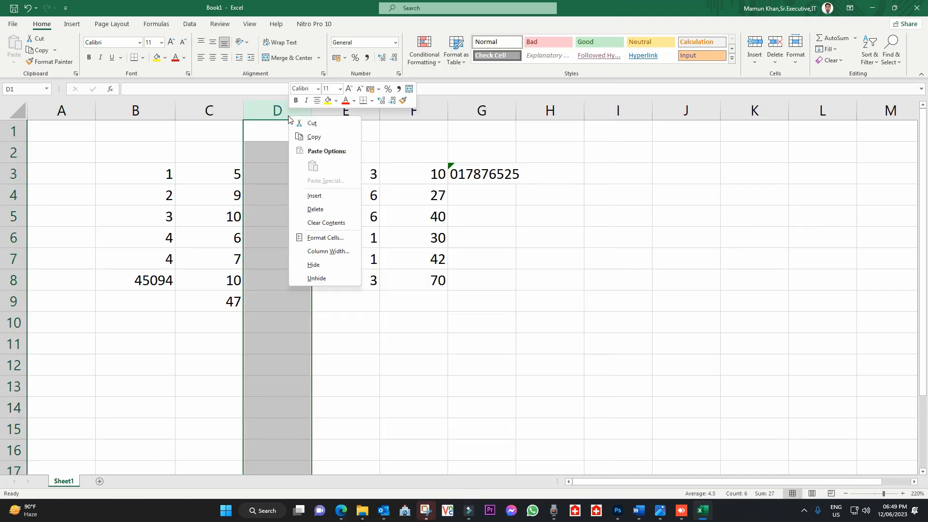
pyautogui.click(340, 199)
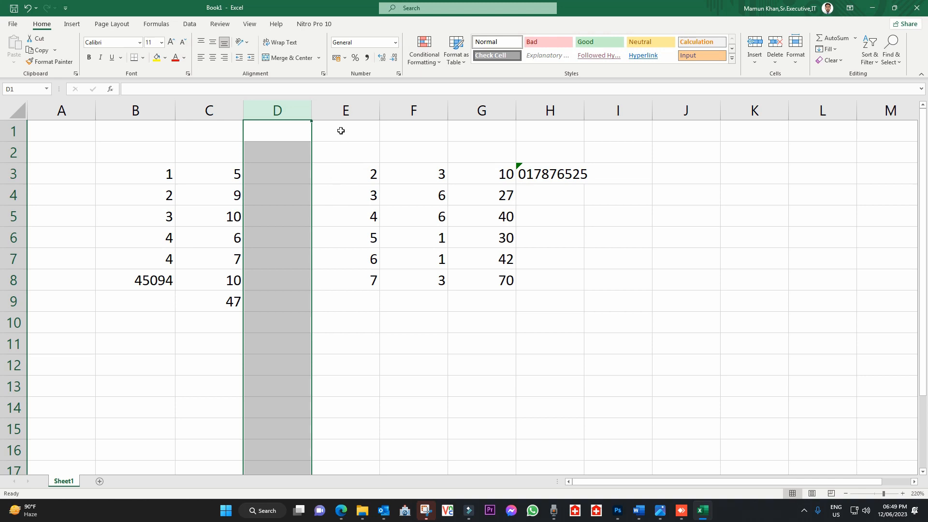
# - Insert a blank column before column F
pyautogui.click(344, 111)
pyautogui.click(402, 112)
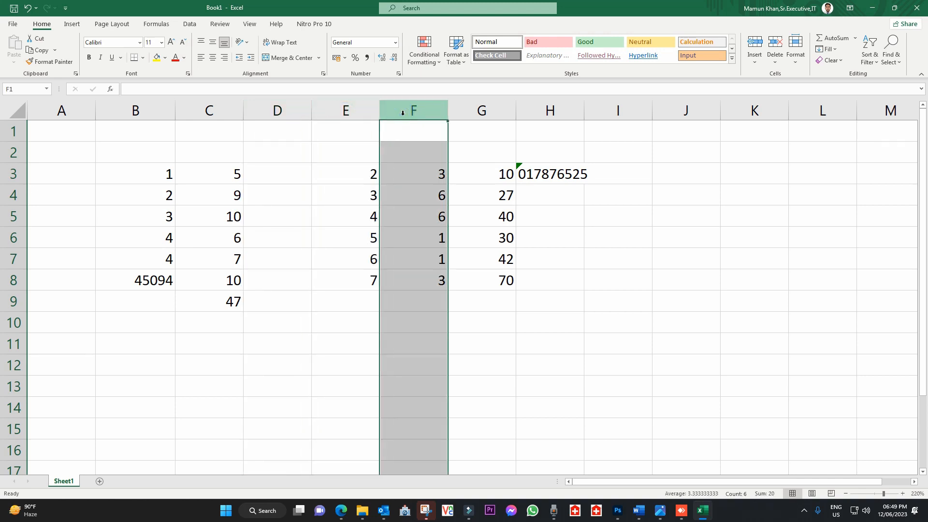
pyautogui.rightClick(404, 118)
pyautogui.click(430, 193)
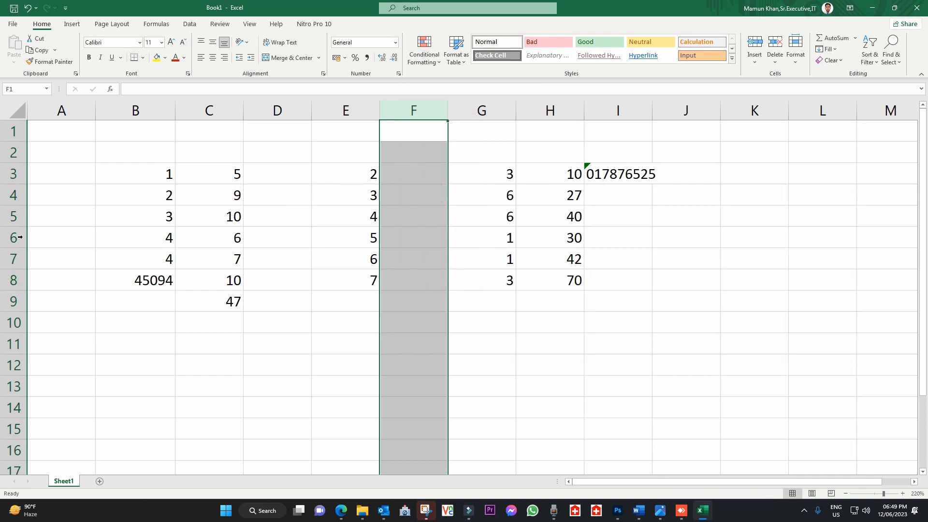
# - Insert a blank row above row 5 and another blank row above row 4
pyautogui.click(14, 215)
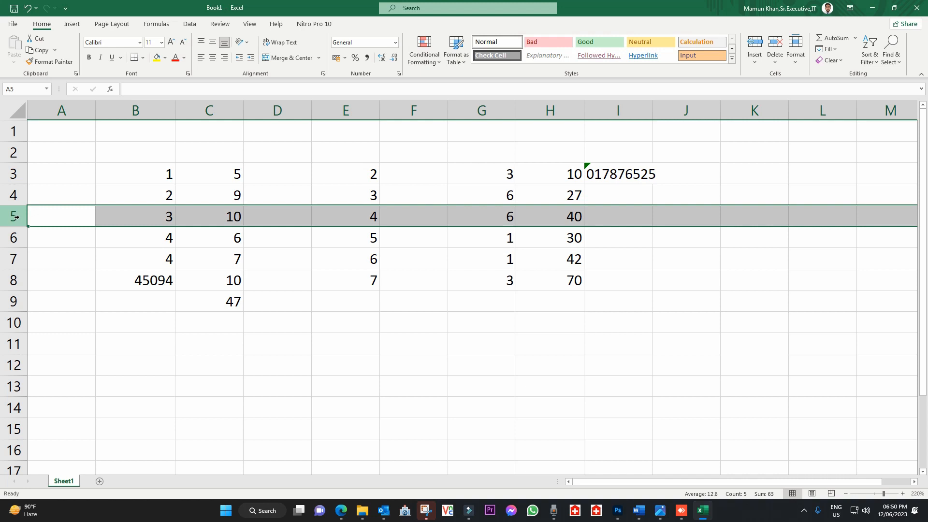
pyautogui.rightClick(15, 216)
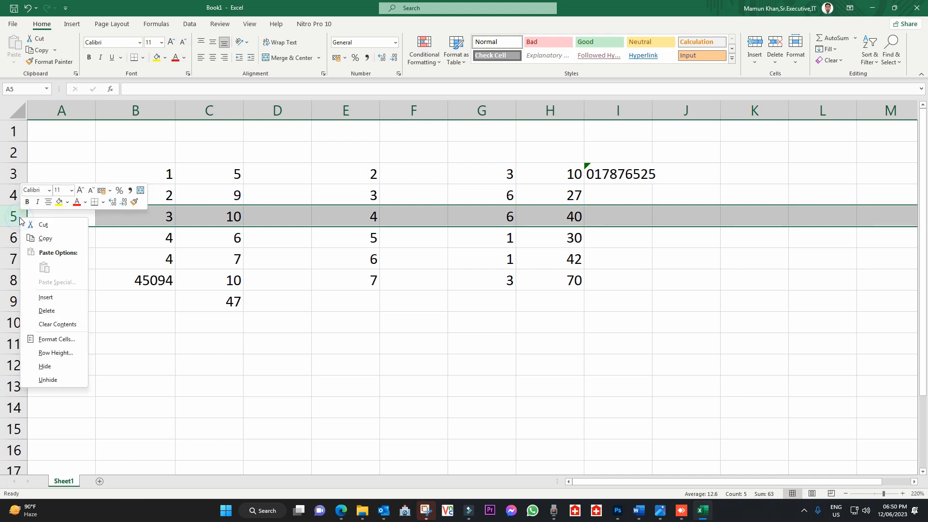
pyautogui.click(56, 297)
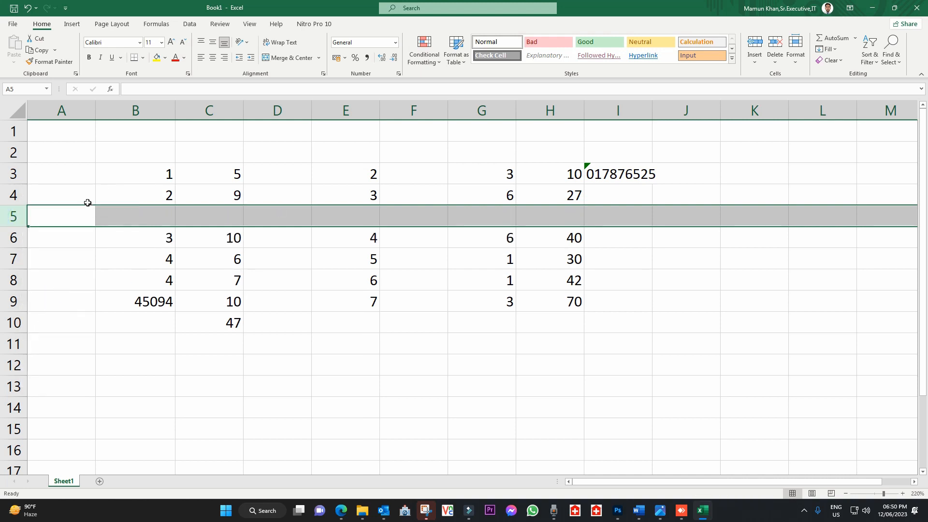
pyautogui.click(13, 195)
pyautogui.rightClick(14, 195)
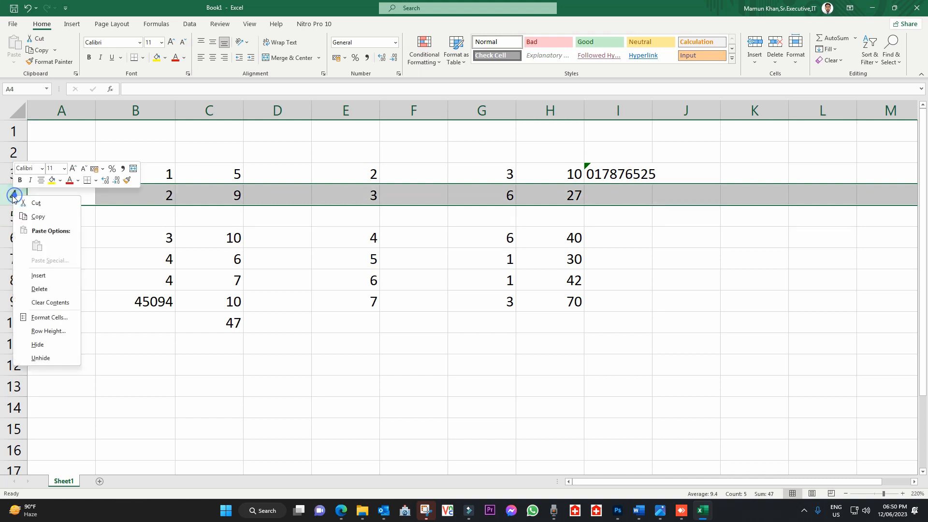
pyautogui.click(57, 277)
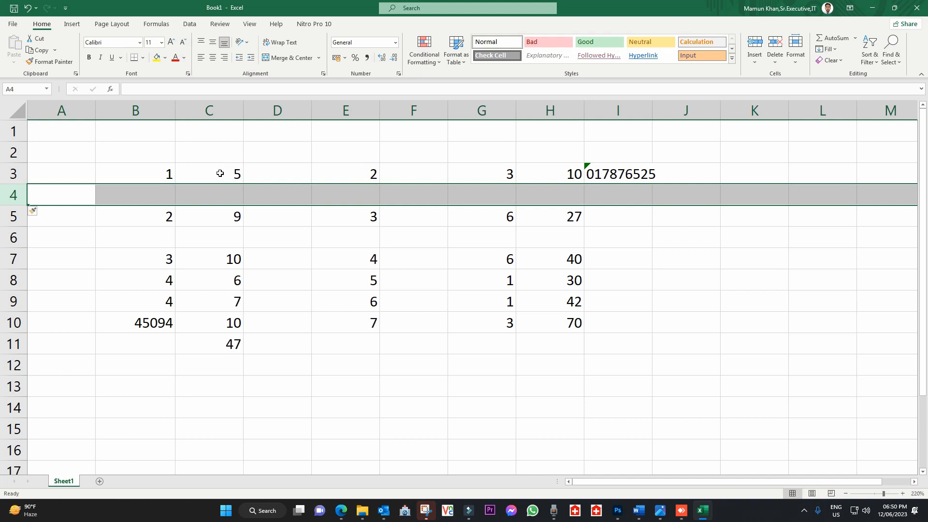
# - Clear the contents of all cells in the range A1:J12
pyautogui.click(281, 197)
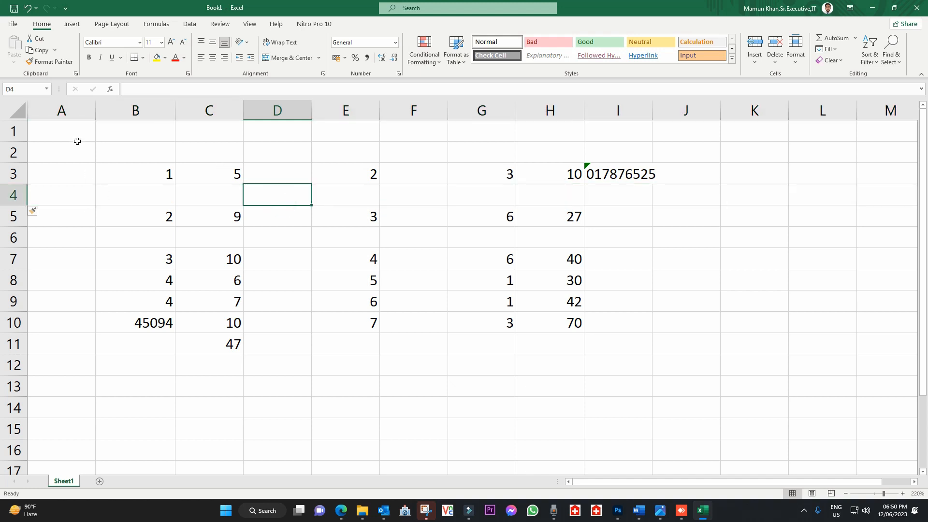
pyautogui.moveTo(78, 141)
pyautogui.mouseDown()
pyautogui.moveTo(379, 228)
pyautogui.moveTo(675, 342)
pyautogui.moveTo(681, 368)
pyautogui.mouseUp()
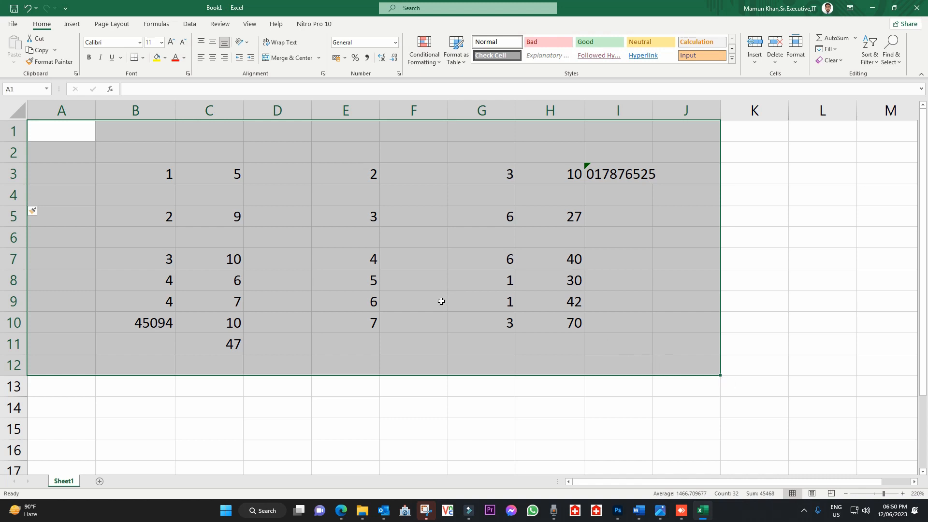
pyautogui.press('Delete')
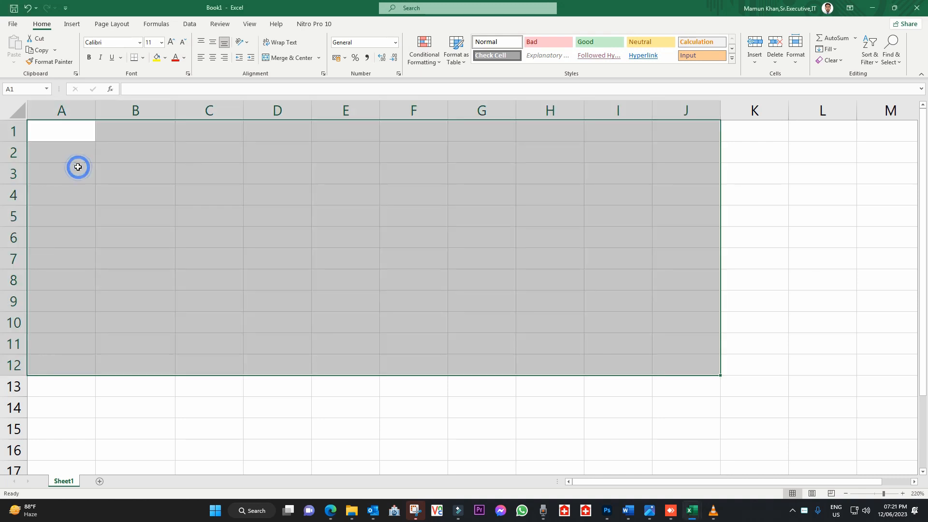
pyautogui.click(145, 174)
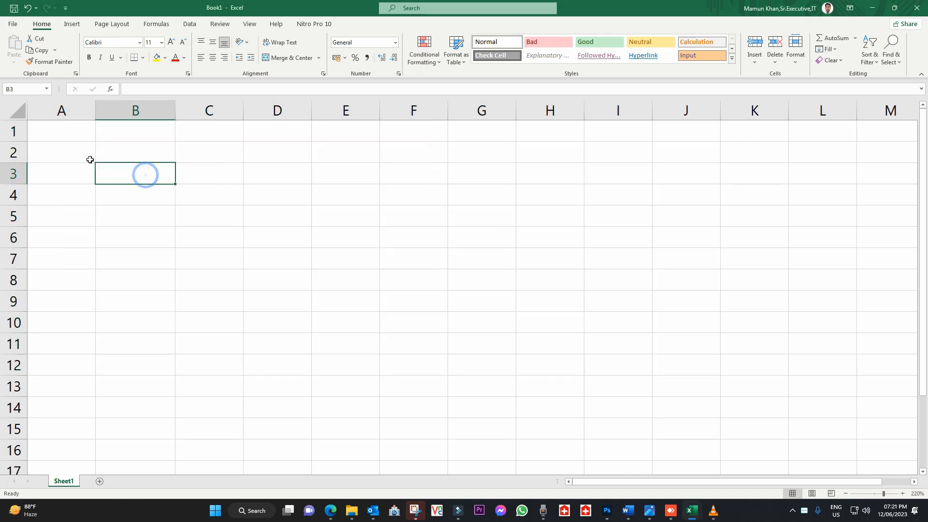
# - Enter the column headings SL, Item Name, Rate, Qty and Amount in cells A1 to E1
pyautogui.click(77, 133)
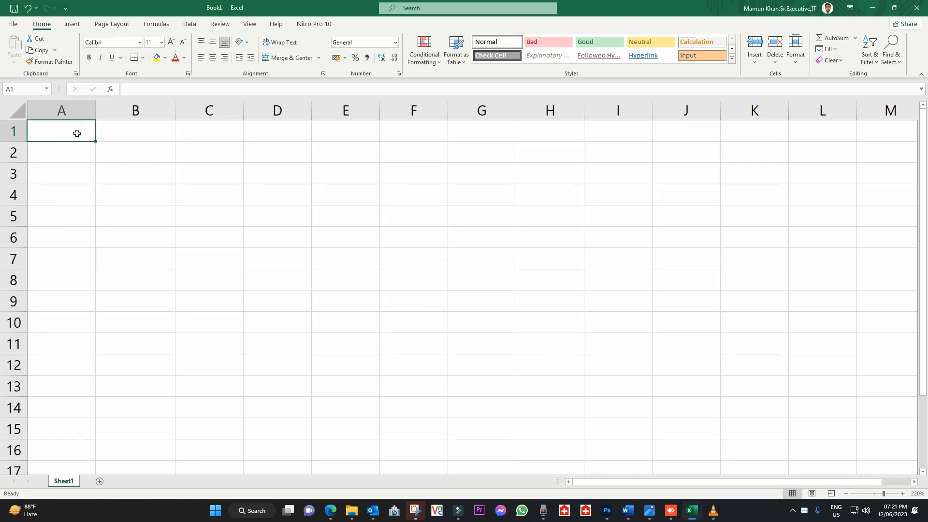
pyautogui.write('SL')
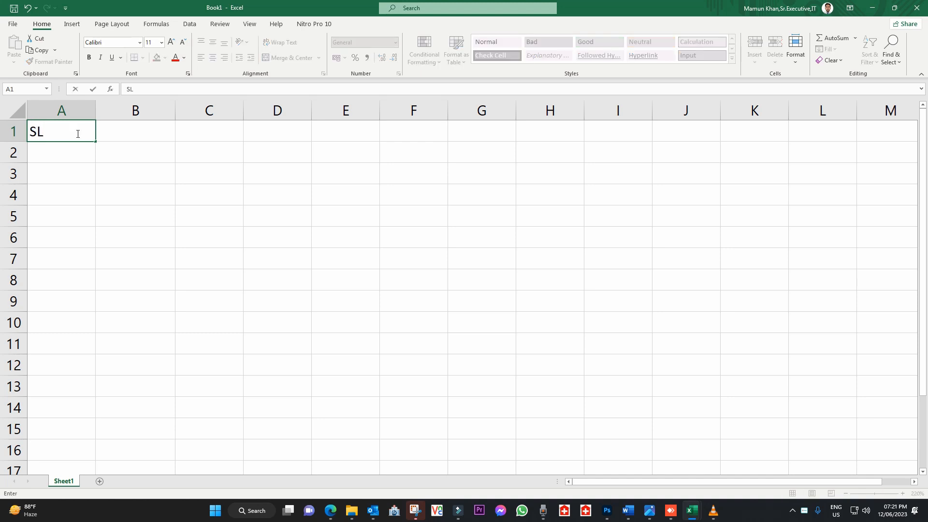
pyautogui.press('Tab')
pyautogui.write('Ite')
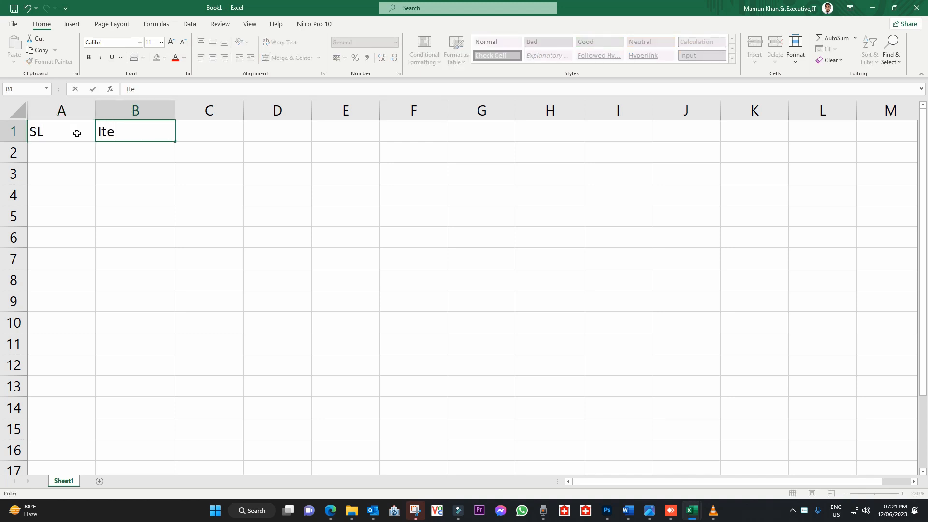
pyautogui.write('m Name')
pyautogui.press('Tab')
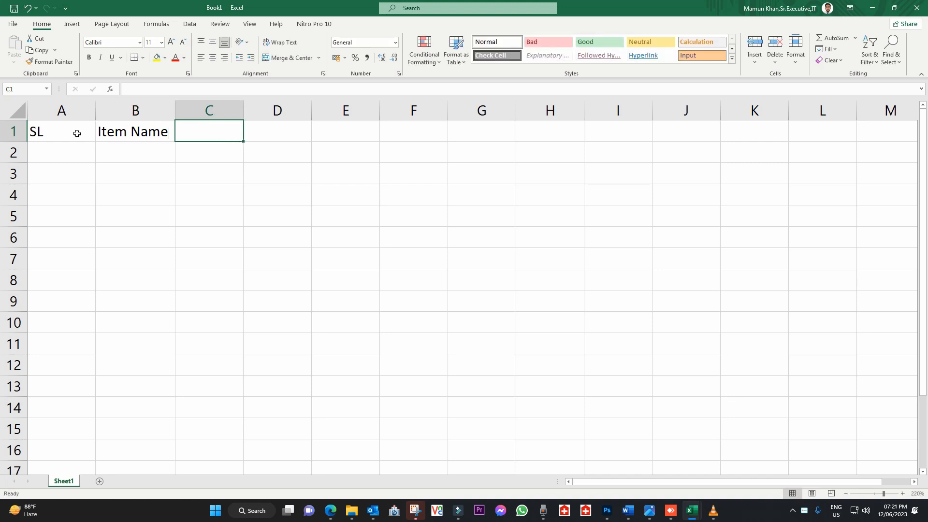
pyautogui.write('Rate')
pyautogui.press('Tab')
pyautogui.write('Q')
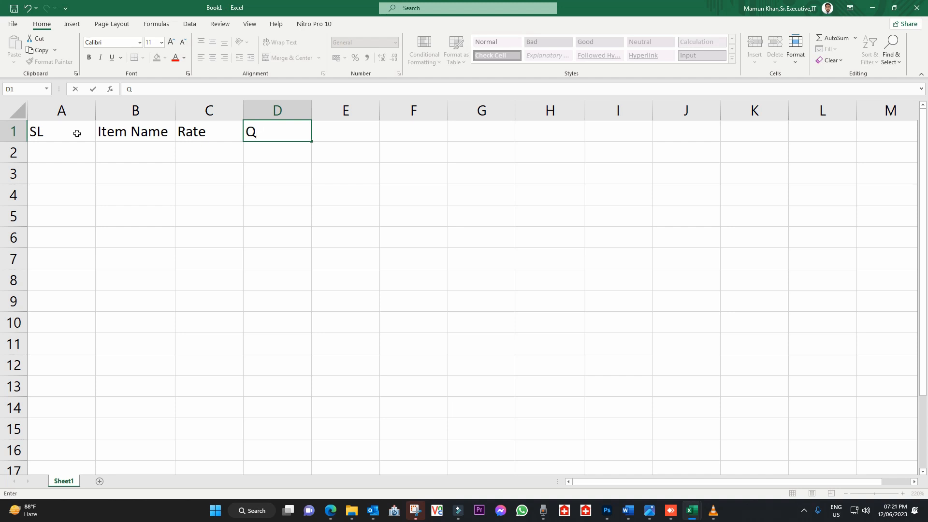
pyautogui.write('ty')
pyautogui.press('Tab')
pyautogui.write('Amount')
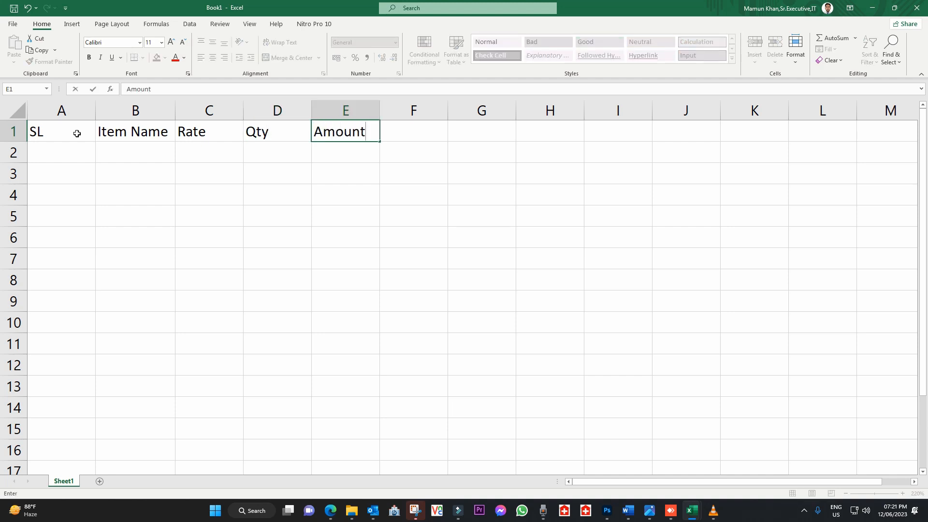
# - Make the column headings in cells A1 to E1 bold
pyautogui.press('Tab')
pyautogui.press('Return')
pyautogui.moveTo(72, 131); pyautogui.dragTo(335, 130)
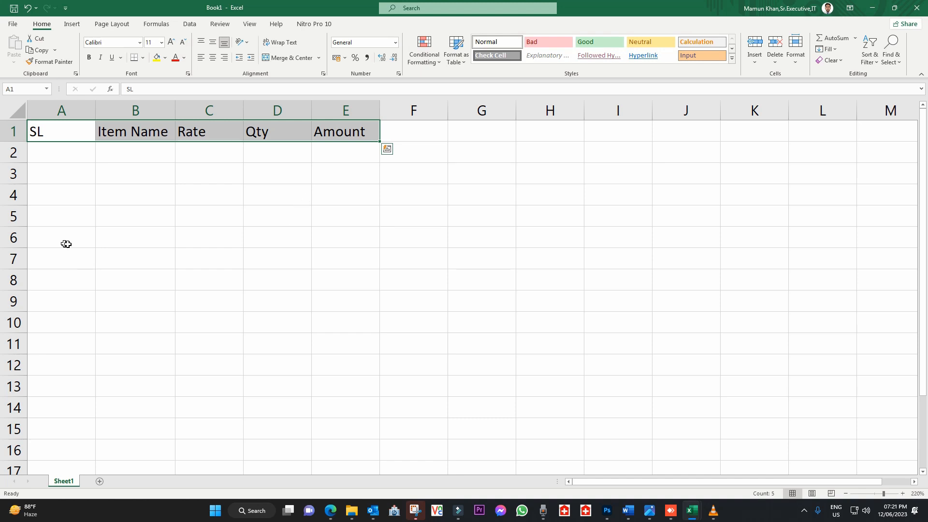
pyautogui.click(90, 58)
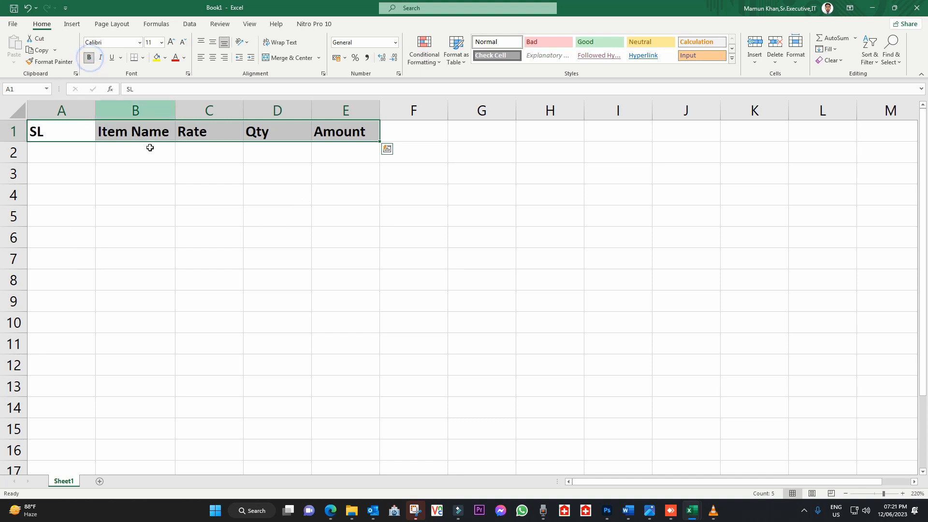
pyautogui.click(187, 166)
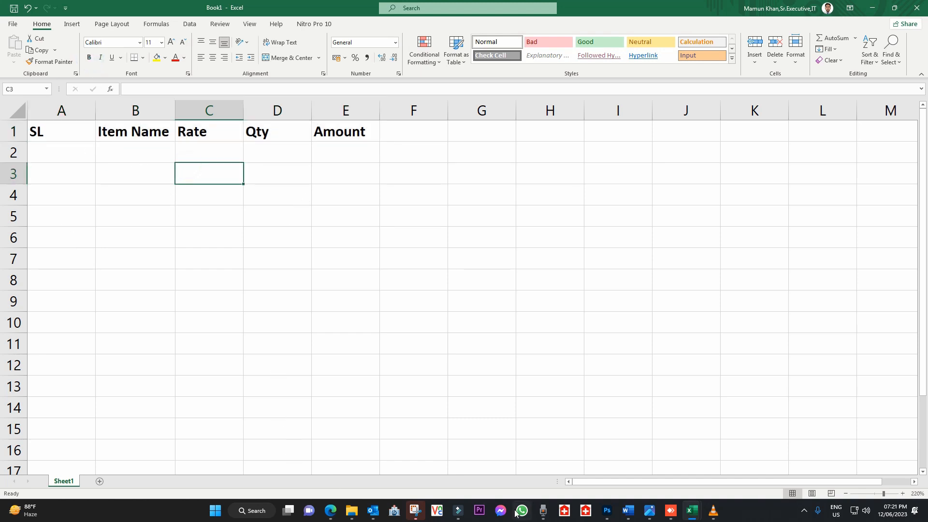
# - Switch to the Employee Exit.url.xlsx workbook and copy the item data in A2:D8 of sheet Bill 1
pyautogui.moveTo(692, 511)
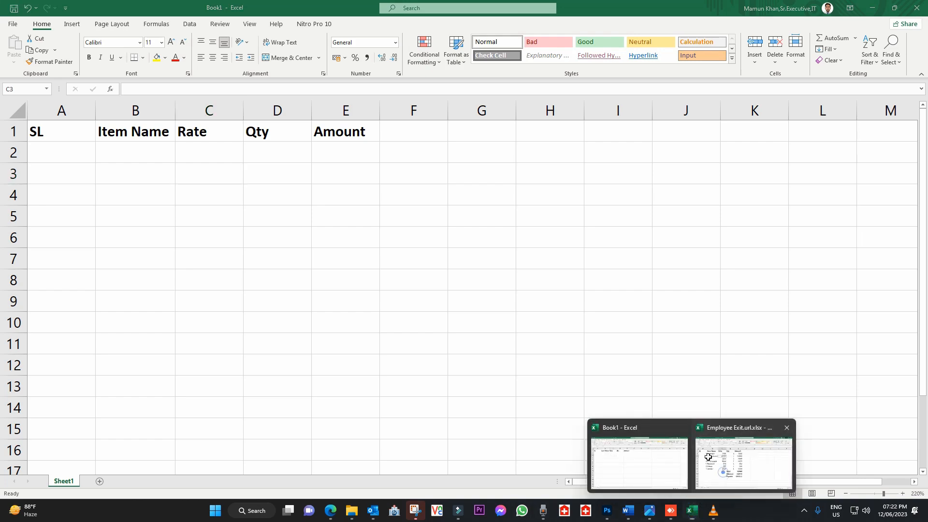
pyautogui.click(723, 471)
pyautogui.click(273, 283)
pyautogui.moveTo(67, 170); pyautogui.dragTo(371, 305)
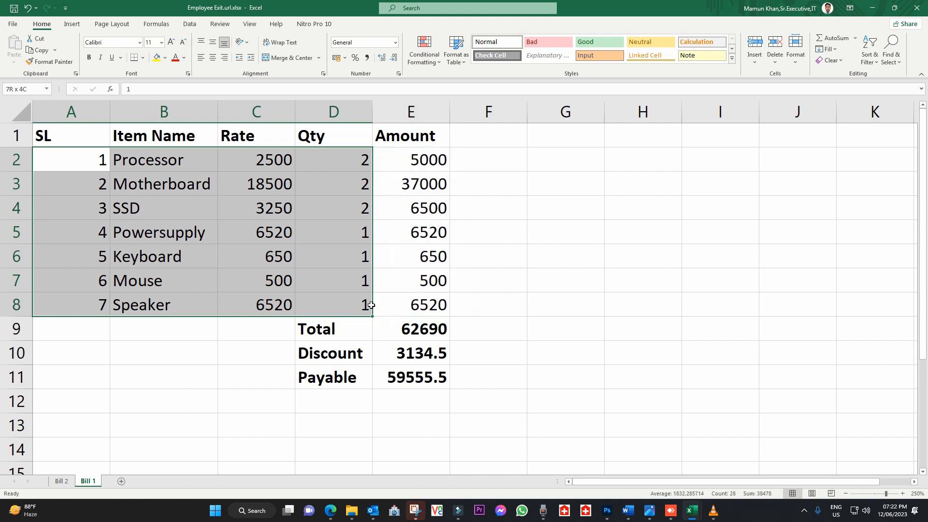
pyautogui.hotkey('ctrl', 'c')
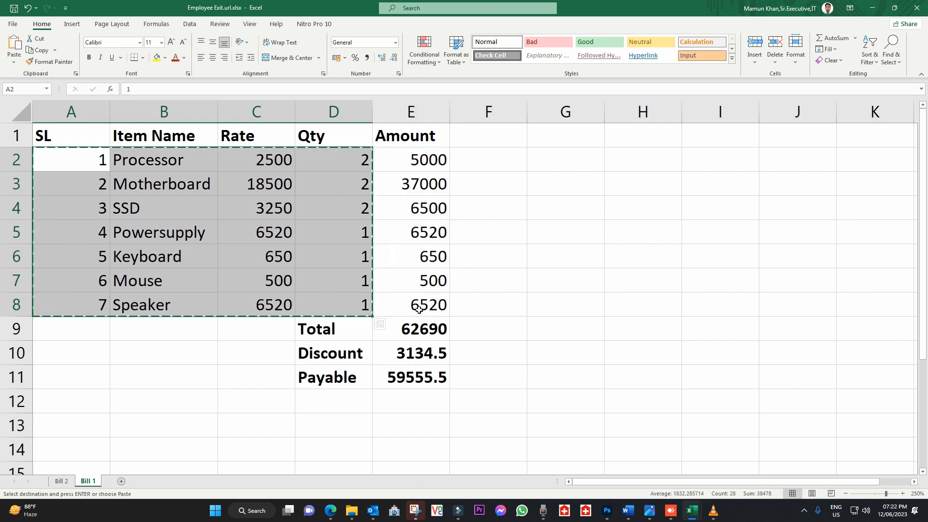
# - Return to Book1 and paste the copied item rows starting at cell A2
pyautogui.click(872, 8)
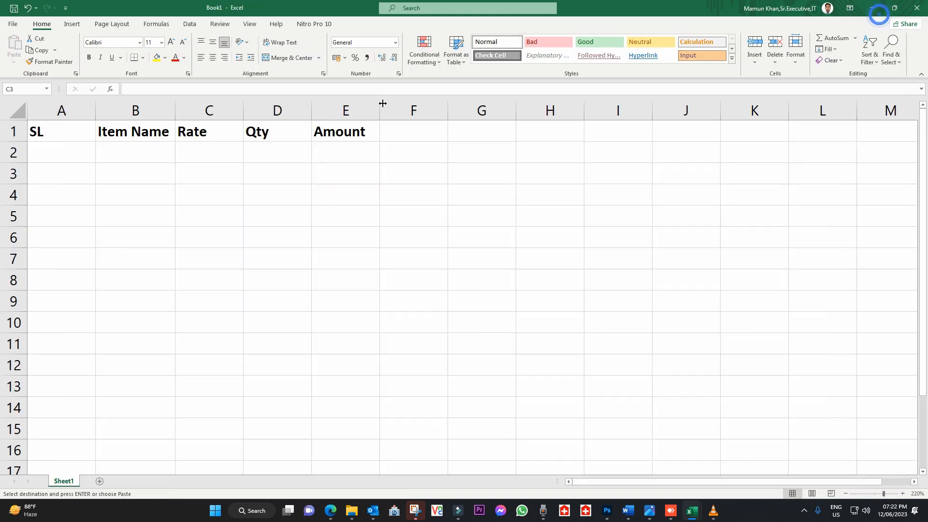
pyautogui.click(239, 179)
pyautogui.click(241, 194)
pyautogui.click(79, 155)
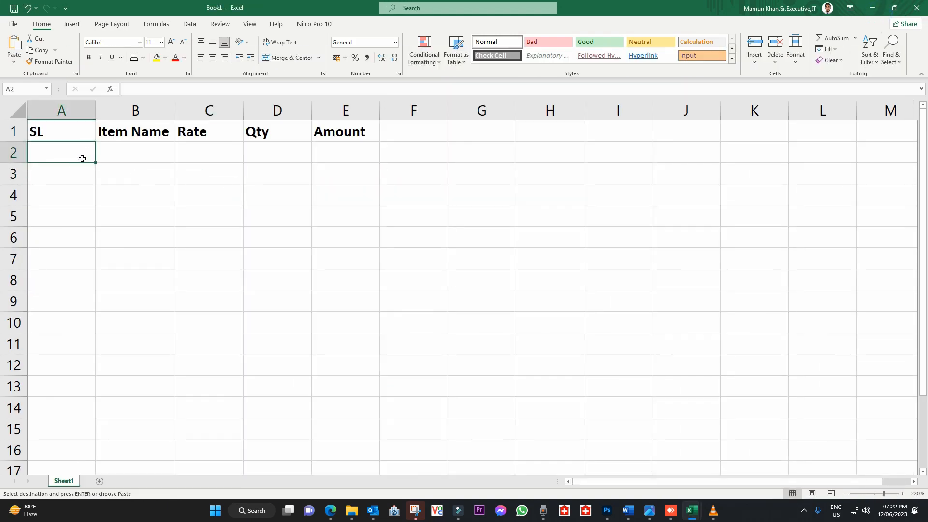
pyautogui.hotkey('ctrl', 'v')
pyautogui.click(160, 188)
# - Calculate the Processor amount in E2 with the formula =C2*D2 and fill it down to E8
pyautogui.click(341, 151)
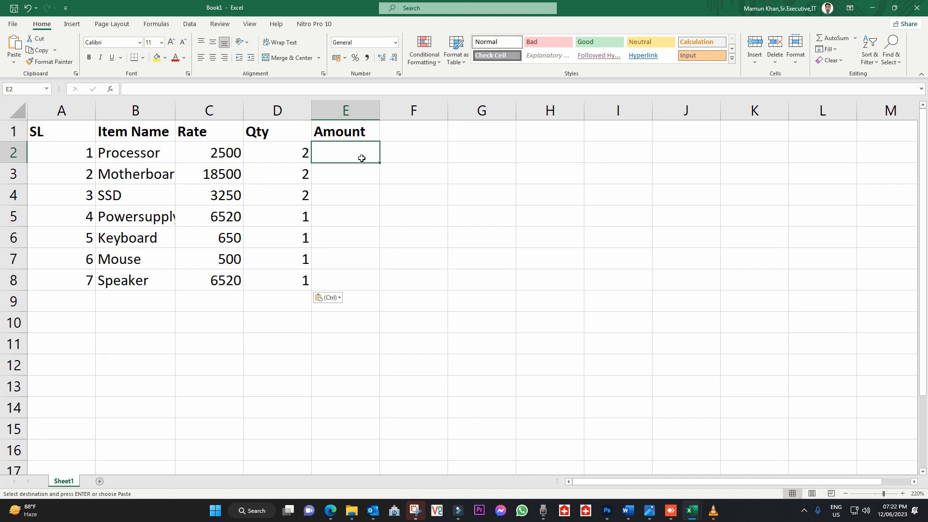
pyautogui.click(222, 153)
pyautogui.click(282, 153)
pyautogui.click(327, 151)
pyautogui.doubleClick(328, 150)
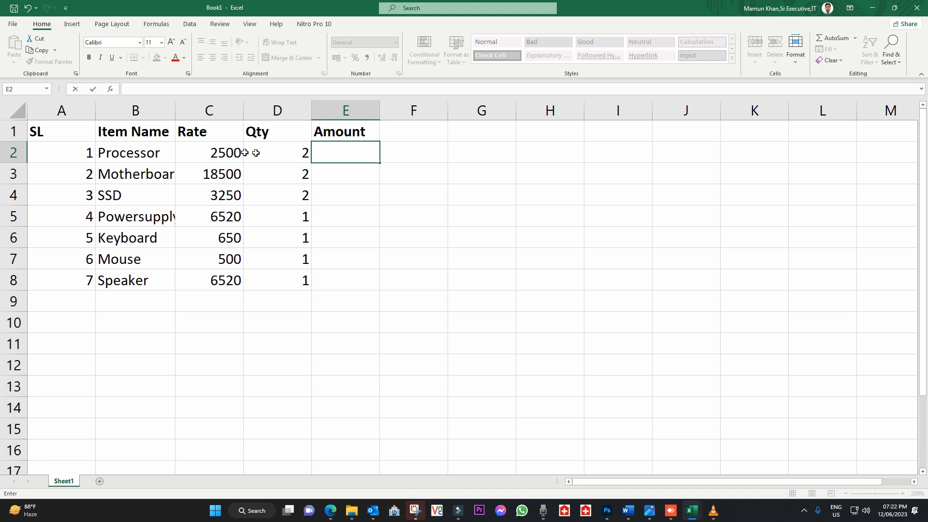
pyautogui.write('=')
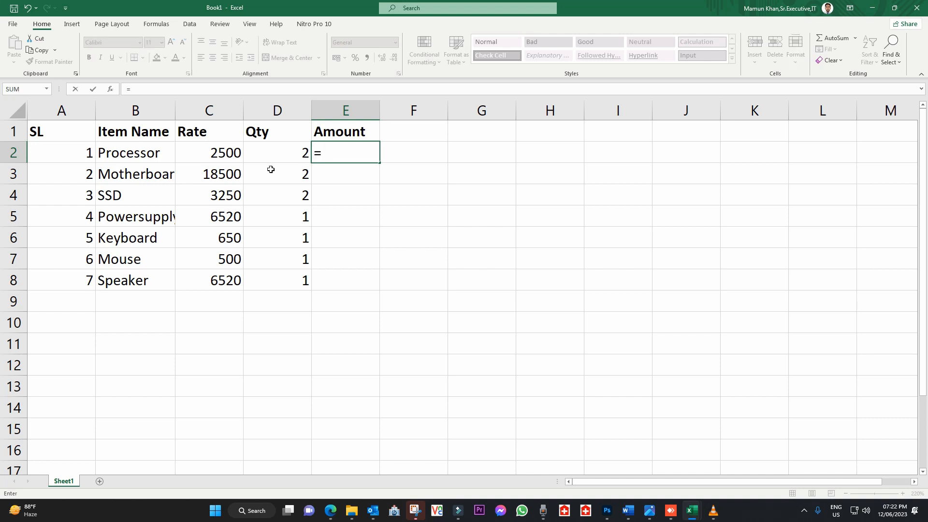
pyautogui.click(222, 148)
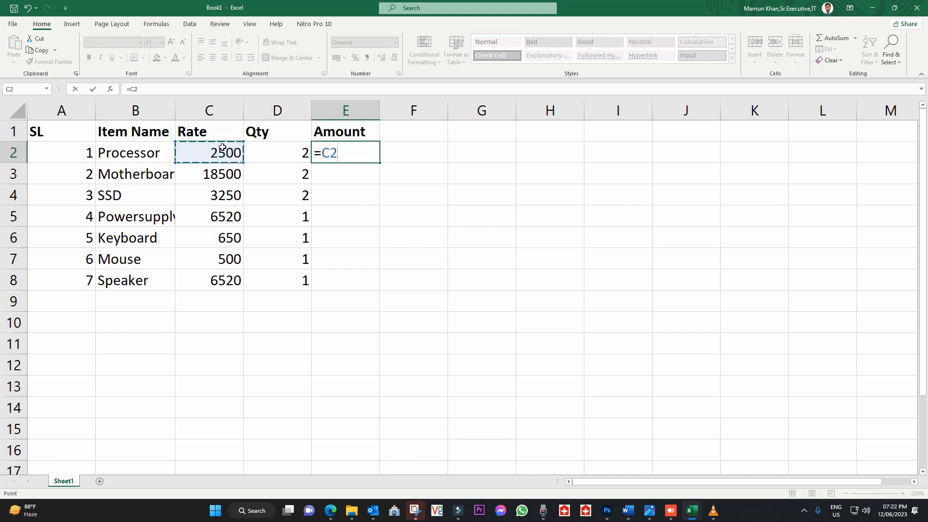
pyautogui.write('*')
pyautogui.click(276, 152)
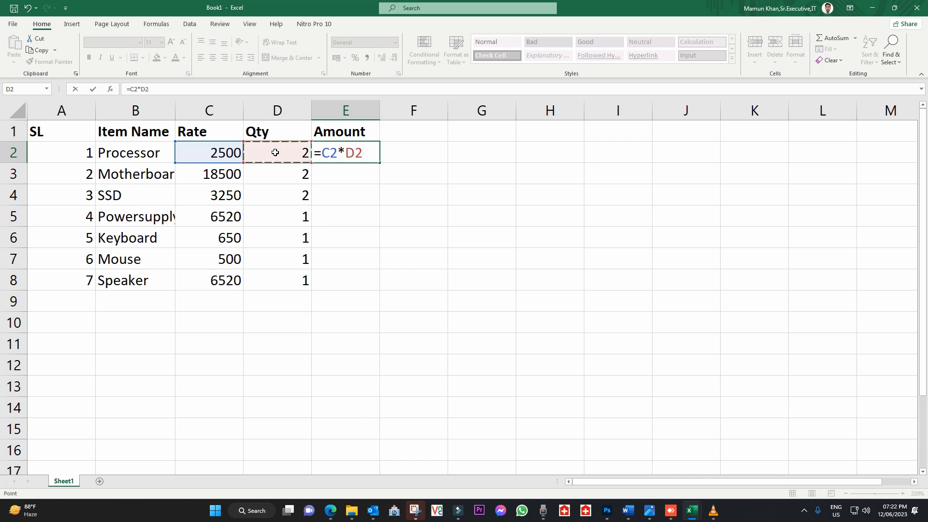
pyautogui.press('Return')
pyautogui.click(342, 150)
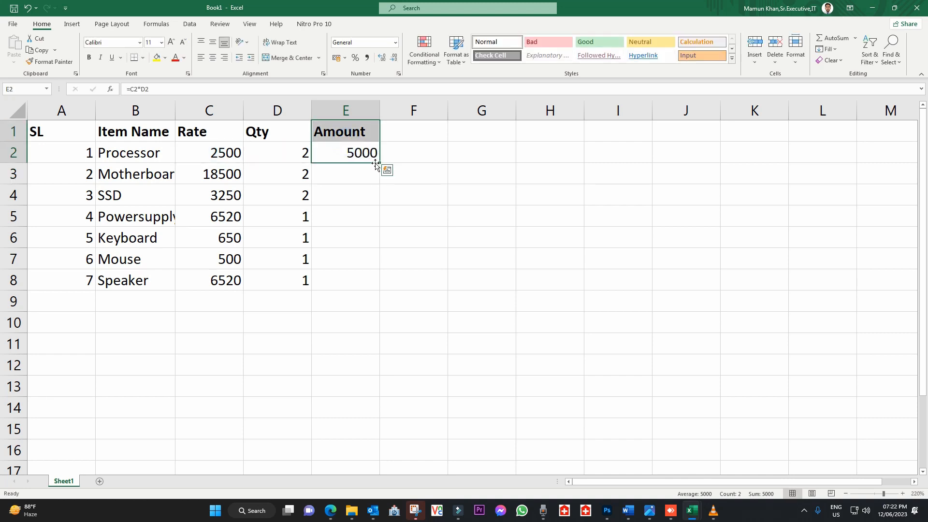
pyautogui.moveTo(381, 163); pyautogui.dragTo(388, 284)
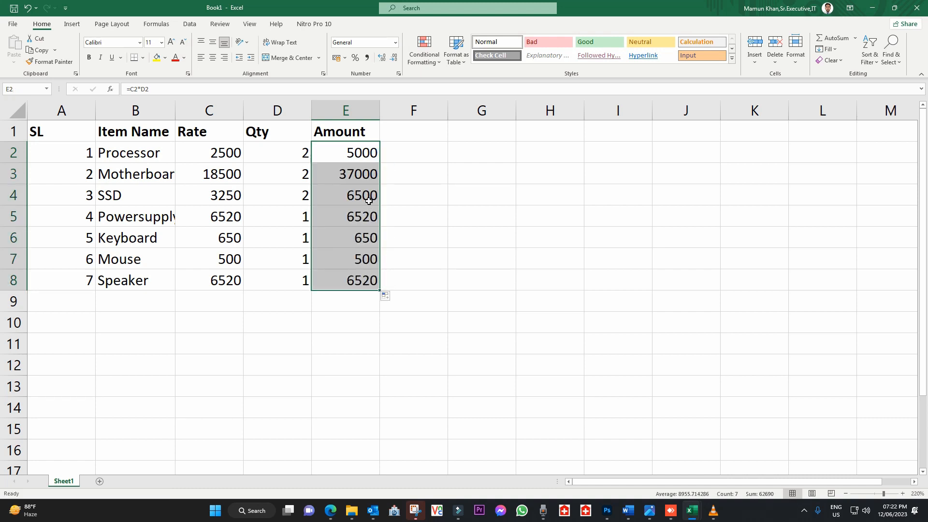
# - Enter the label Total= in cell D9
pyautogui.click(289, 302)
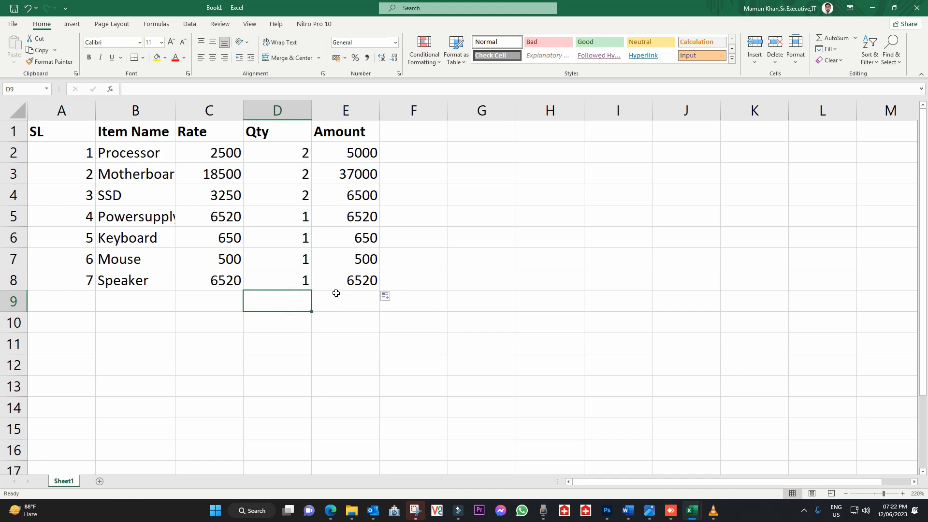
pyautogui.write('Tota')
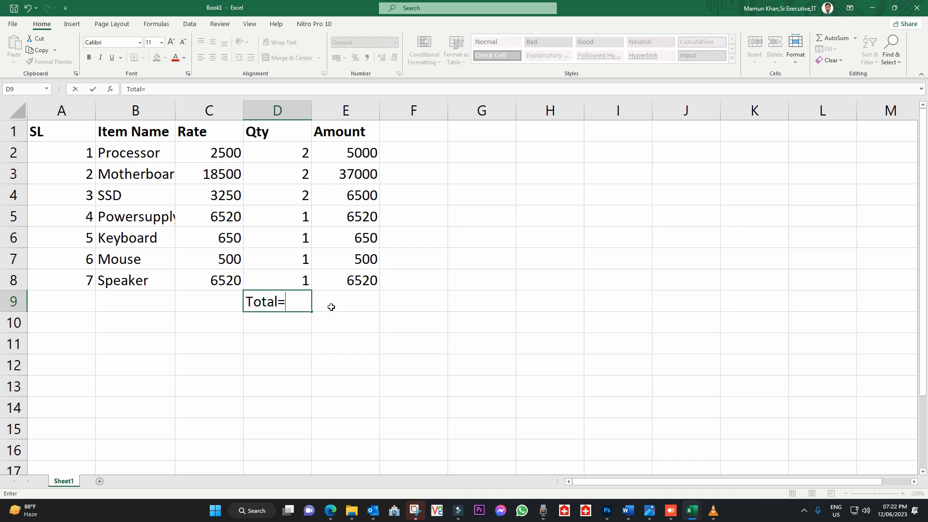
pyautogui.write('l=')
pyautogui.press('Return')
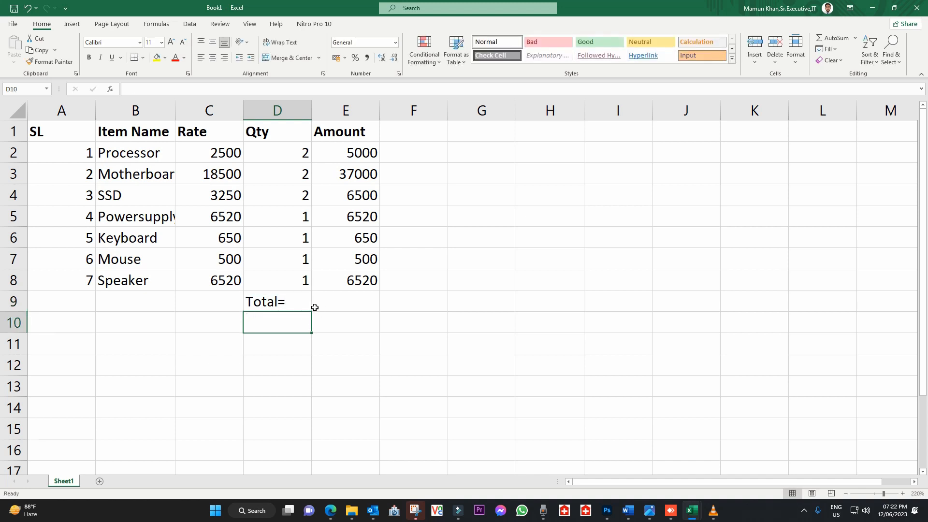
pyautogui.click(303, 298)
pyautogui.click(345, 298)
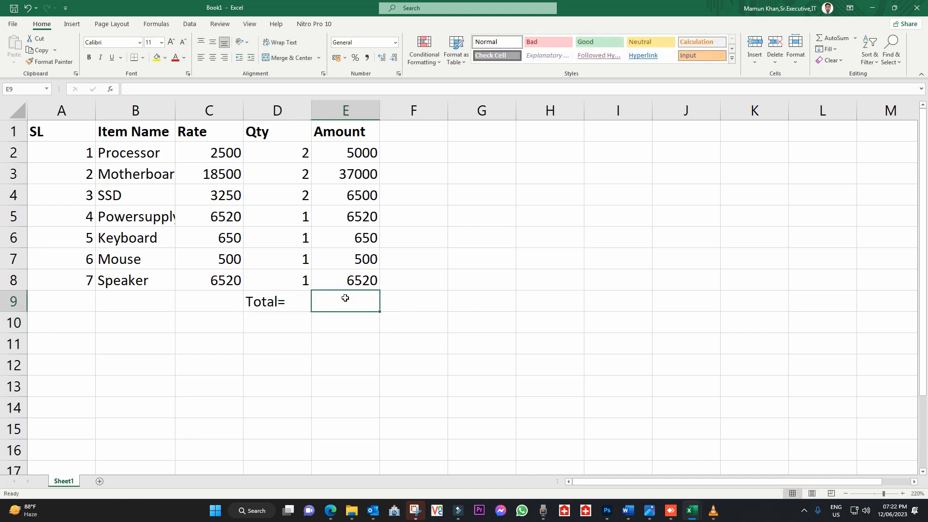
pyautogui.write('=')
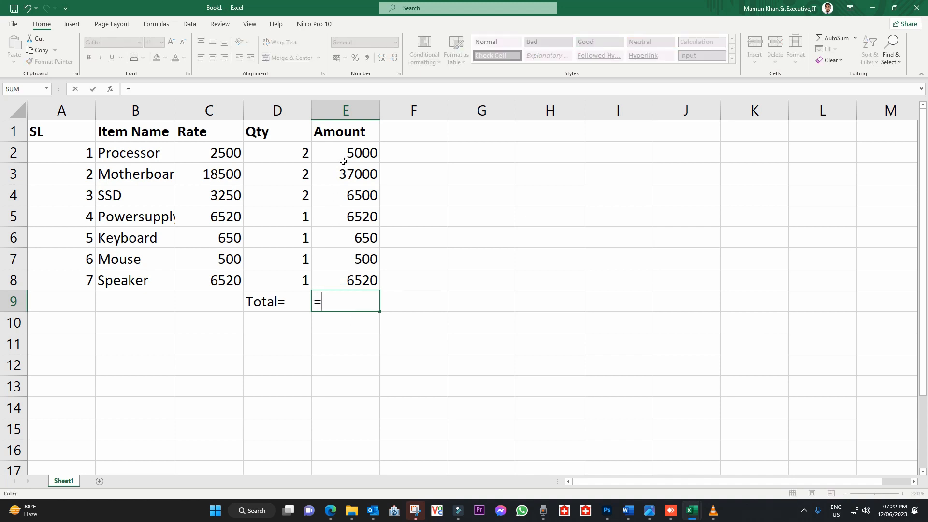
pyautogui.click(362, 220)
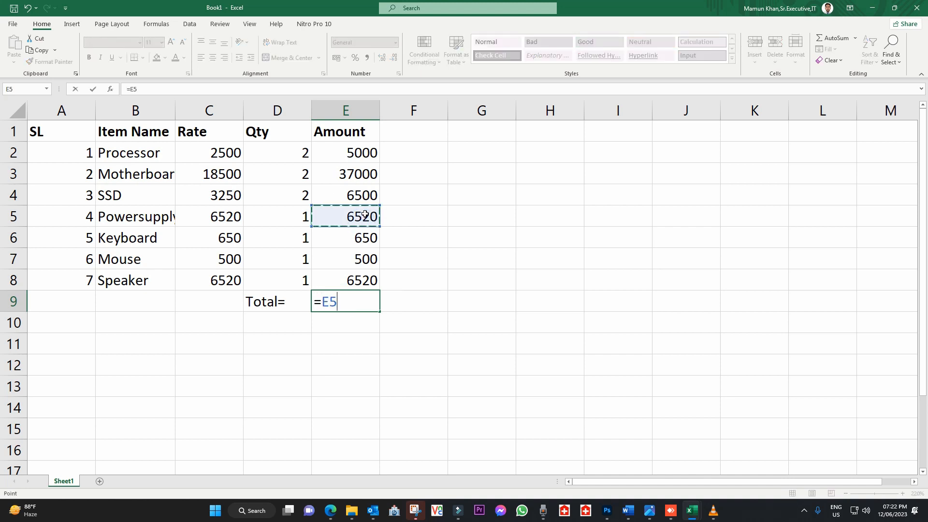
pyautogui.press('BackSpace')
pyautogui.press('BackSpace')
pyautogui.press('BackSpace')
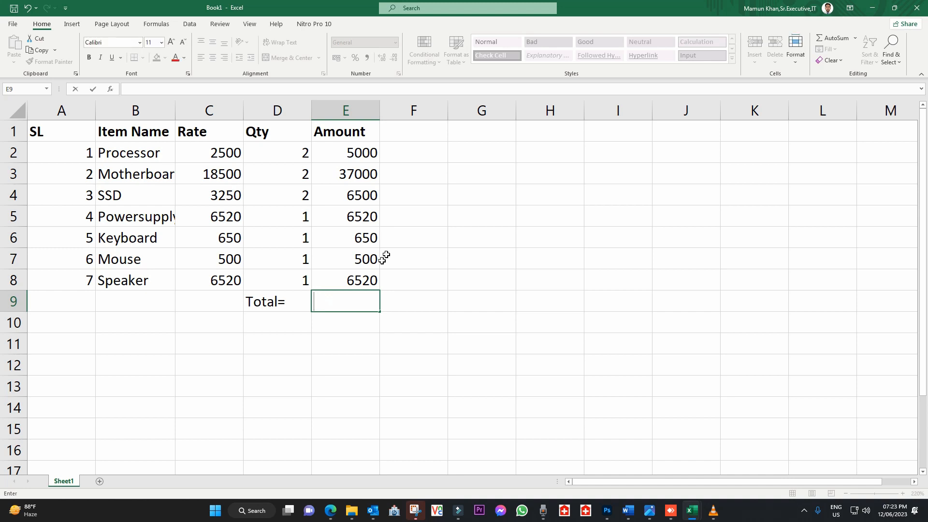
pyautogui.click(393, 302)
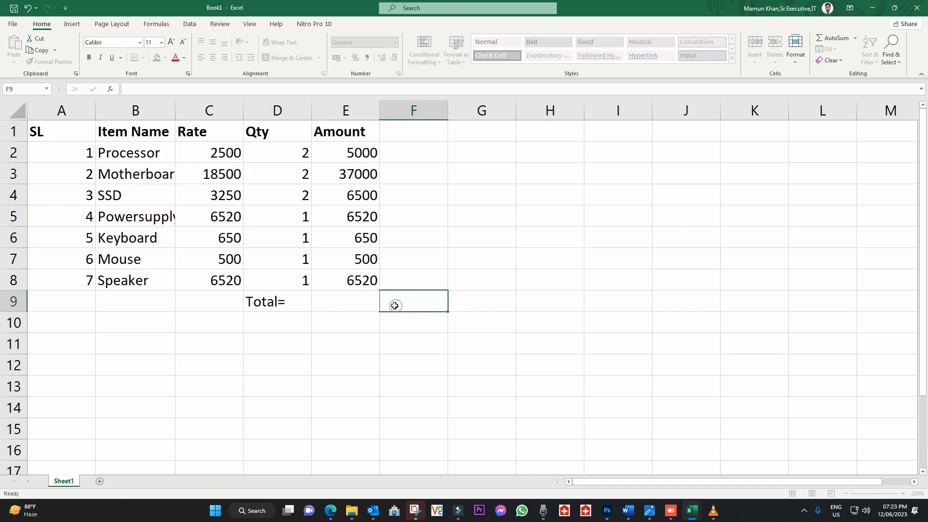
# - Total the amounts in E2:E8 with AutoSum so that the sum goes into cell E9
pyautogui.click(351, 301)
pyautogui.moveTo(357, 150); pyautogui.dragTo(354, 276)
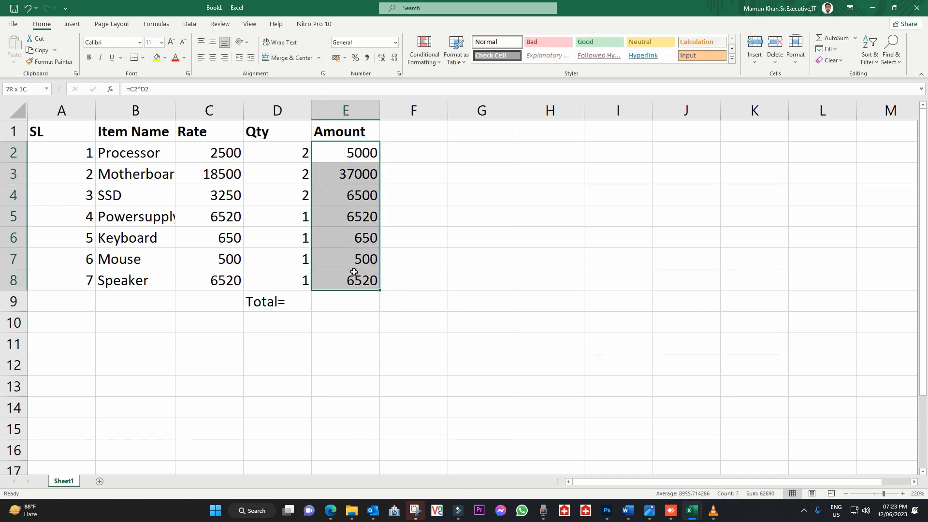
pyautogui.click(822, 39)
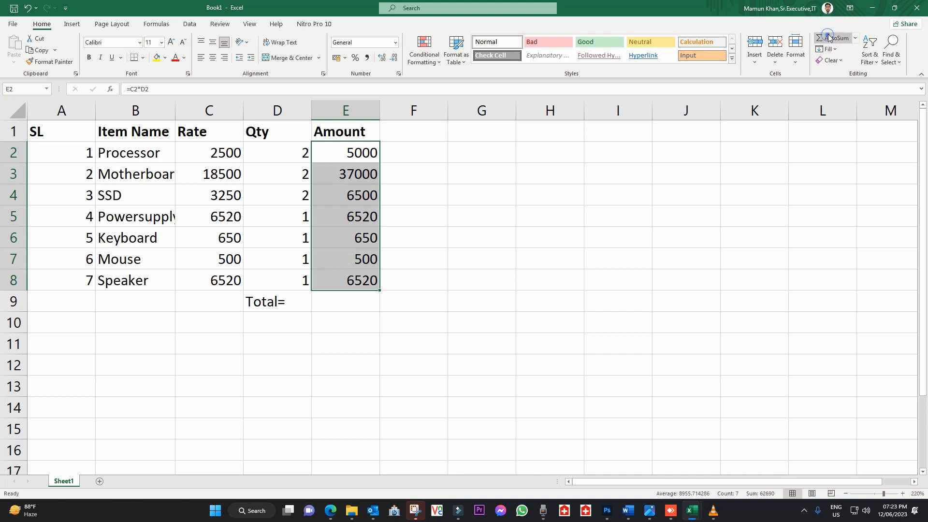
pyautogui.click(333, 297)
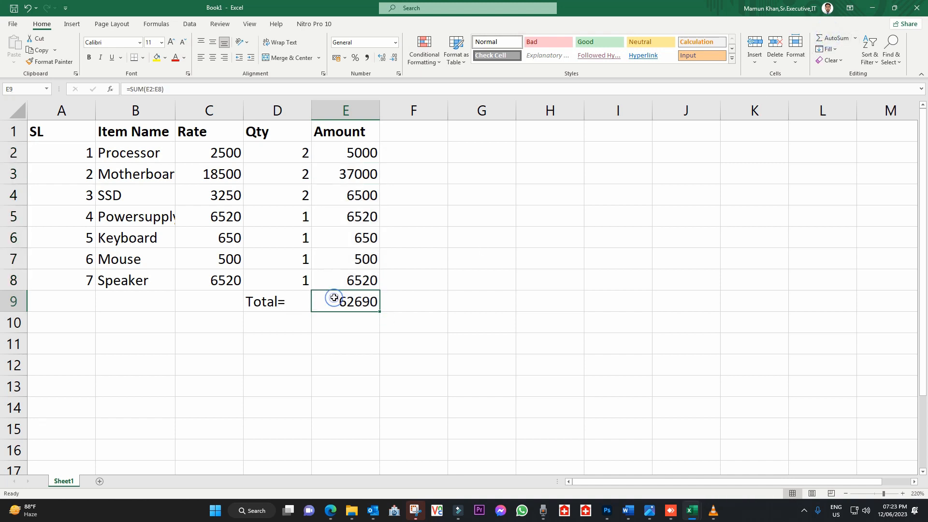
# - Enter the label Discount= in cell D10
pyautogui.click(340, 325)
pyautogui.click(280, 321)
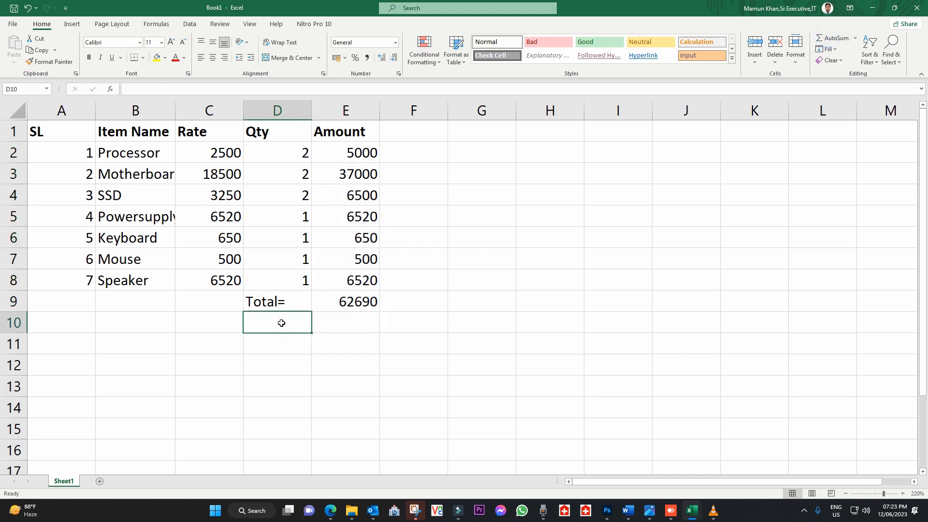
pyautogui.write('Disco')
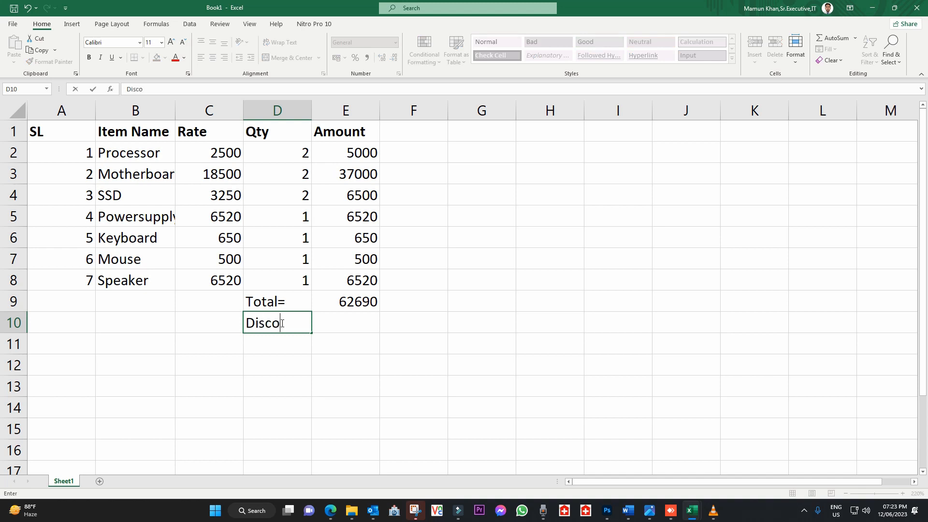
pyautogui.write('unt=')
pyautogui.press('Return')
# - Calculate a 5% discount on the total in cell E10 with the formula =E9*5%
pyautogui.click(329, 321)
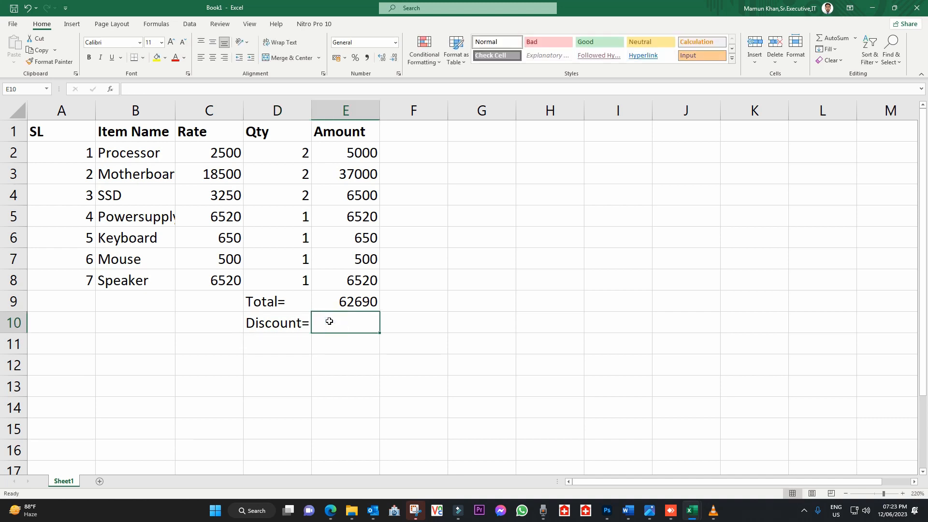
pyautogui.write('=')
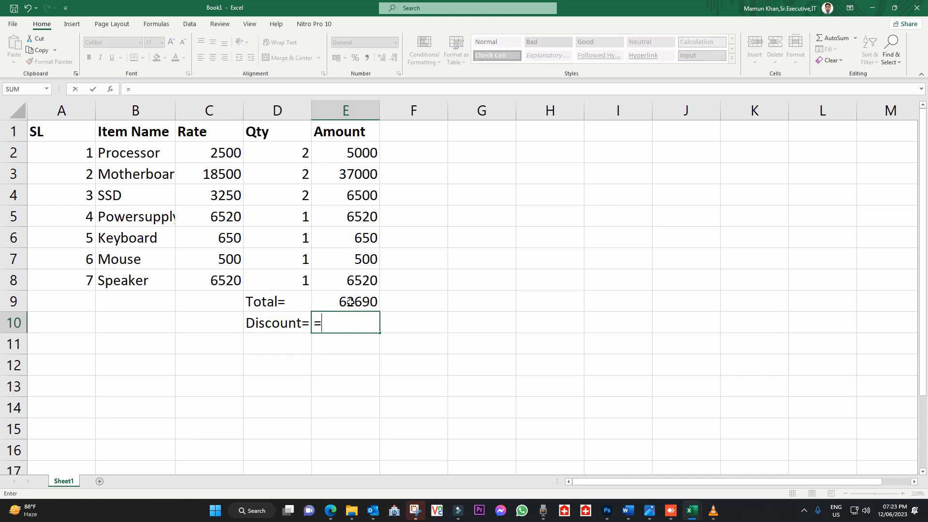
pyautogui.click(350, 301)
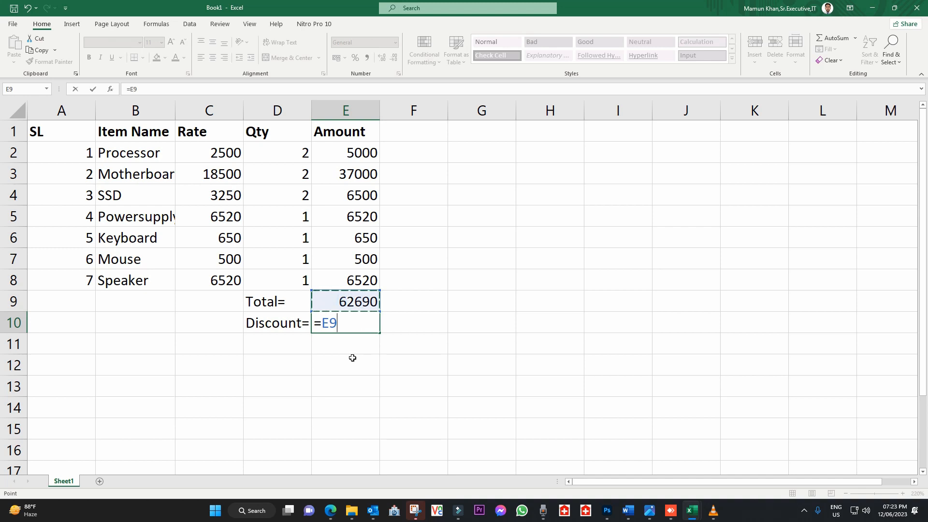
pyautogui.write('*5')
pyautogui.write('%')
pyautogui.press('Return')
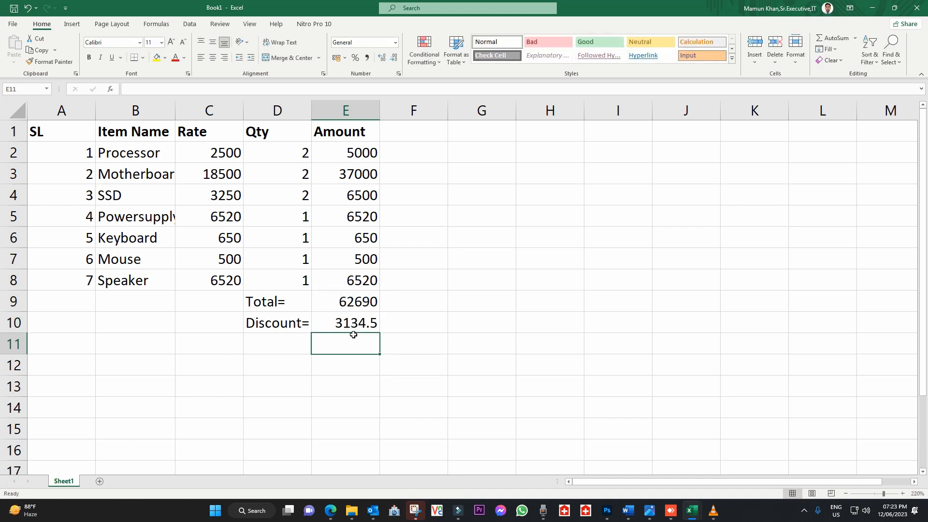
# - Enter the label Payable= in cell D11 and select cell E11 beside it
pyautogui.click(300, 341)
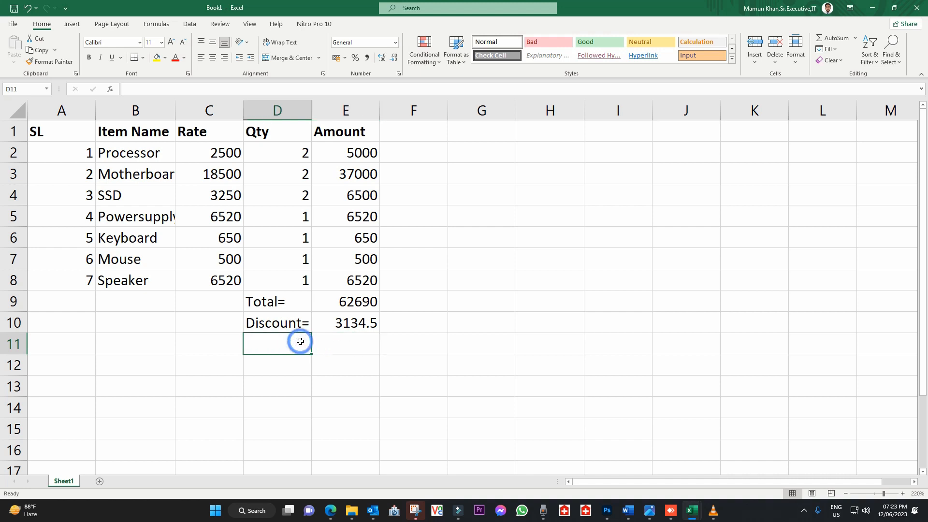
pyautogui.write('Payab')
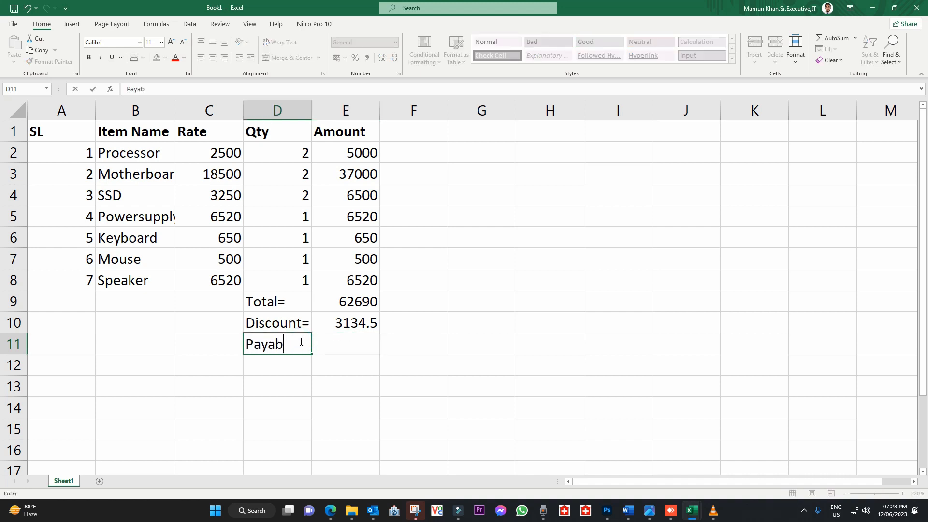
pyautogui.write('le=')
pyautogui.click(334, 344)
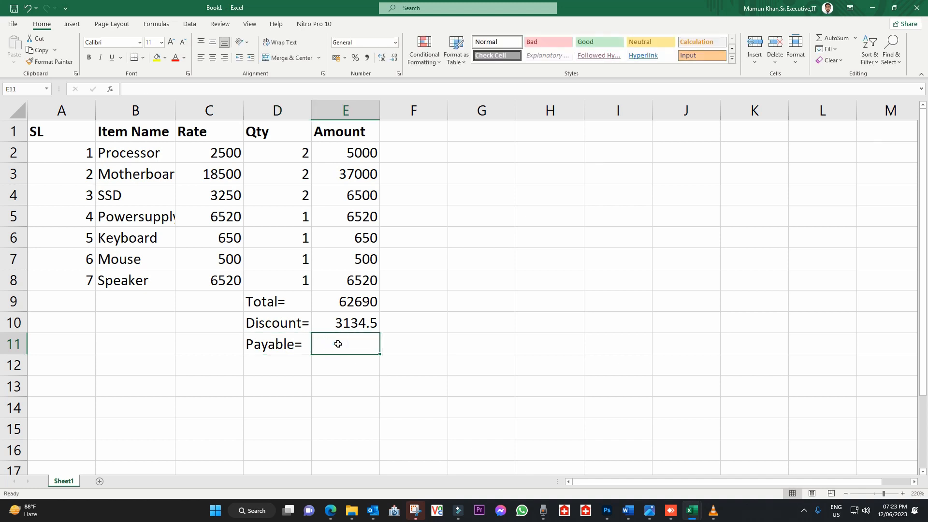
# - Calculate the payable amount in cell E11 by subtracting the discount from the total with the formula =E9-E10
pyautogui.write('=')
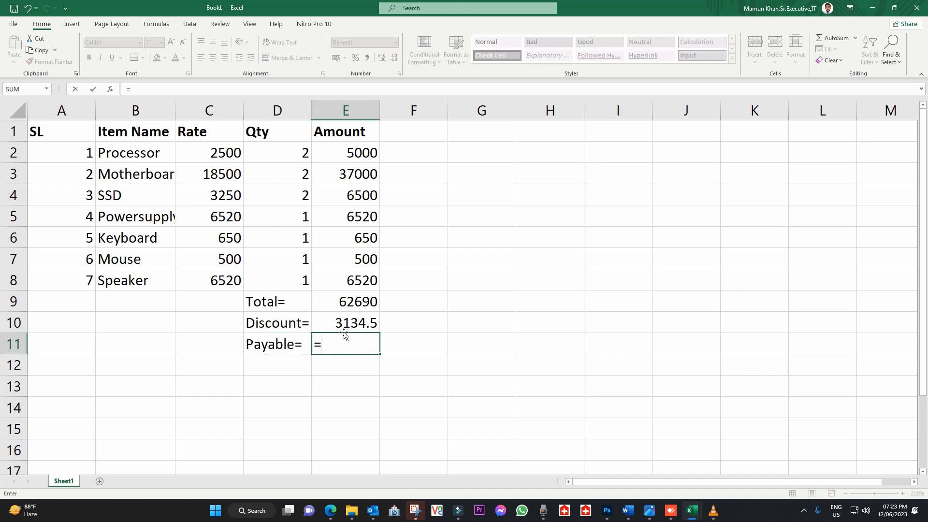
pyautogui.click(354, 303)
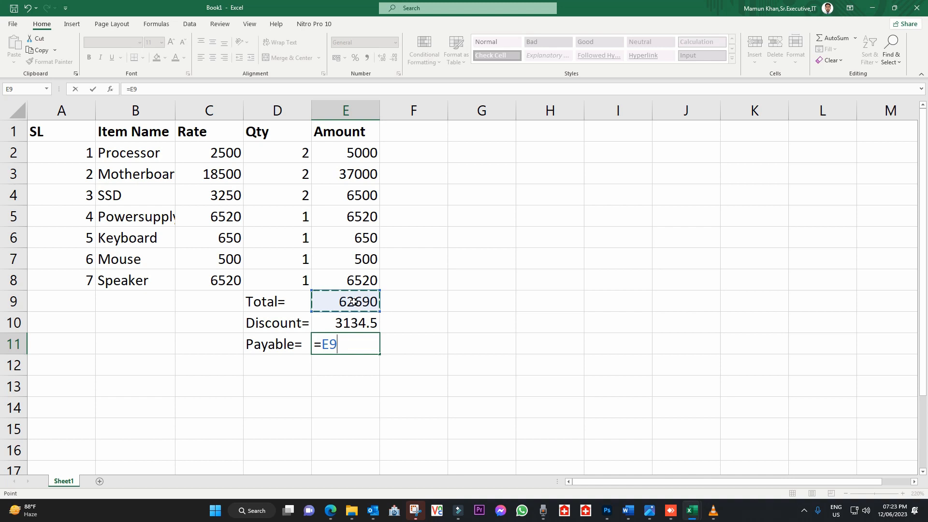
pyautogui.write('-')
pyautogui.click(351, 322)
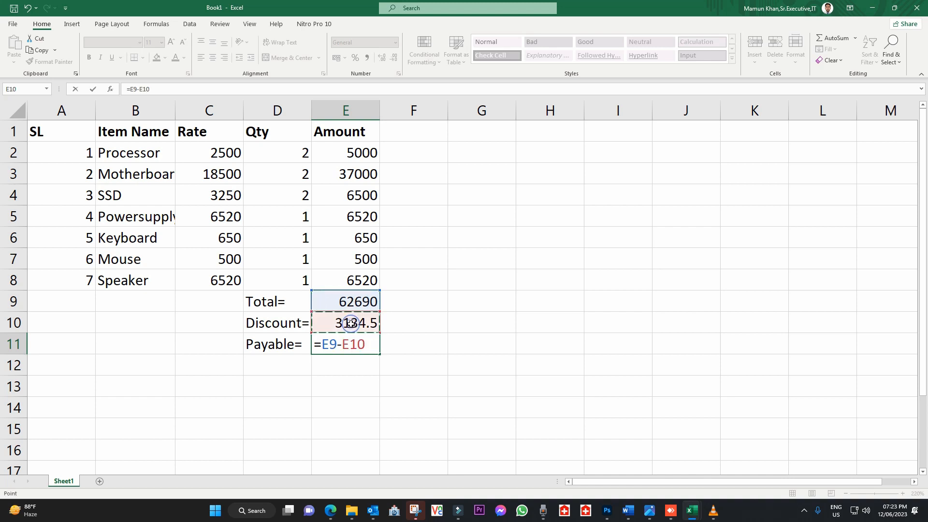
pyautogui.press('Return')
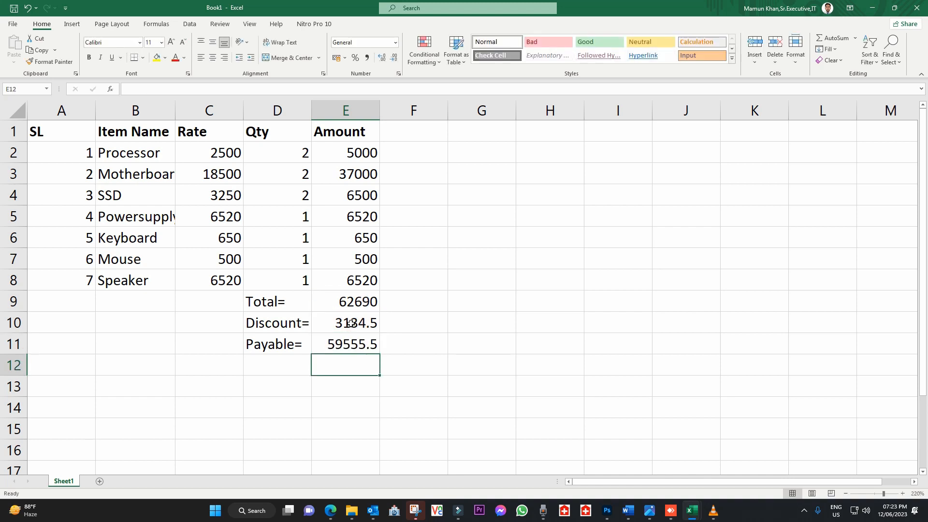
pyautogui.click(351, 343)
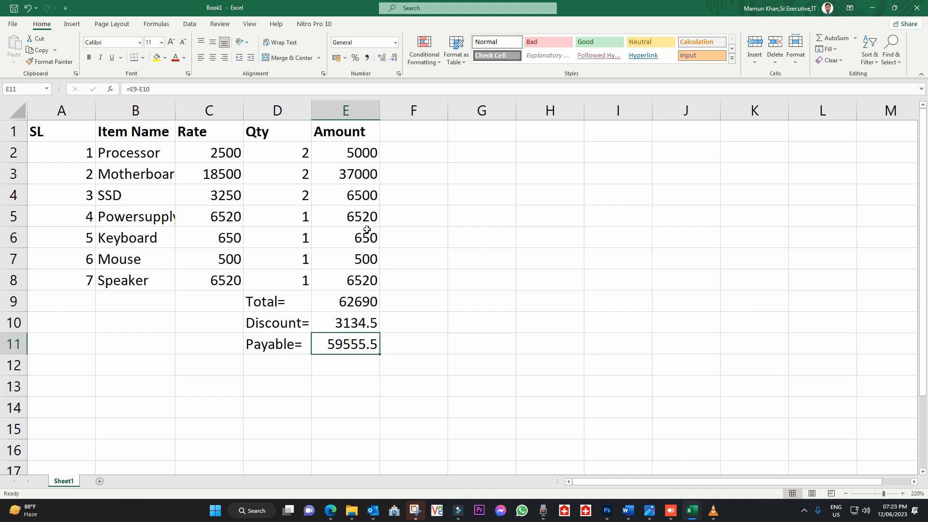
# - Change the Powersupply rate in cell C5 to 6400
pyautogui.click(229, 216)
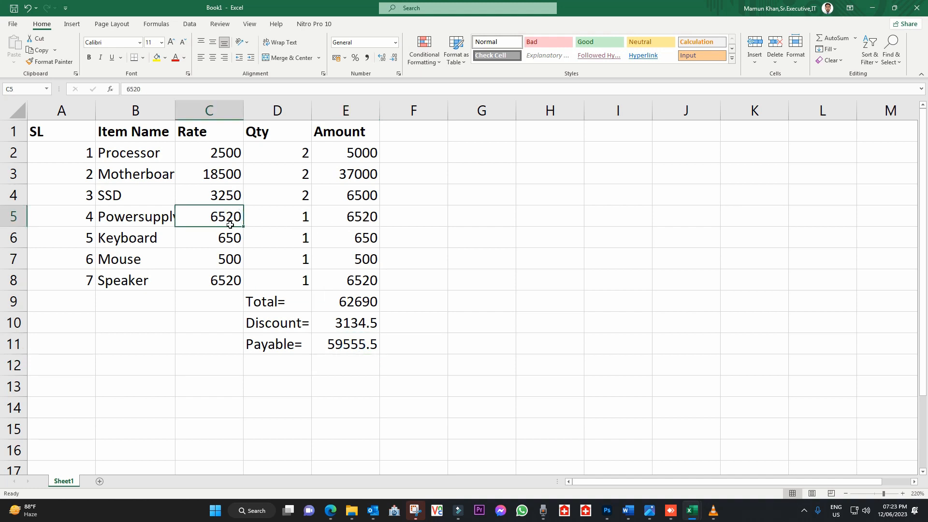
pyautogui.write('6400')
pyautogui.press('Return')
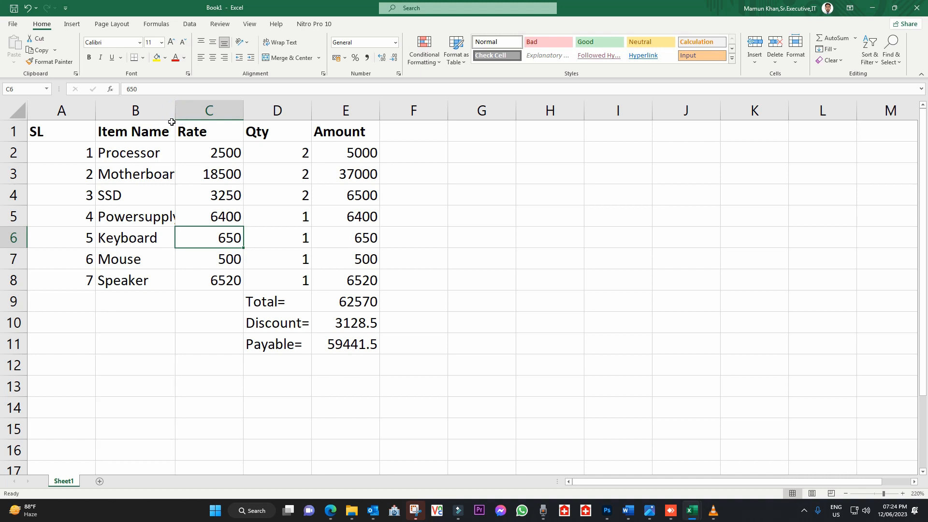
# - Widen column B so that the full item names fit in their cells
pyautogui.click(166, 218)
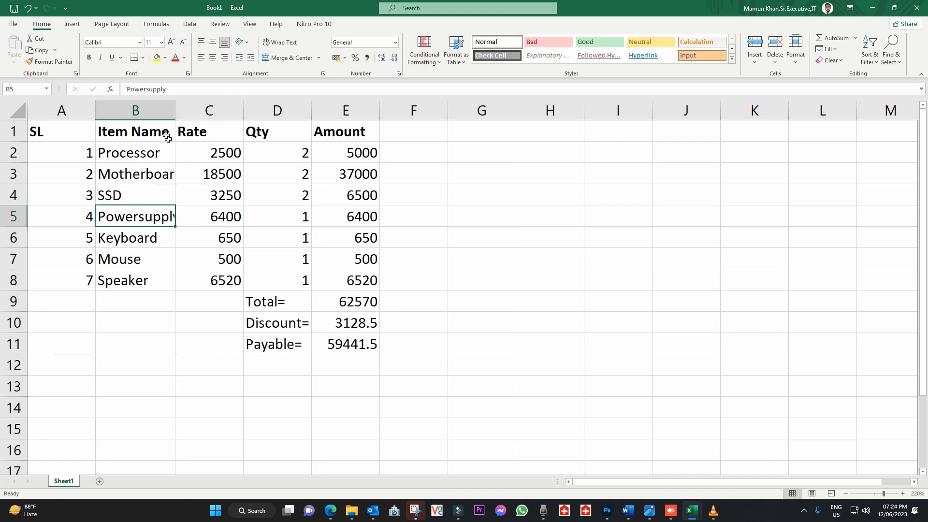
pyautogui.moveTo(175, 111); pyautogui.dragTo(181, 114)
pyautogui.doubleClick(181, 115)
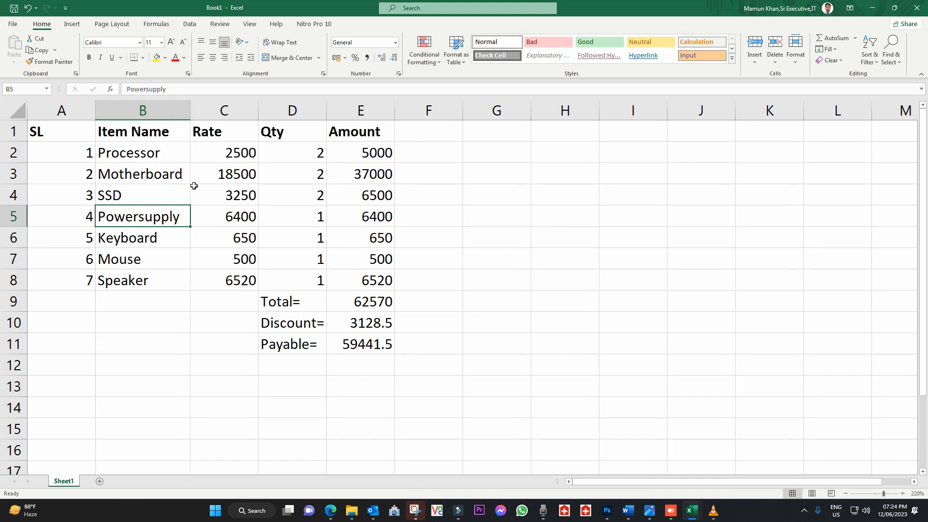
# - Apply All Borders to the item table in cells A1:E8
pyautogui.moveTo(314, 303); pyautogui.dragTo(373, 344)
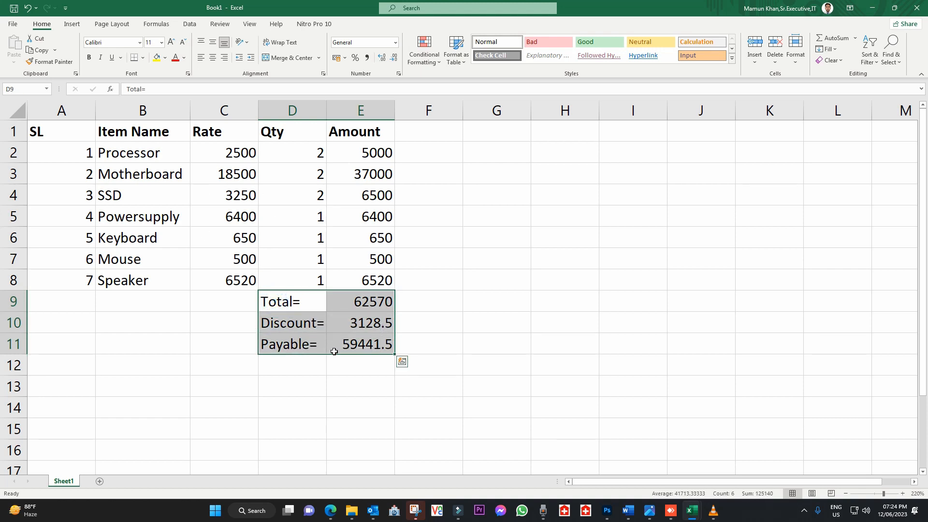
pyautogui.click(198, 195)
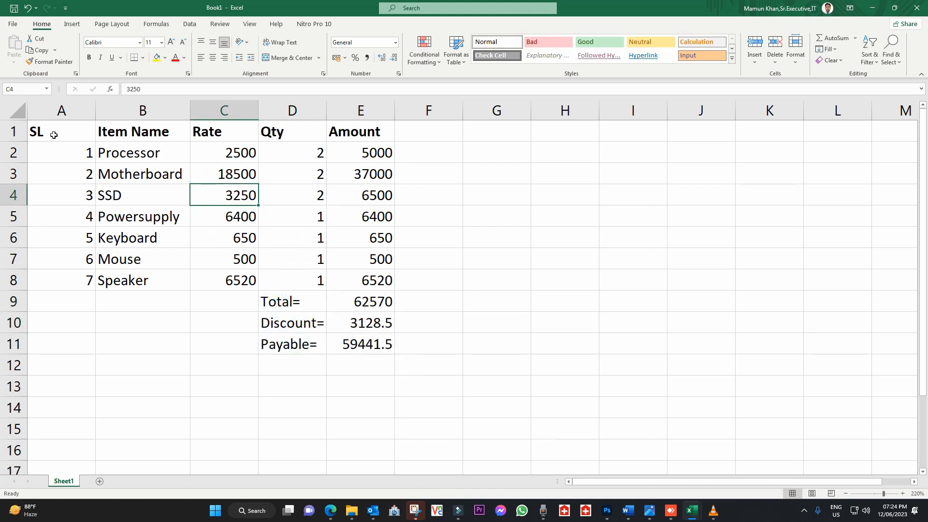
pyautogui.moveTo(54, 129); pyautogui.dragTo(373, 276)
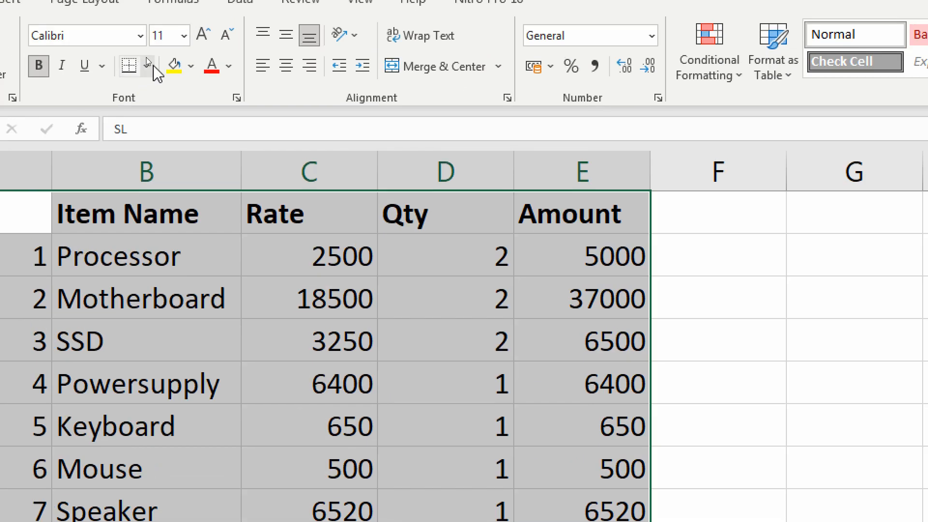
pyautogui.click(143, 57)
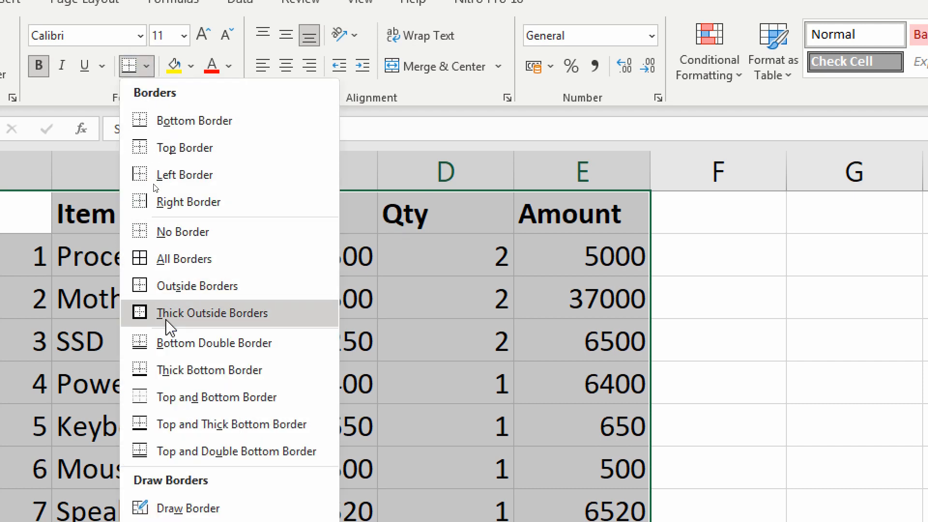
pyautogui.click(195, 259)
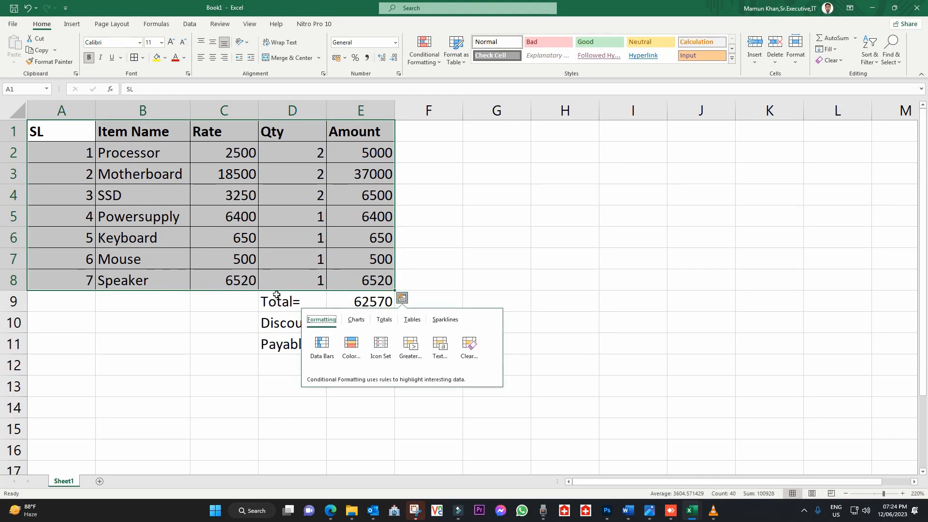
# - Apply all borders to the total, discount and payable cells D9:E11
pyautogui.click(277, 296)
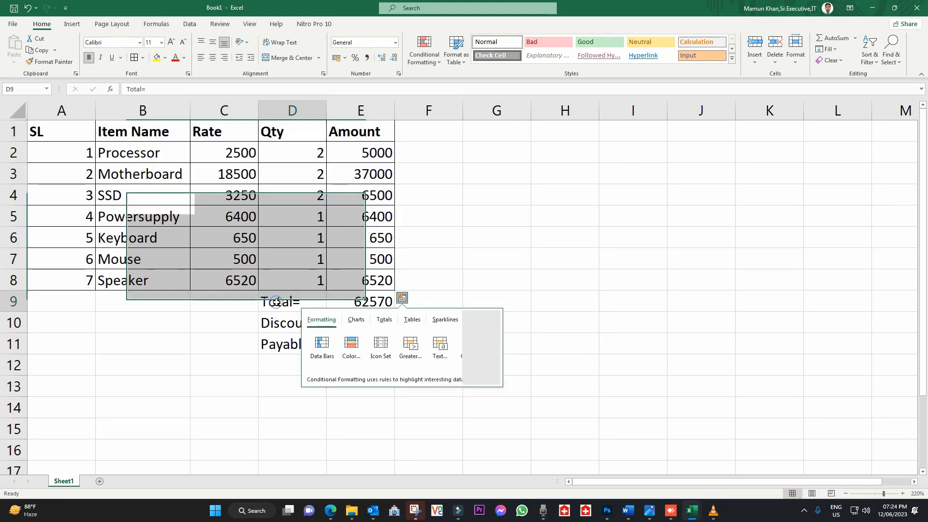
pyautogui.click(270, 314)
pyautogui.moveTo(276, 297); pyautogui.dragTo(359, 335)
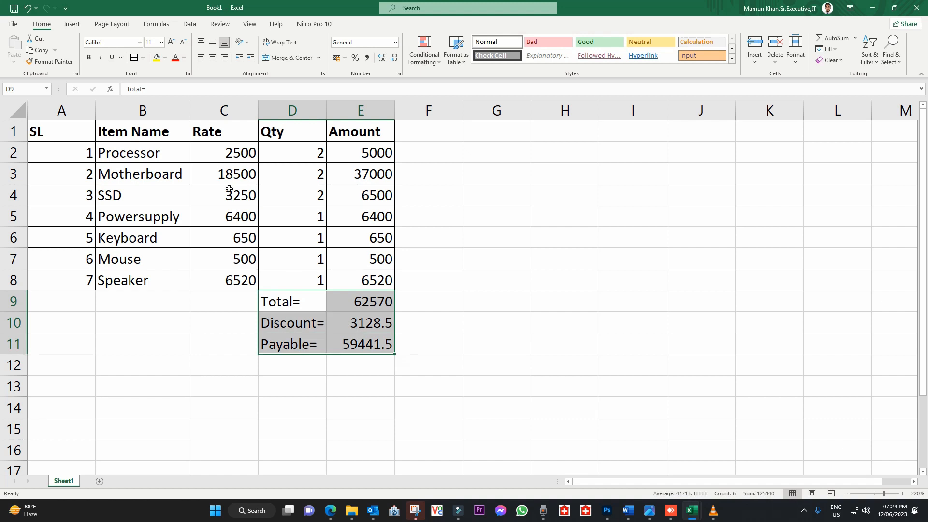
pyautogui.click(135, 63)
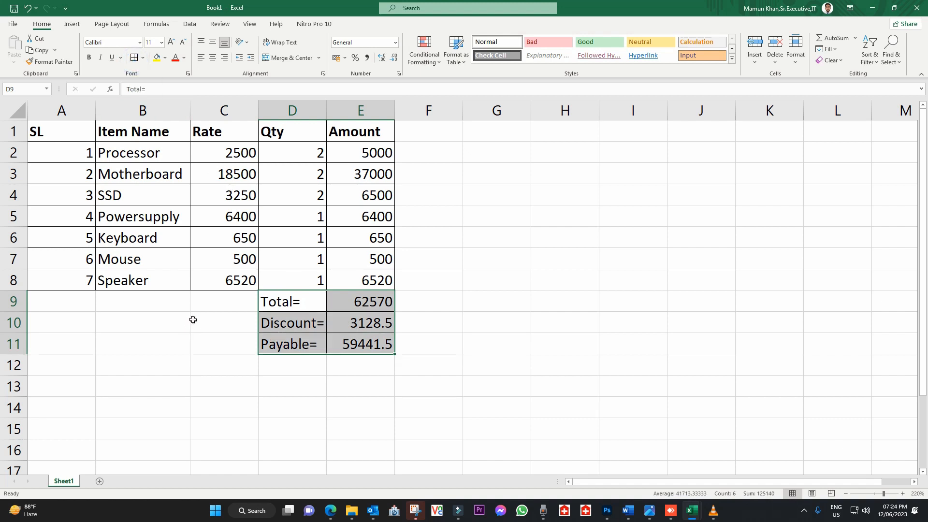
pyautogui.click(192, 319)
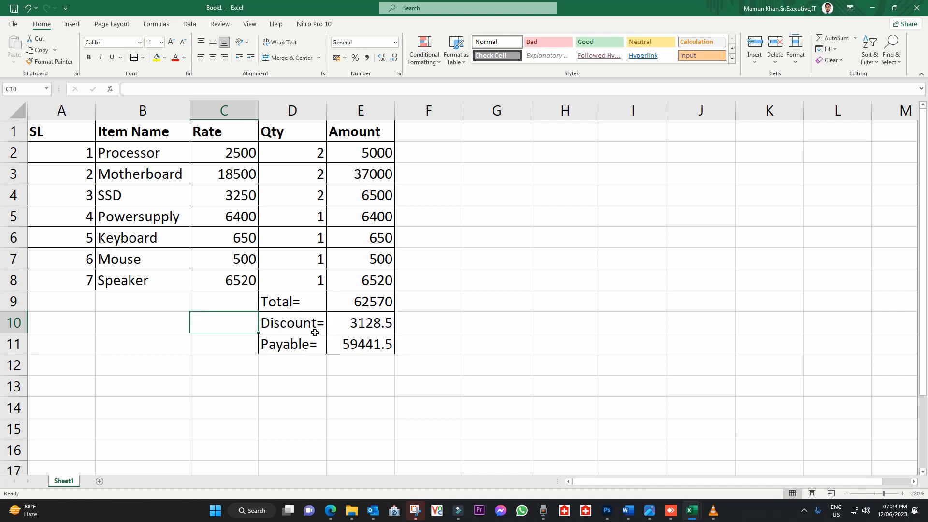
# - Set the print paper size to A5 in Page Setup and return to the worksheet
pyautogui.hotkey('ctrl', 'p')
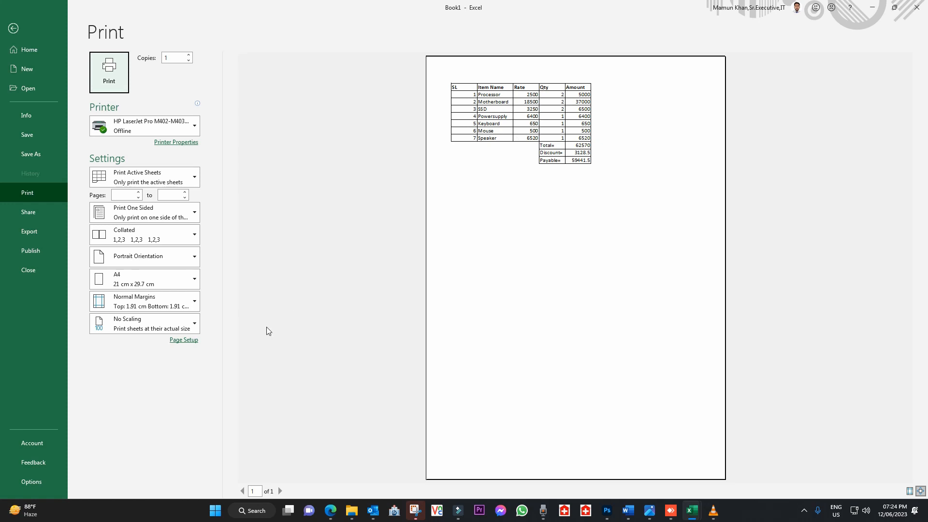
pyautogui.click(182, 341)
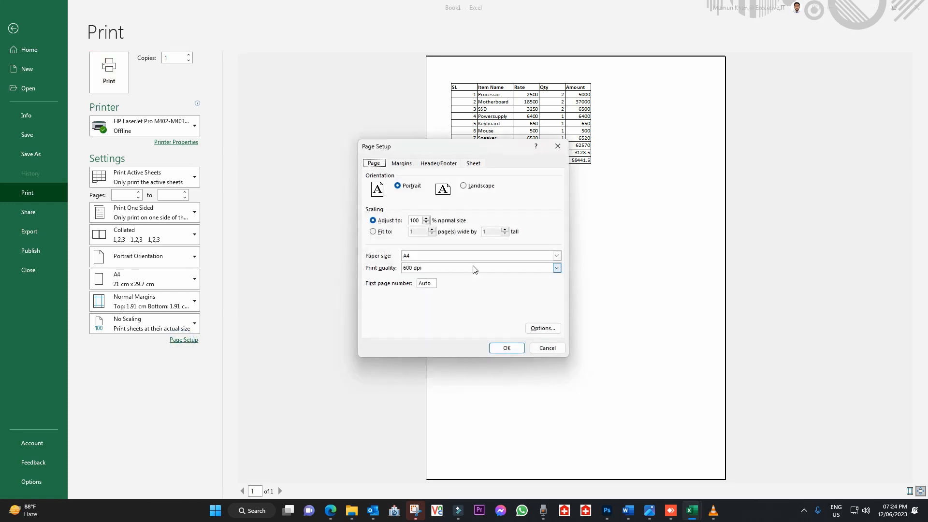
pyautogui.click(445, 261)
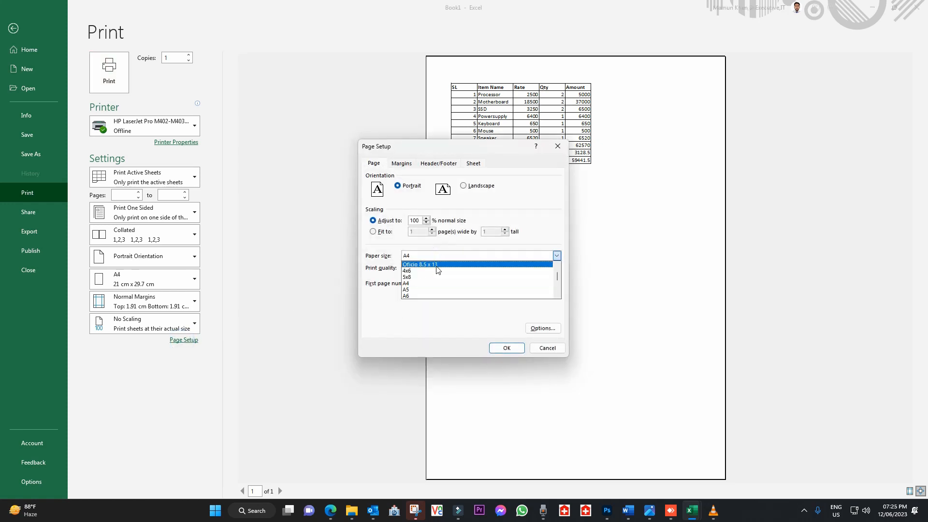
pyautogui.click(412, 290)
pyautogui.click(507, 348)
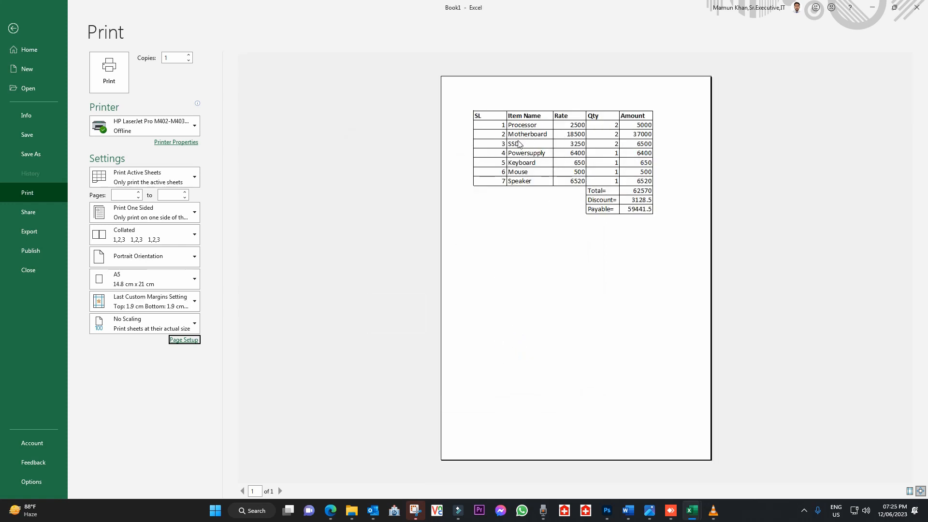
pyautogui.click(13, 29)
pyautogui.click(265, 211)
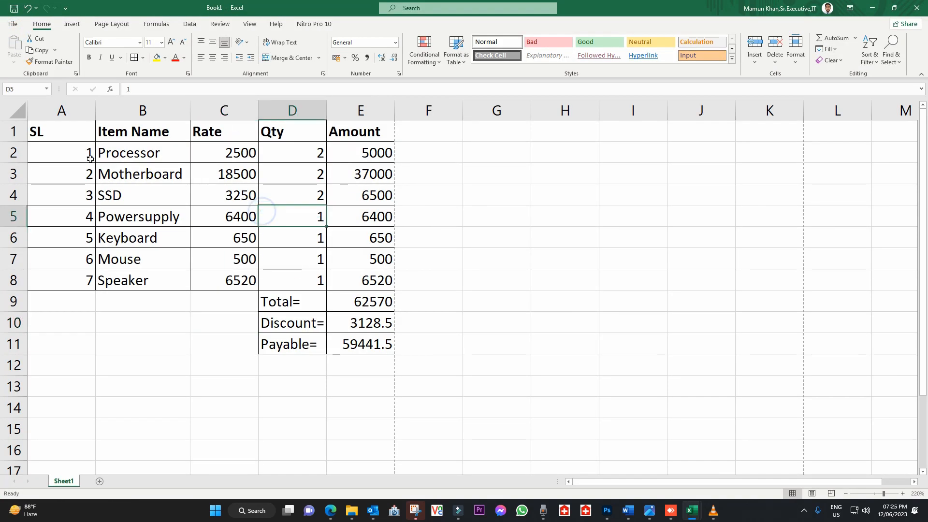
# - Insert two blank rows above the table's header row
pyautogui.click(13, 131)
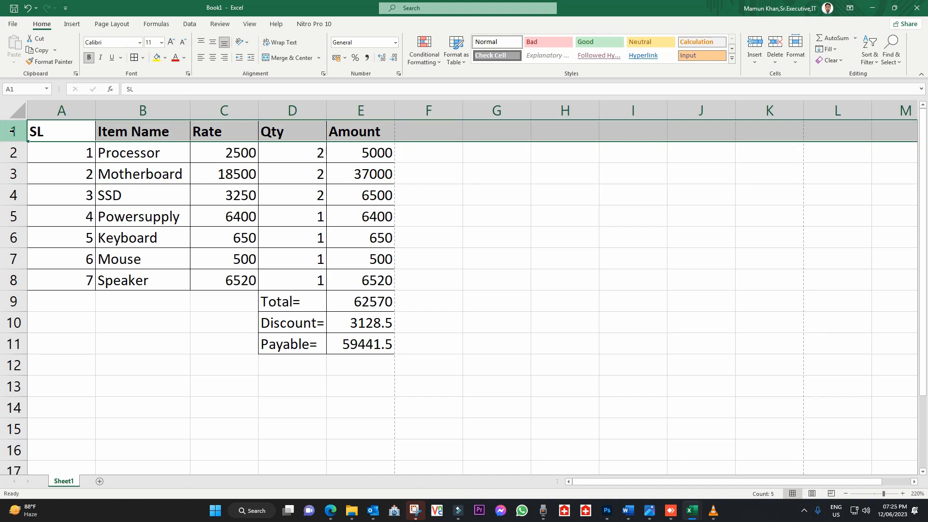
pyautogui.rightClick(15, 135)
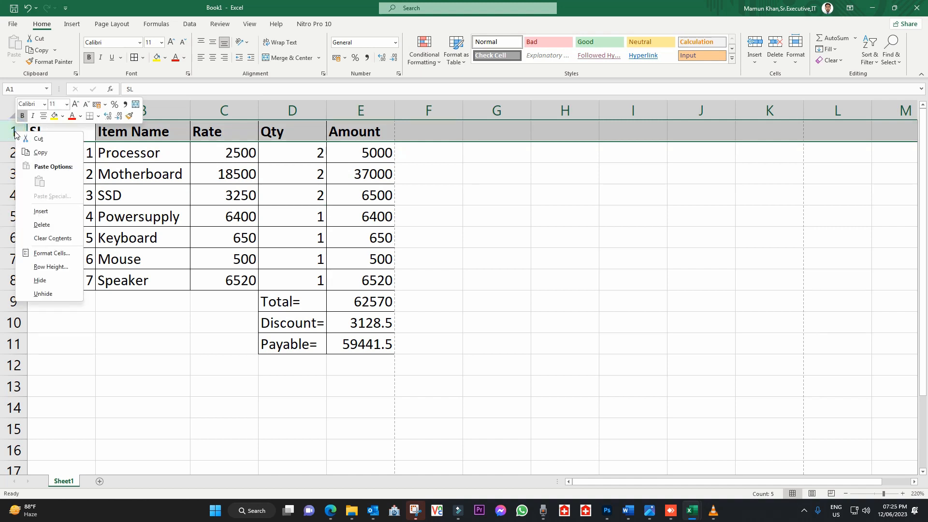
pyautogui.click(53, 210)
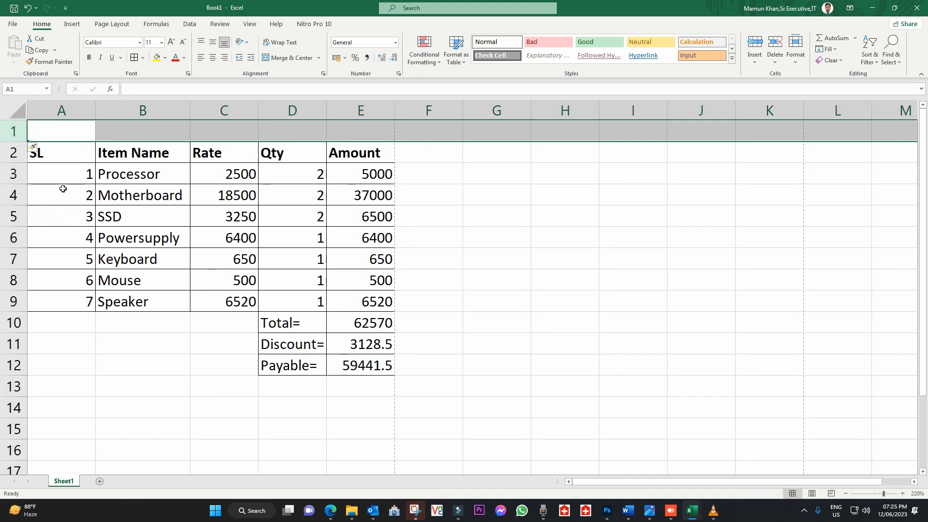
pyautogui.rightClick(14, 132)
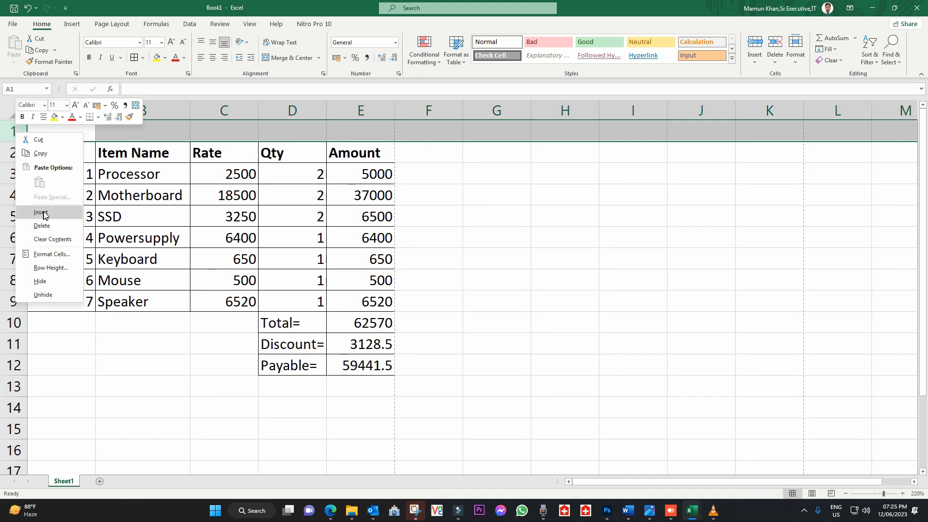
pyautogui.click(44, 211)
pyautogui.click(193, 145)
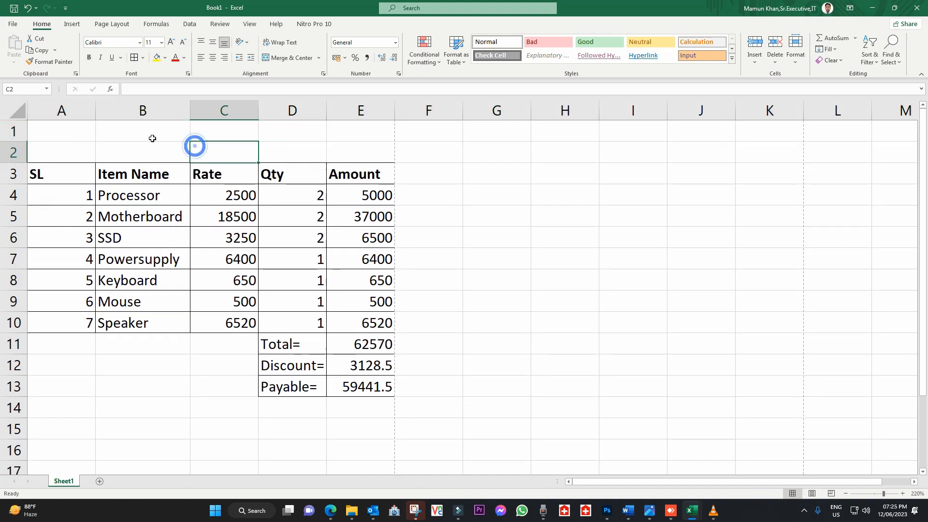
# - Enter the company title AMA Tecjhnology Ltd in cell A1
pyautogui.click(85, 131)
pyautogui.write('A')
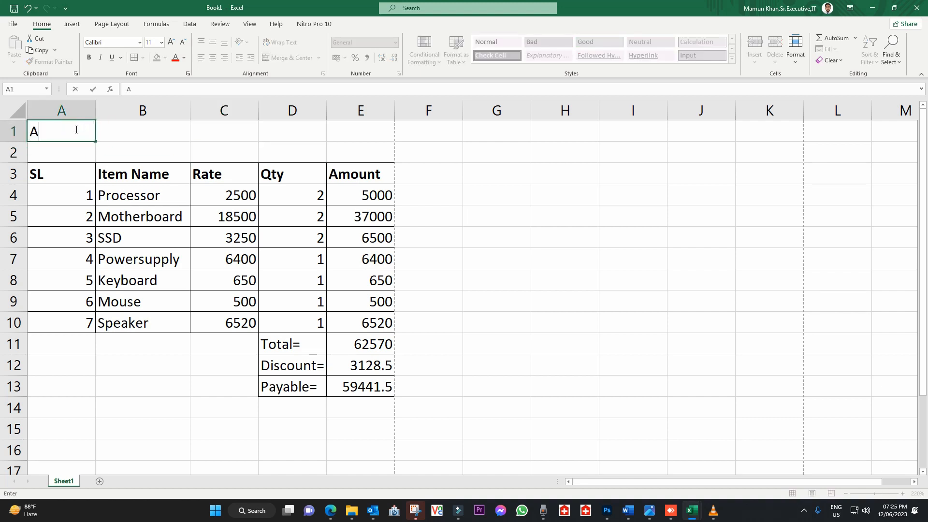
pyautogui.write('MA Tecjhno')
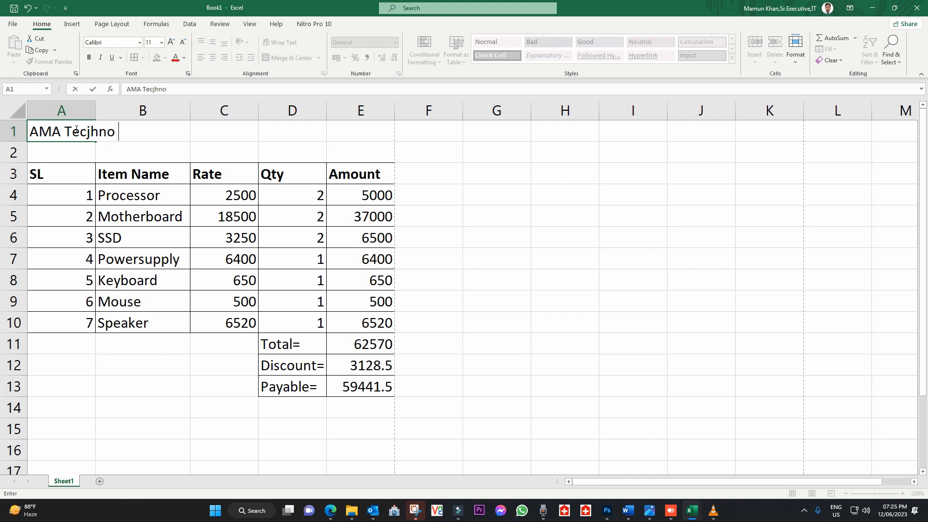
pyautogui.write('logy Ltd')
pyautogui.click(132, 158)
# - Merge and center the company title across cells A1:E1
pyautogui.moveTo(97, 143); pyautogui.dragTo(71, 129)
pyautogui.click(207, 132)
pyautogui.click(269, 132)
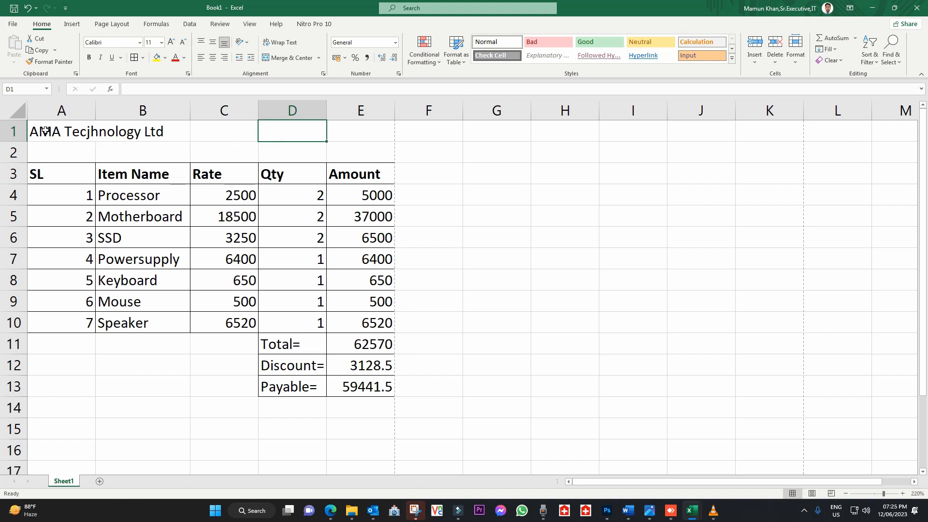
pyautogui.moveTo(45, 130); pyautogui.dragTo(353, 129)
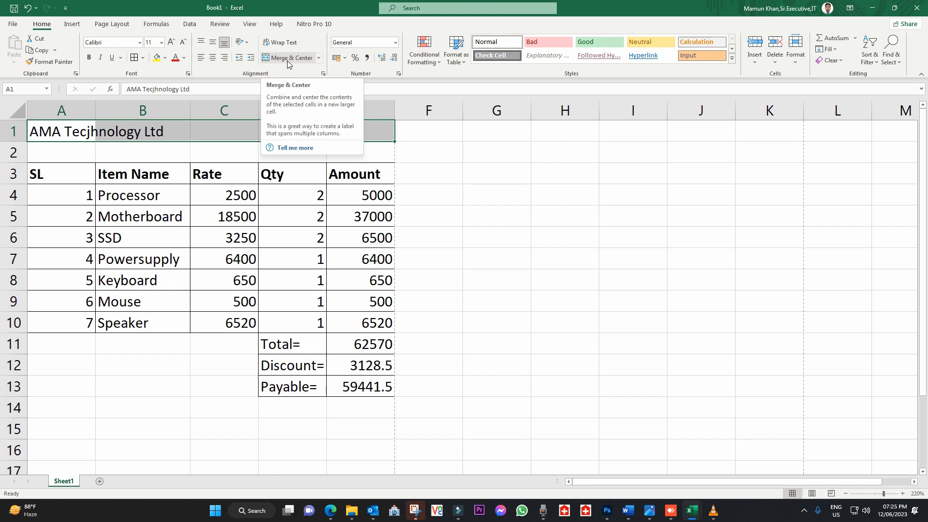
pyautogui.click(288, 59)
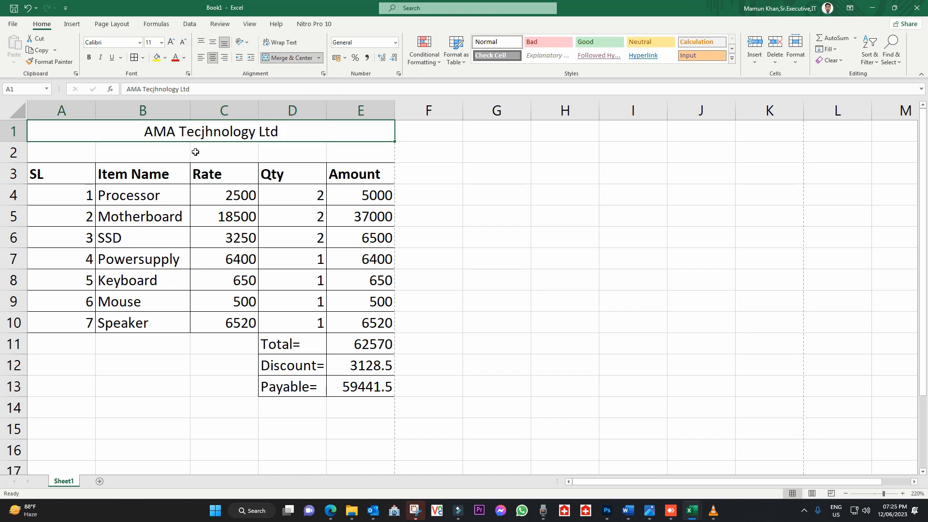
# - Draw a rounded rectangle about 5.6 cm wide and 0.96 cm high above the table and label it Cash Memo
pyautogui.click(272, 152)
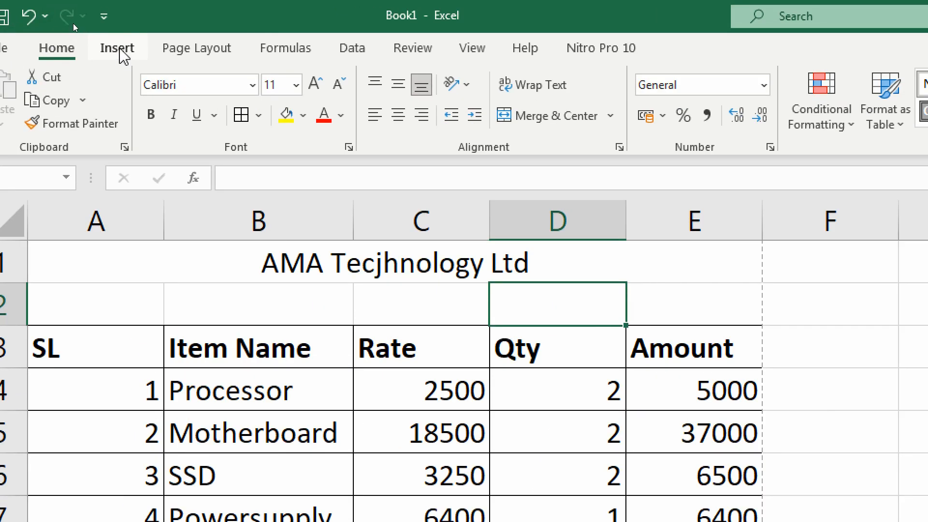
pyautogui.click(73, 25)
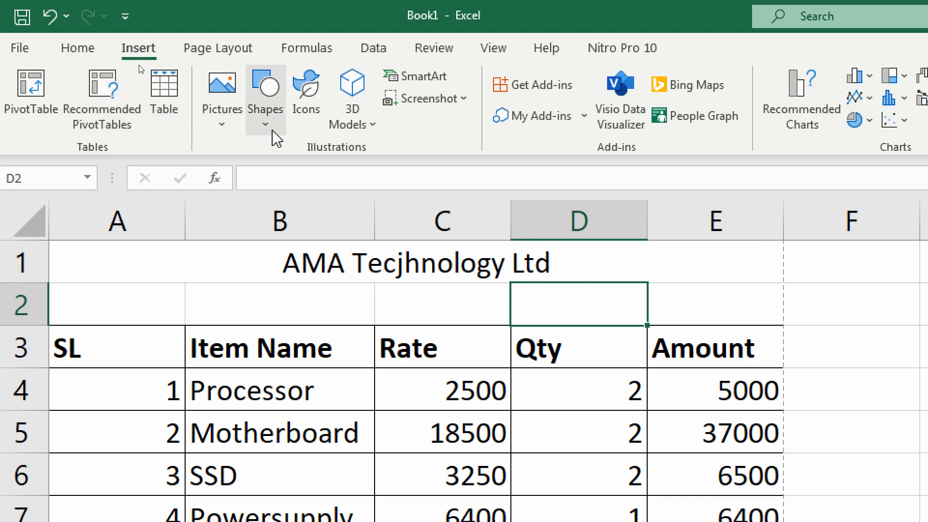
pyautogui.click(271, 129)
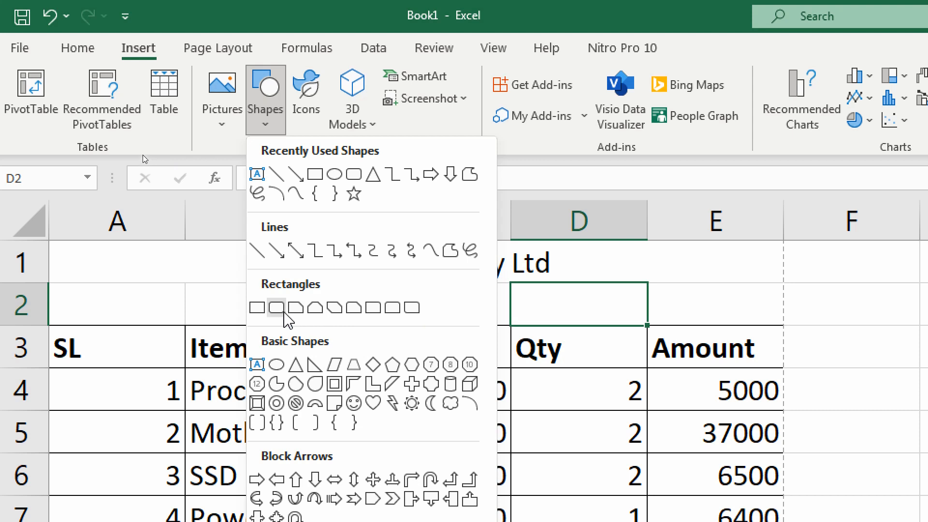
pyautogui.click(277, 309)
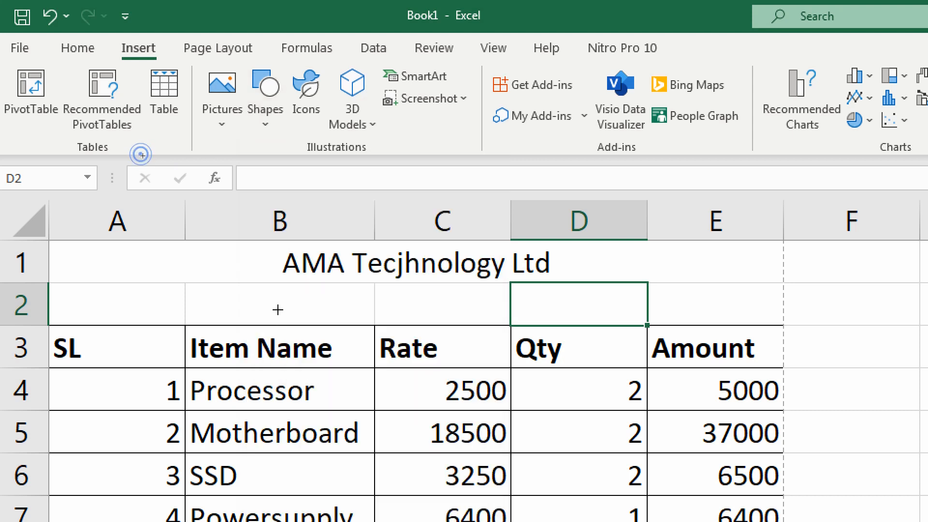
pyautogui.moveTo(256, 287); pyautogui.dragTo(499, 328)
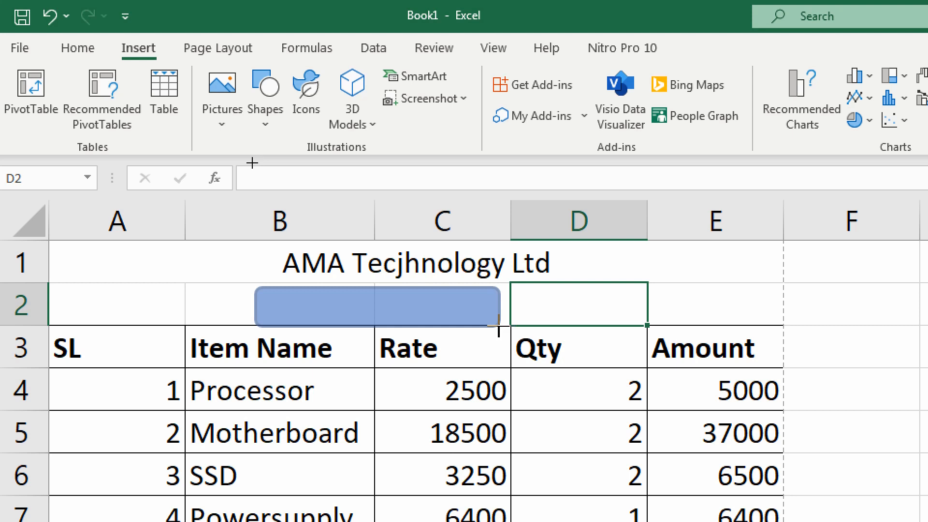
pyautogui.moveTo(499, 327); pyautogui.dragTo(499, 326)
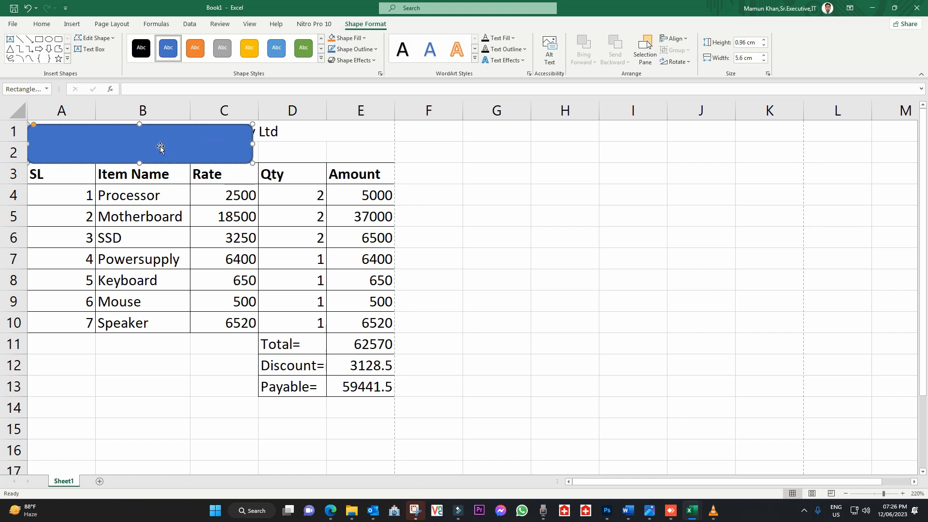
pyautogui.press('BackSpace')
pyautogui.write('Cash Memo')
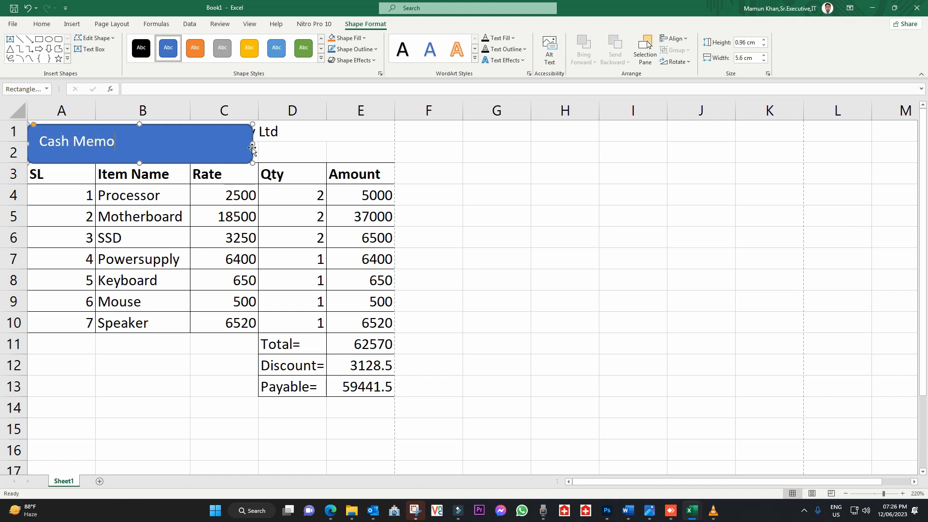
# - Shrink the Cash Memo shape to about 2.51 cm wide by 0.61 cm high and move it across columns B and C
pyautogui.moveTo(252, 144); pyautogui.dragTo(127, 146)
pyautogui.moveTo(77, 165); pyautogui.dragTo(78, 158)
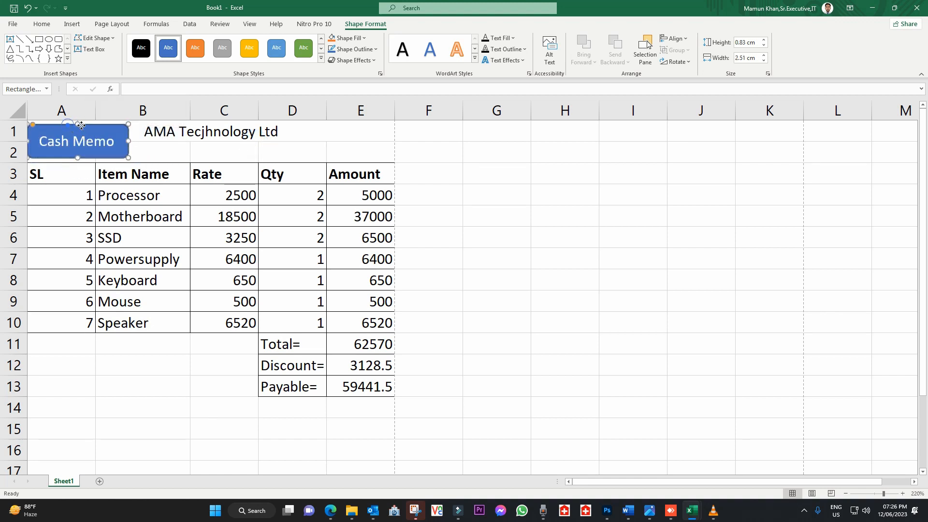
pyautogui.moveTo(69, 125); pyautogui.dragTo(186, 134)
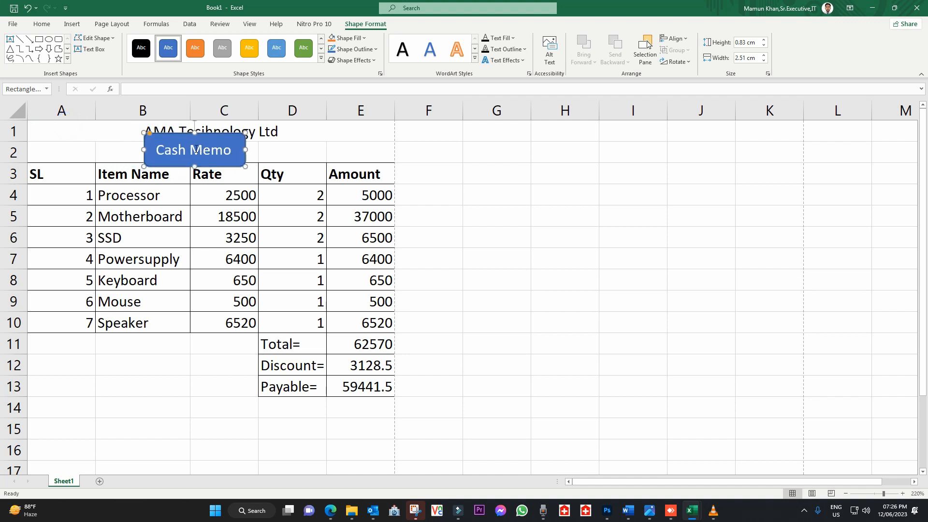
pyautogui.moveTo(194, 167); pyautogui.dragTo(195, 158)
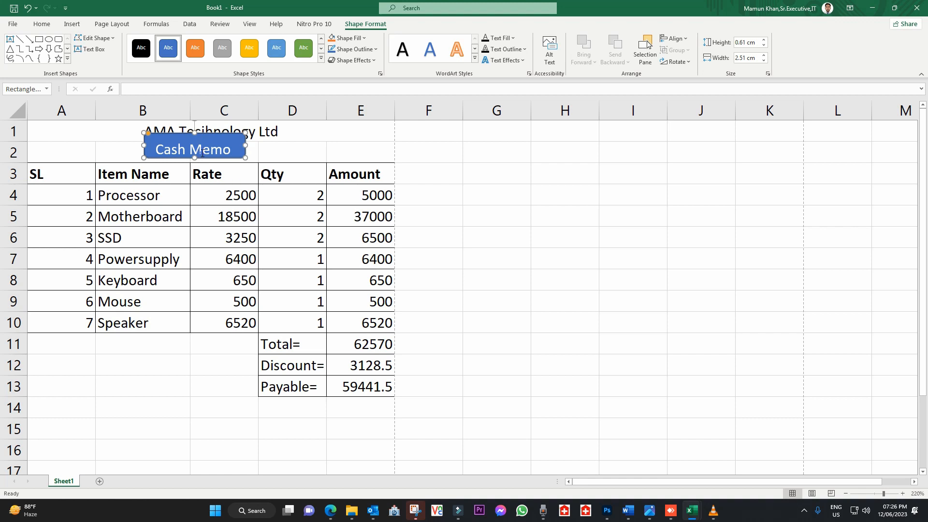
# - Center the Cash Memo text horizontally and vertically inside its shape
pyautogui.tripleClick(202, 154)
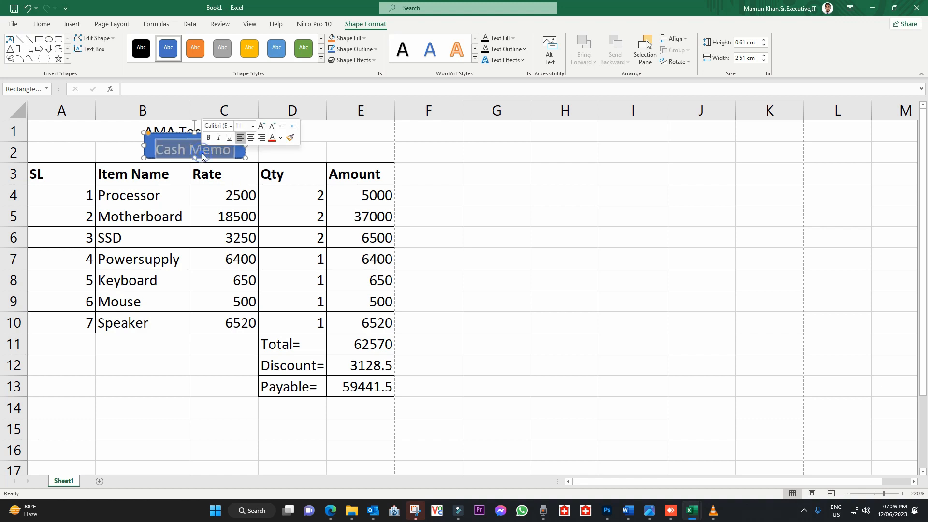
pyautogui.click(47, 25)
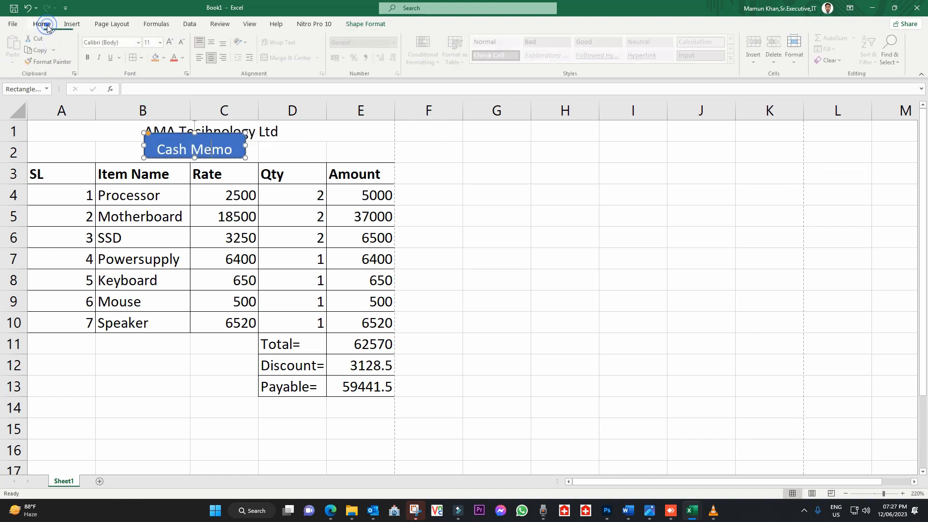
pyautogui.click(214, 44)
pyautogui.click(253, 152)
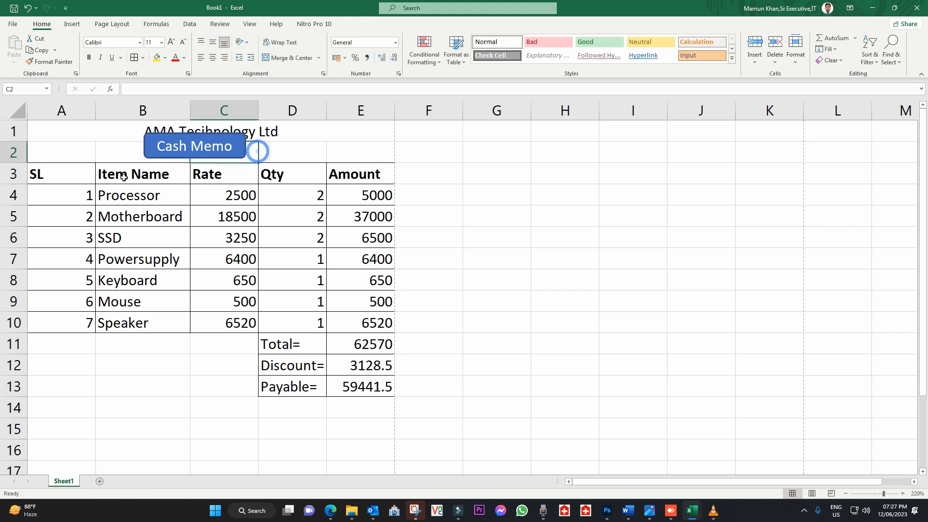
# - Make row 2 taller and move the Cash Memo shape into it, just below the company title
pyautogui.moveTo(21, 163); pyautogui.dragTo(21, 178)
pyautogui.click(173, 146)
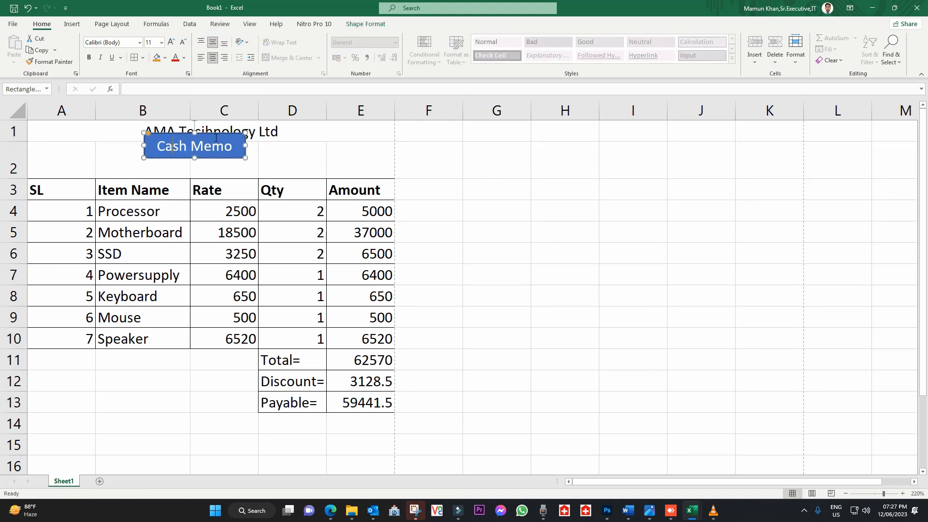
pyautogui.moveTo(215, 135); pyautogui.dragTo(221, 146)
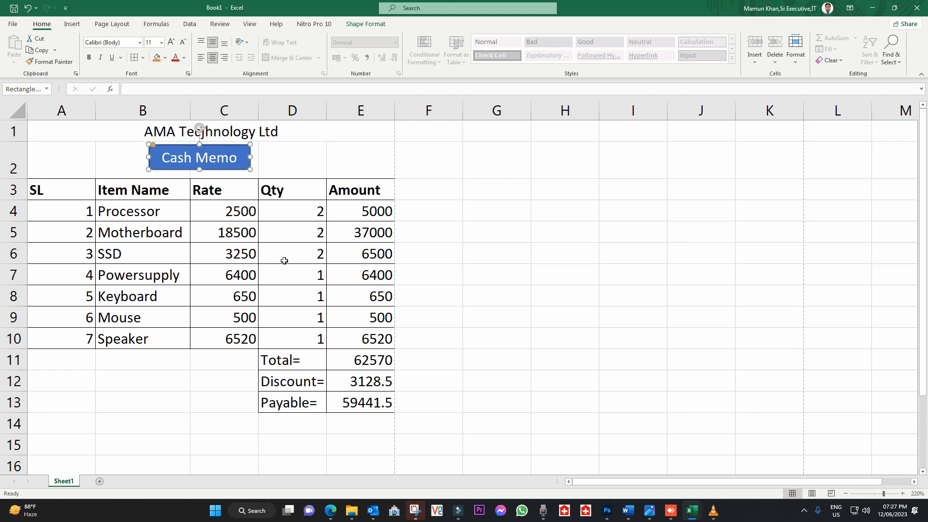
# - Check the bill's layout in the print preview and return to the worksheet
pyautogui.click(184, 347)
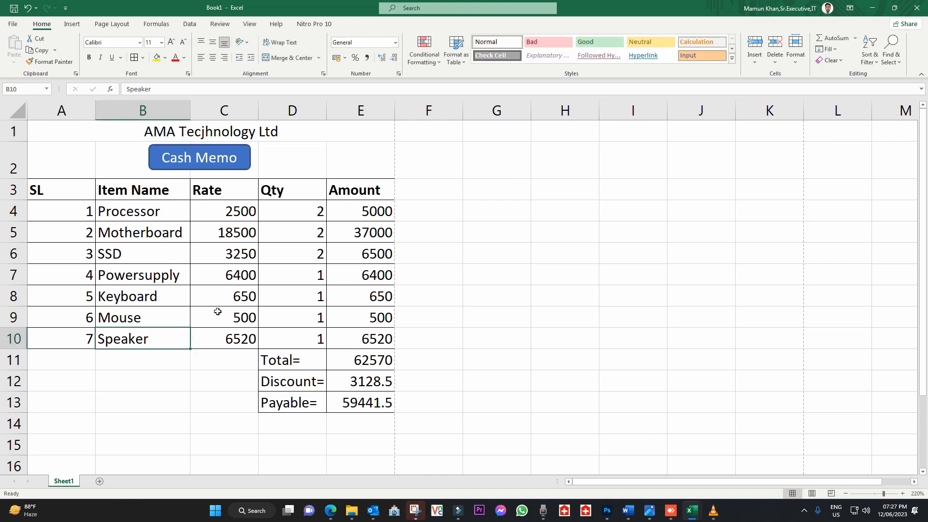
pyautogui.hotkey('ctrl', 'p')
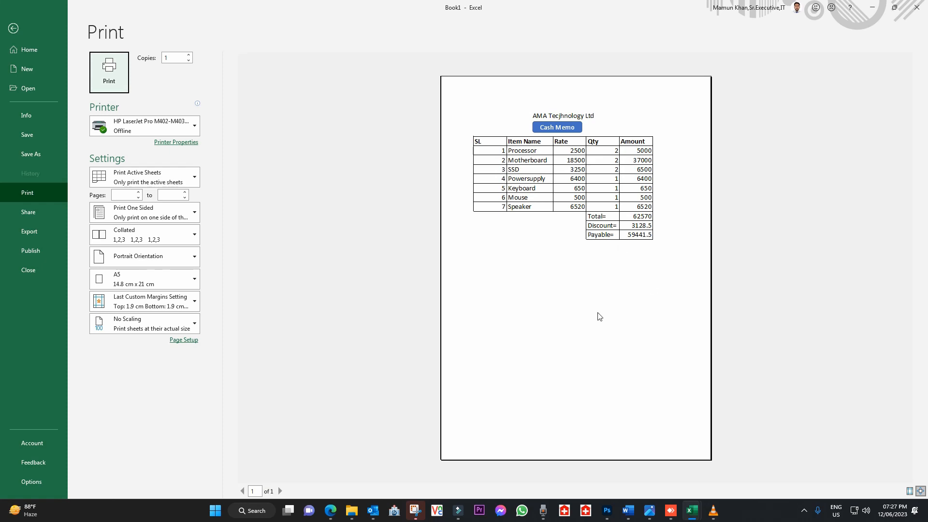
pyautogui.click(14, 29)
# - Enter Customer Sign in cell B31, near the end of the printed page
pyautogui.scroll(-2, 326, 321)
pyautogui.scroll(-4, 325, 320)
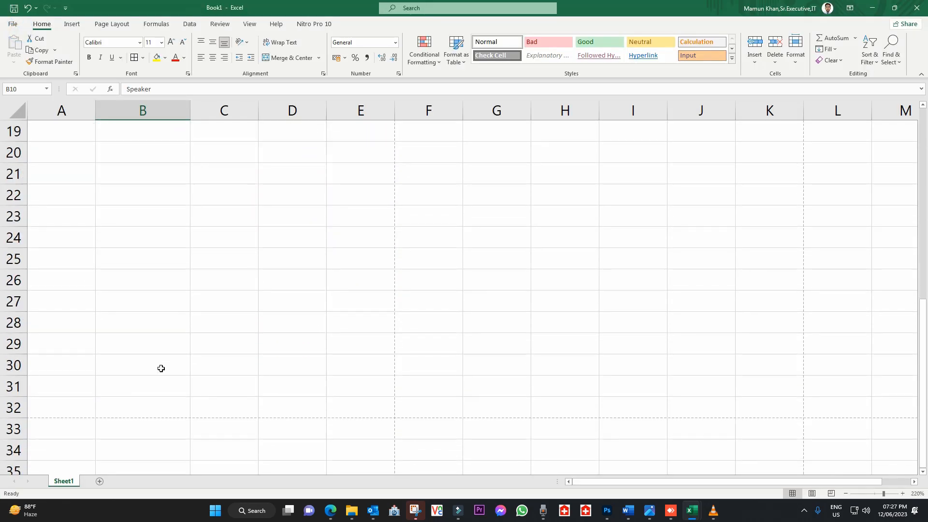
pyautogui.click(112, 378)
pyautogui.write('Cust')
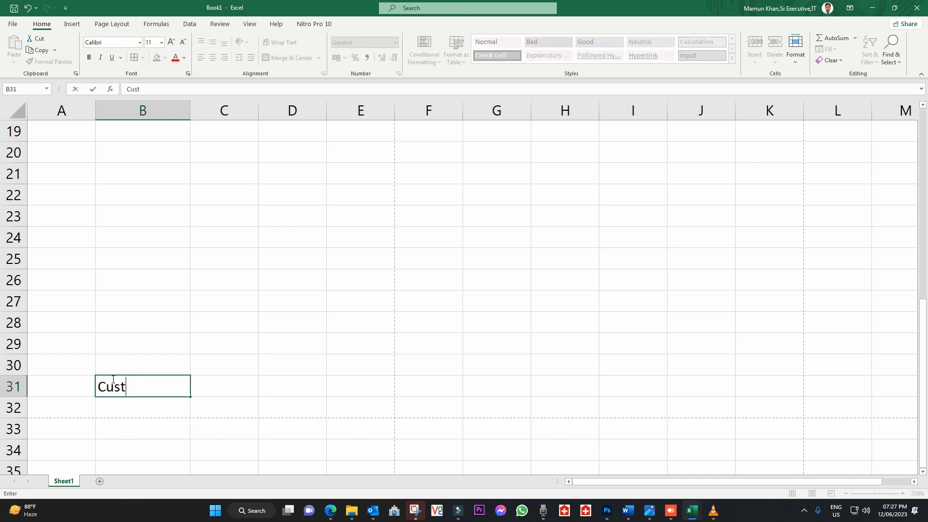
pyautogui.write('omer Sign')
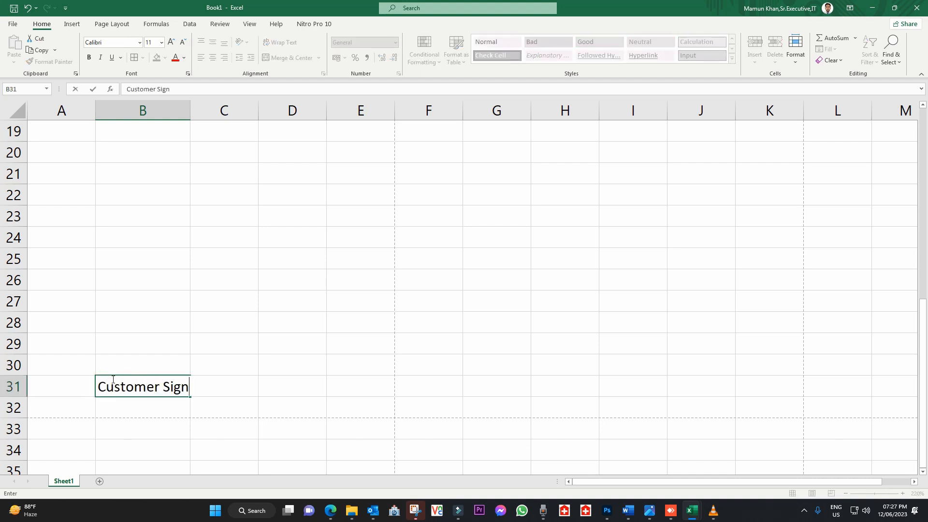
# - Enter Aurhore Sign in cell E31 and auto-fit column E to its content
pyautogui.click(339, 386)
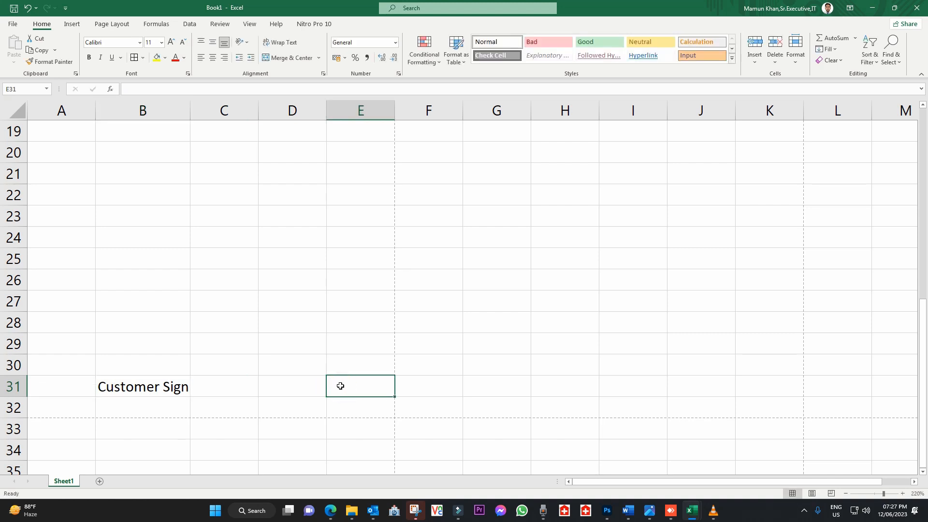
pyautogui.write('A')
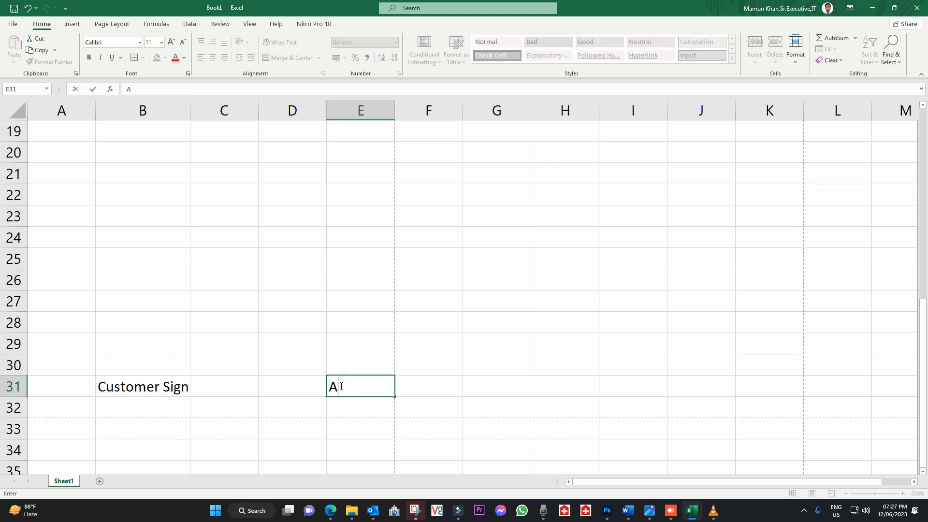
pyautogui.write('urhore Sign')
pyautogui.doubleClick(394, 104)
# - Open the print preview to check the bill with its signature labels
pyautogui.click(379, 215)
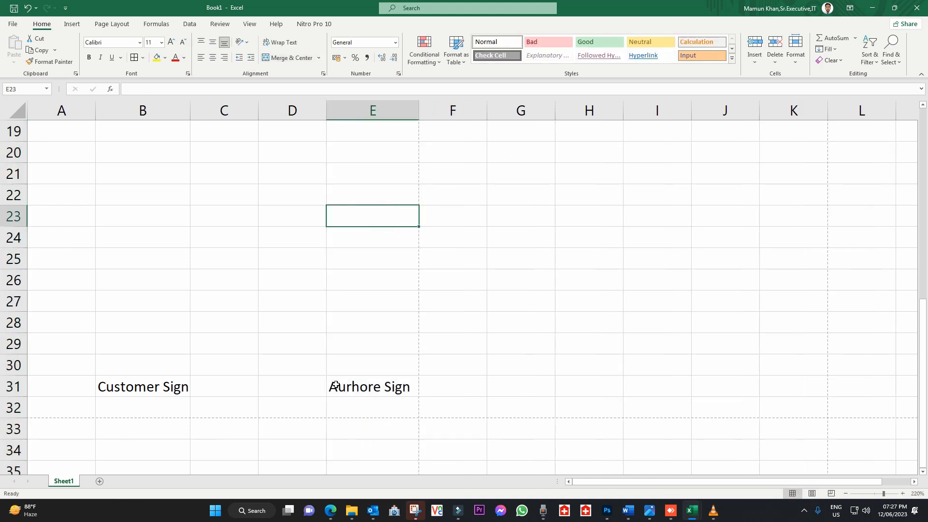
pyautogui.hotkey('ctrl', 'p')
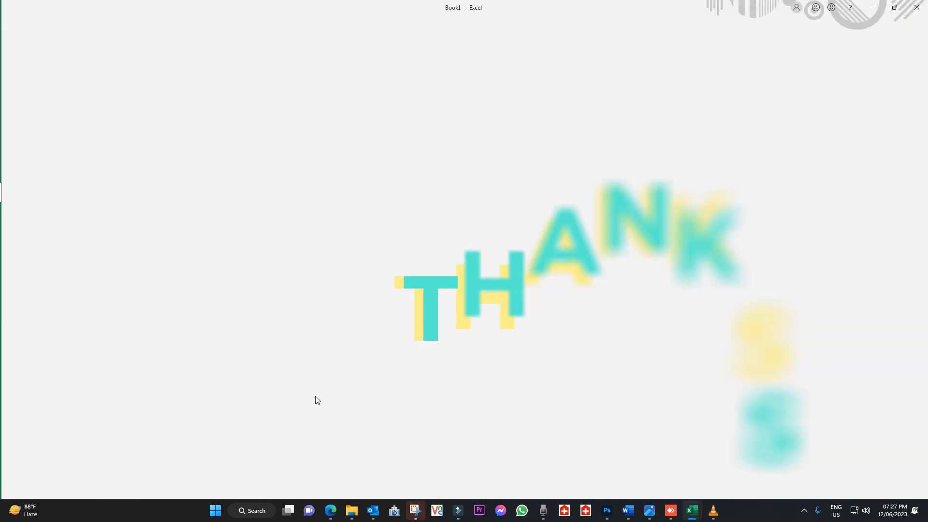